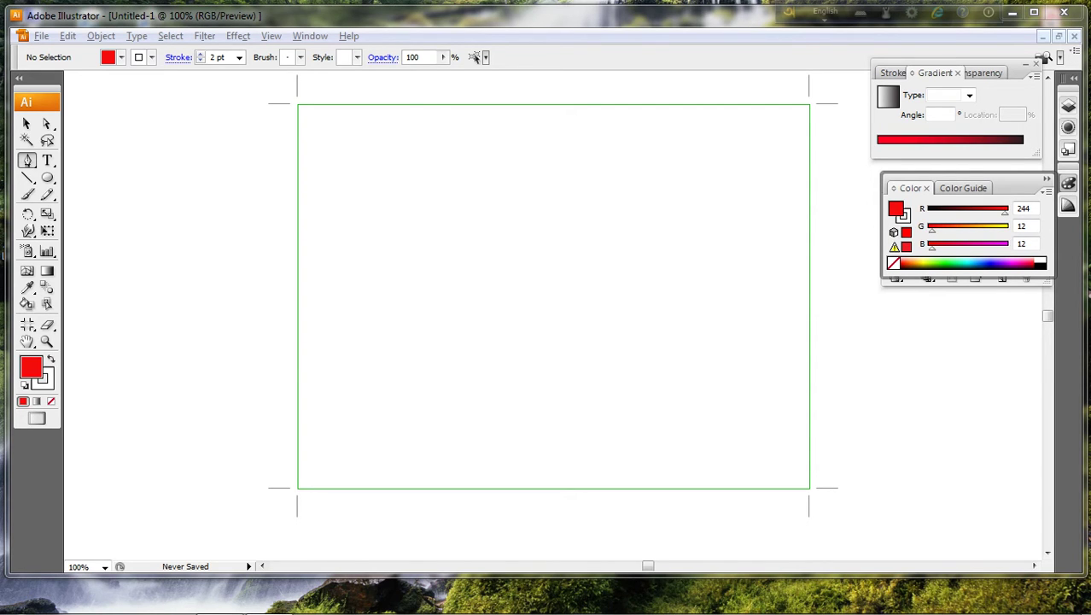
Step: Pen-draw a closed four-cornered red cup outline with a curved top, curved sides and rounded bottom
click(430, 209)
mouse_move(623, 207)
mouse_down()
mouse_move(691, 140)
mouse_move(744, 140)
mouse_up()
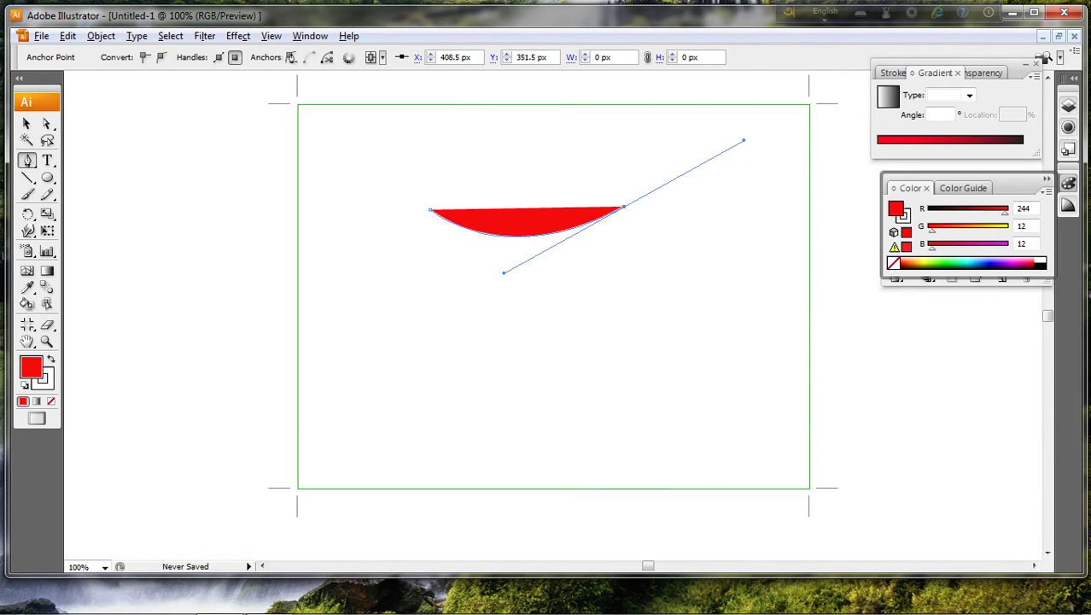
click(624, 206)
mouse_move(601, 385)
mouse_down()
mouse_move(738, 457)
mouse_move(630, 445)
mouse_up()
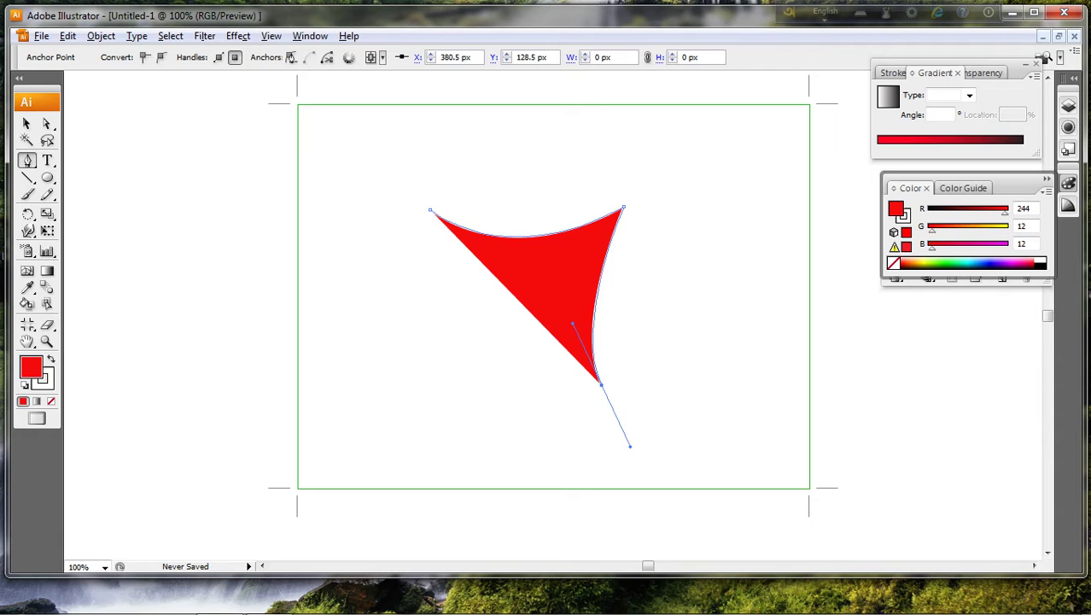
click(601, 384)
mouse_move(438, 394)
mouse_down()
mouse_move(513, 474)
mouse_move(499, 453)
mouse_move(534, 459)
mouse_up()
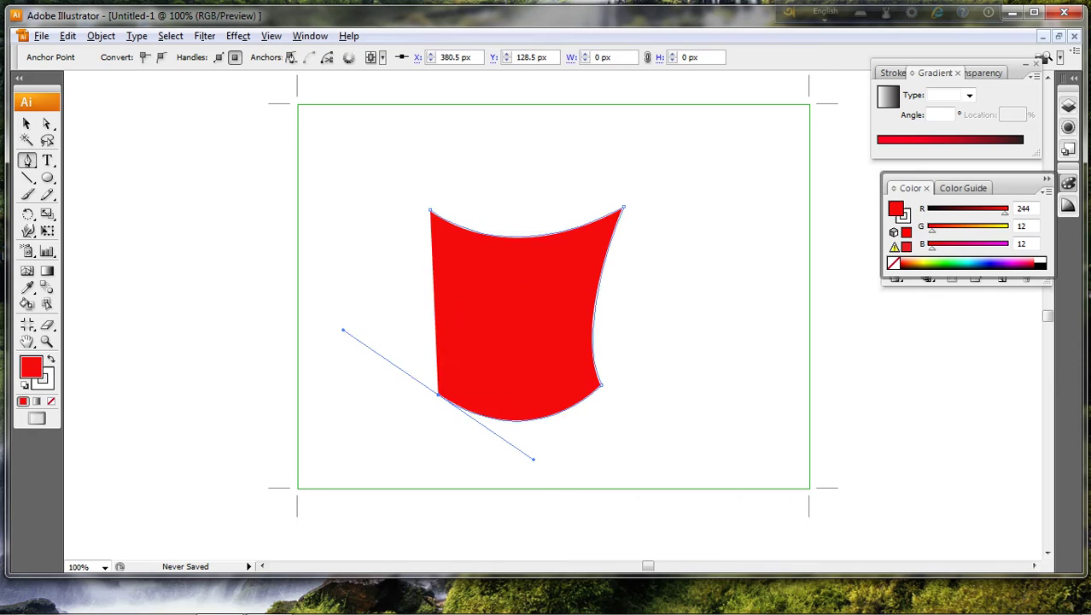
click(438, 395)
mouse_move(430, 210)
mouse_down()
mouse_move(525, 324)
mouse_move(463, 295)
mouse_move(482, 306)
mouse_up()
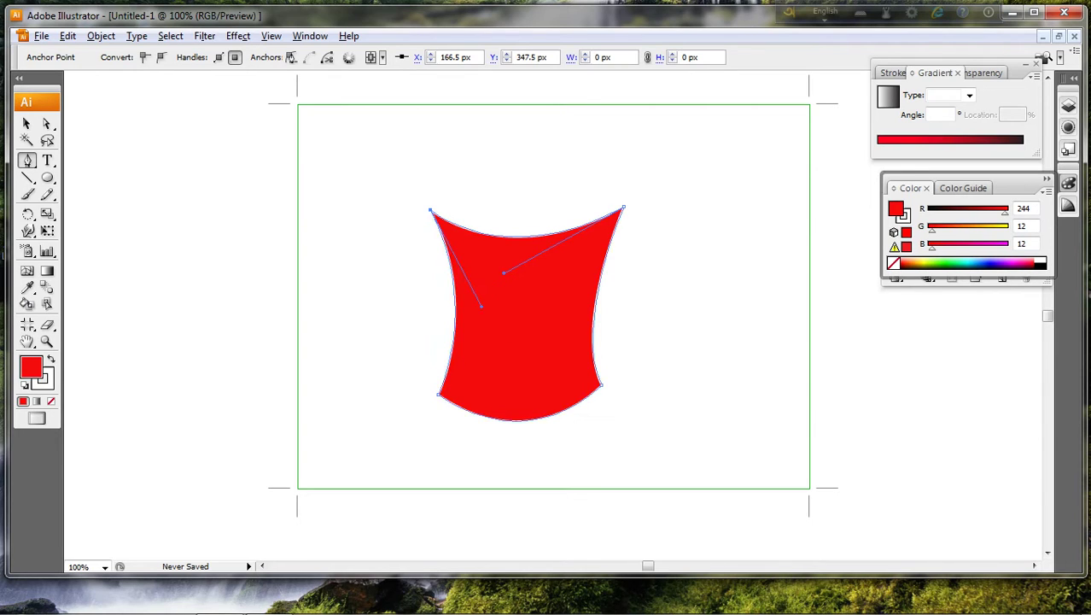
click(27, 124)
Step: Warp the cup's lower-left edge and left side inward
click(475, 86)
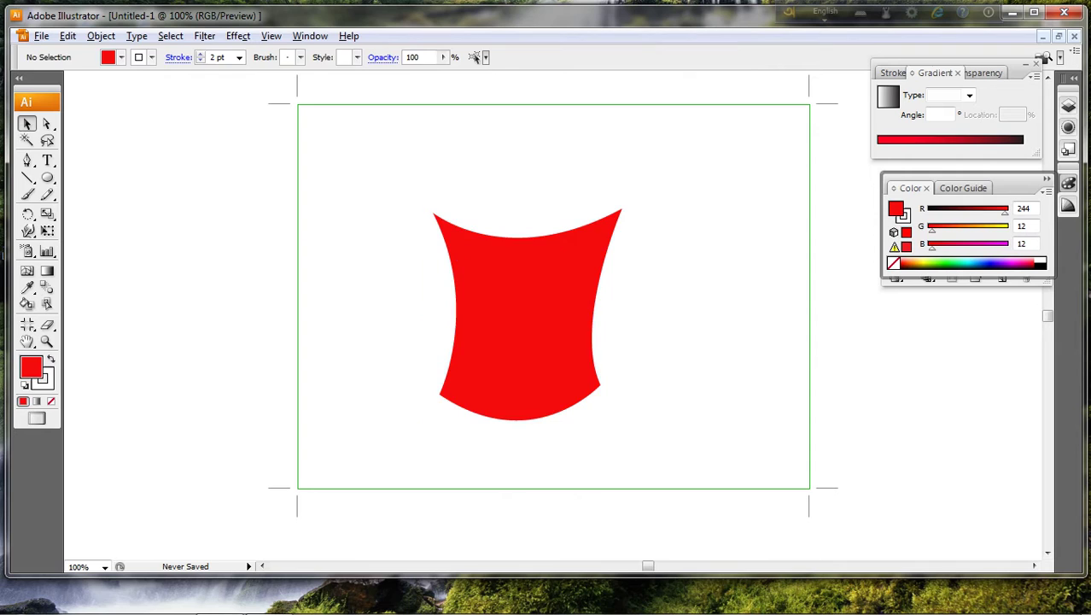
click(521, 316)
click(27, 230)
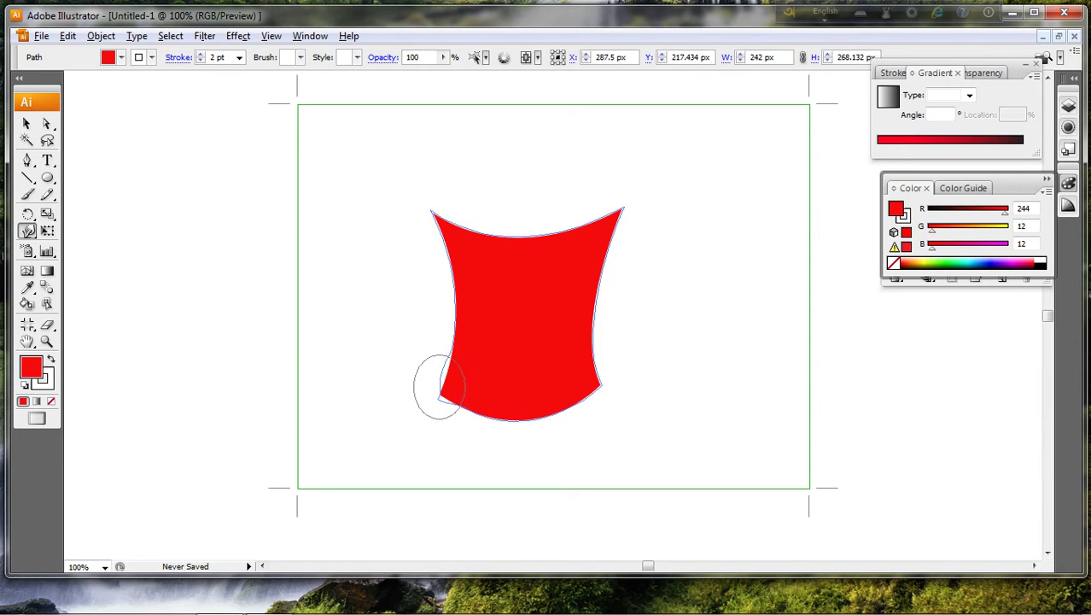
drag(434, 381, 442, 395)
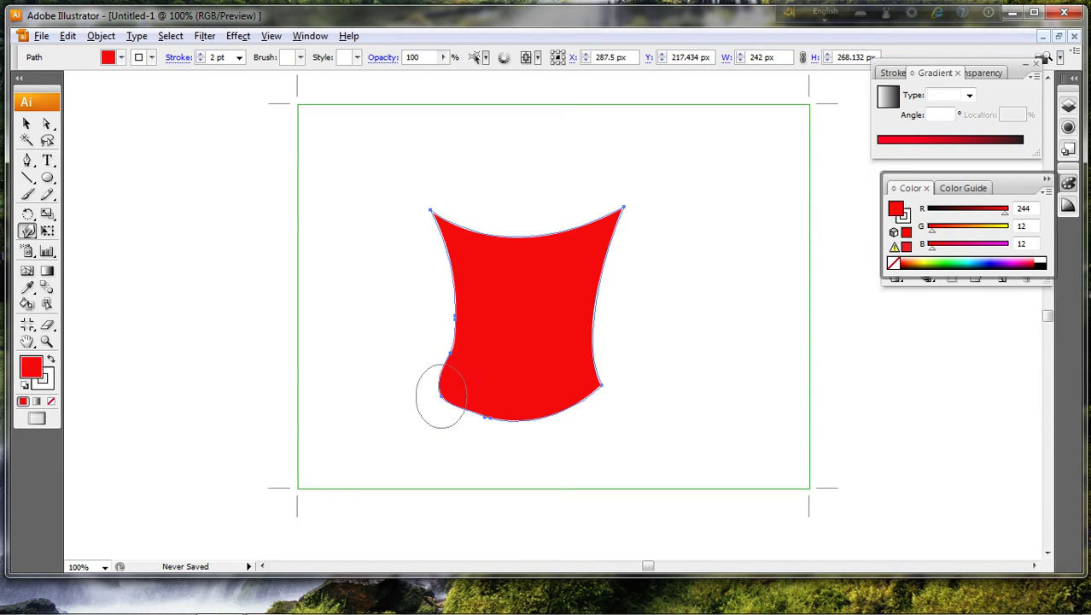
mouse_move(597, 366)
mouse_down()
mouse_move(604, 392)
mouse_move(587, 386)
mouse_up()
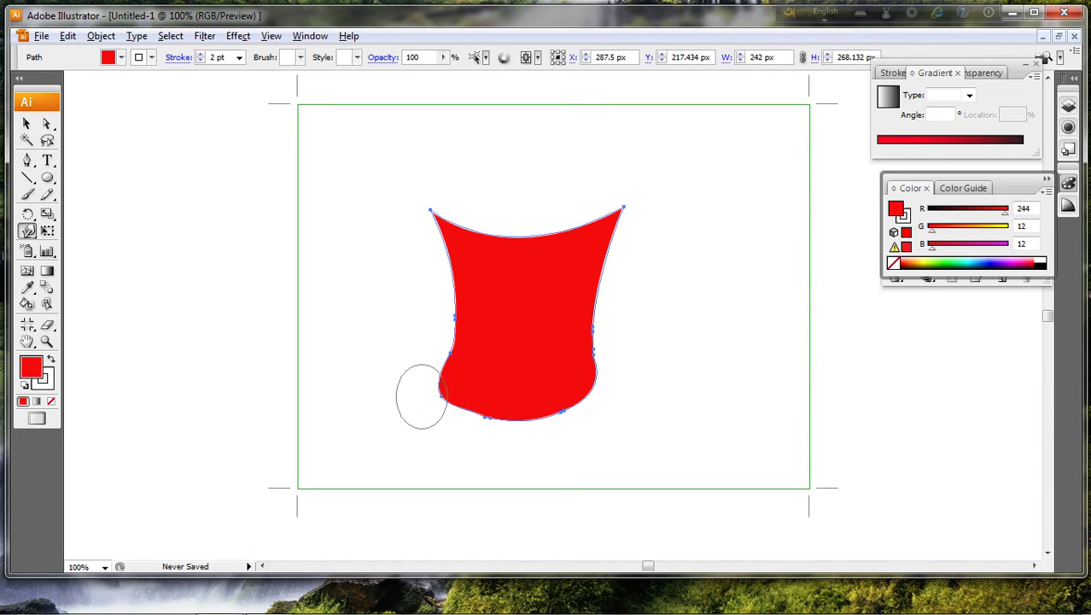
mouse_move(421, 396)
mouse_down()
mouse_move(459, 304)
mouse_move(459, 370)
mouse_move(452, 340)
mouse_up()
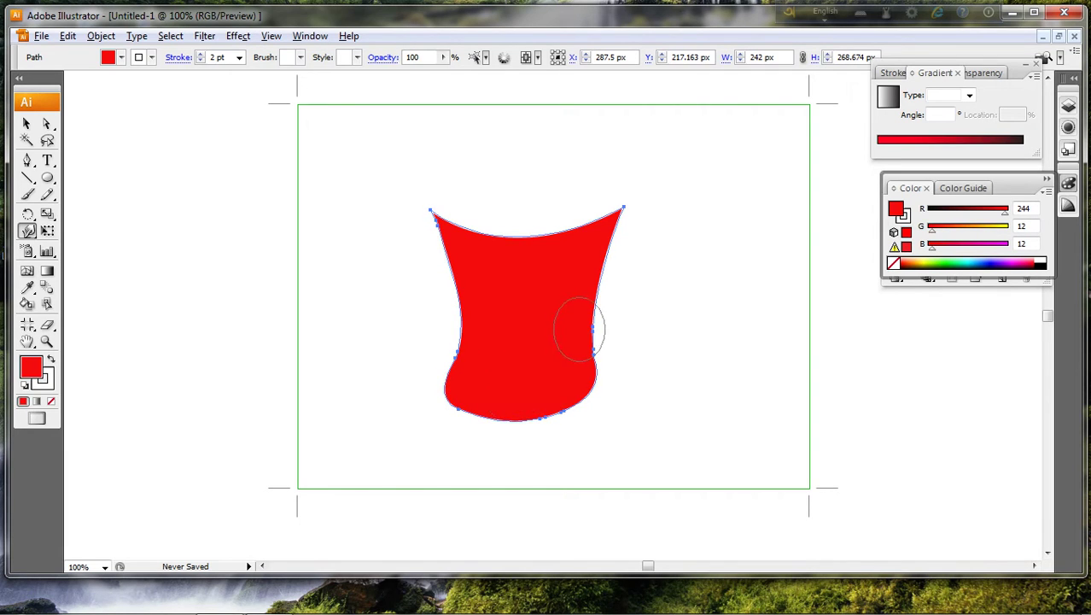
Step: Warp the right side into a pinch and swell the bottom into a rounded base
mouse_move(579, 328)
mouse_down()
mouse_move(562, 411)
mouse_move(482, 419)
mouse_move(470, 384)
mouse_move(482, 419)
mouse_move(562, 425)
mouse_move(541, 385)
mouse_up()
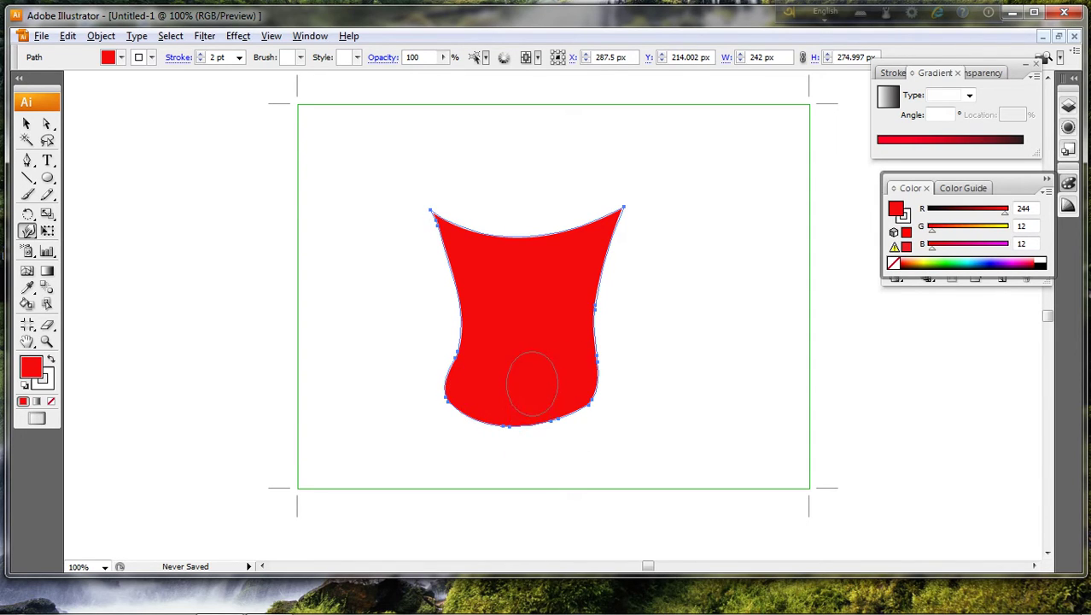
mouse_move(580, 305)
mouse_down()
mouse_move(609, 360)
mouse_move(600, 329)
mouse_move(581, 337)
mouse_move(614, 231)
mouse_move(598, 241)
mouse_up()
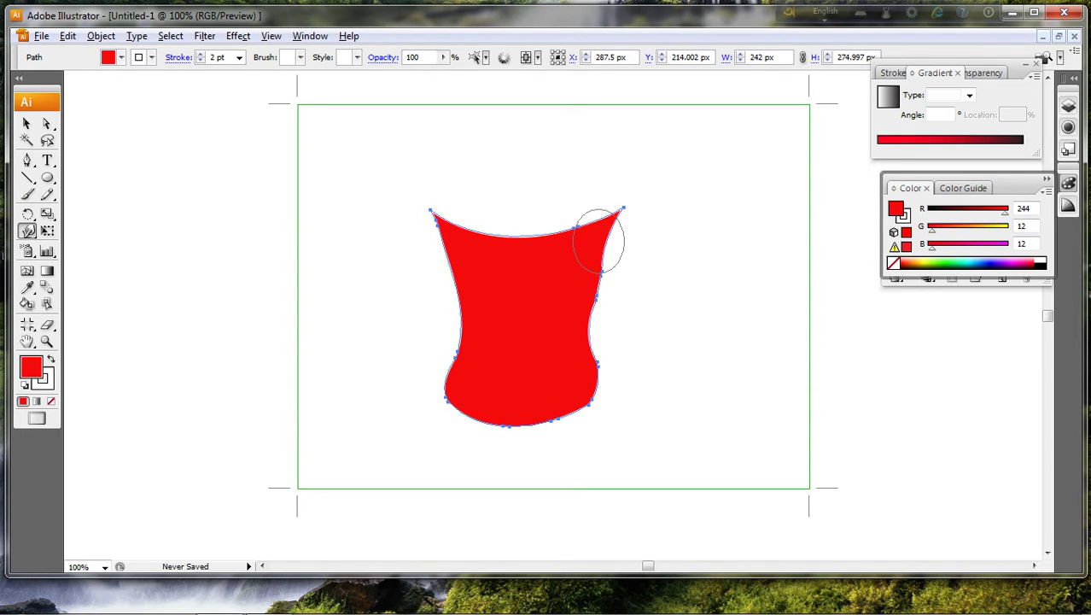
drag(593, 302, 596, 235)
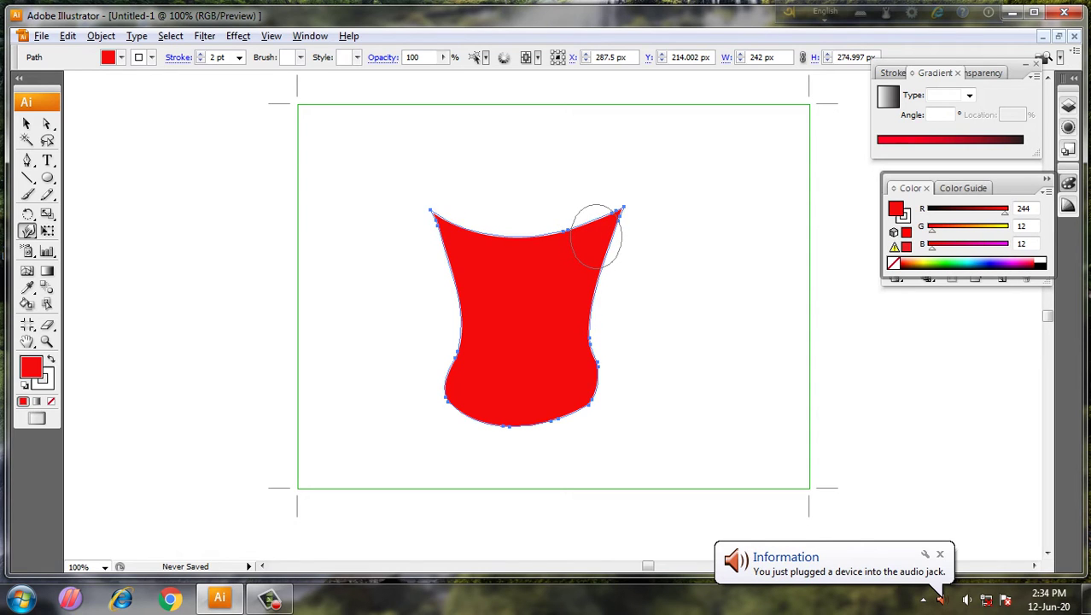
mouse_move(581, 368)
mouse_down()
mouse_move(599, 398)
mouse_move(504, 390)
mouse_move(504, 426)
mouse_move(579, 432)
mouse_move(579, 390)
mouse_move(585, 409)
mouse_move(531, 424)
mouse_move(555, 433)
mouse_up()
mouse_move(480, 397)
mouse_down()
mouse_move(515, 433)
mouse_move(565, 438)
mouse_move(519, 432)
mouse_up()
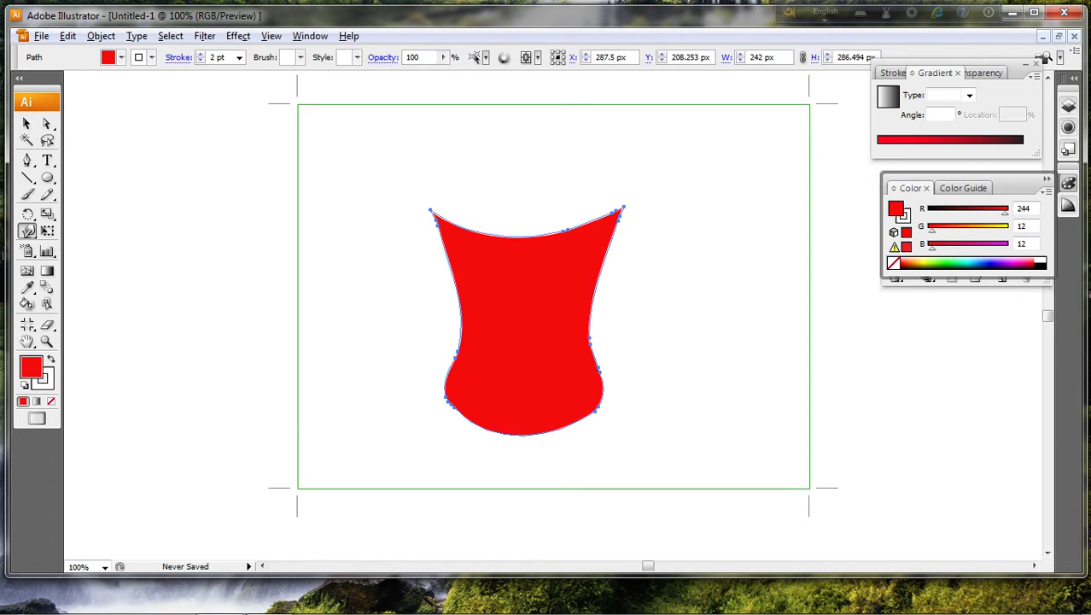
Step: Erase the tips of the cup's two pointed top corners with the Eraser (Shift+E)
click(26, 124)
key(ctrl+shift+a)
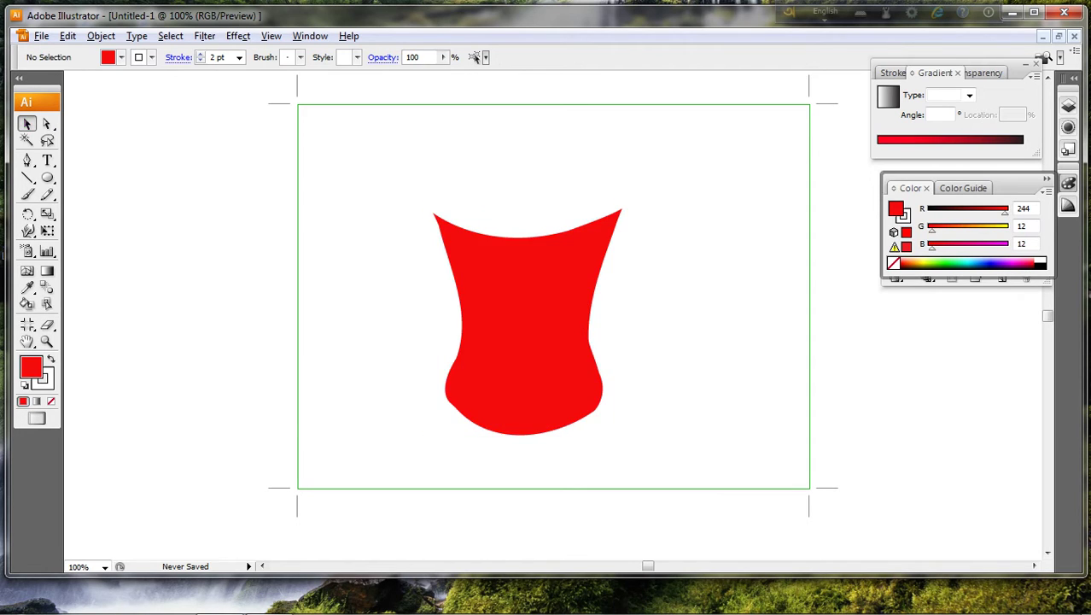
key(ctrl+a)
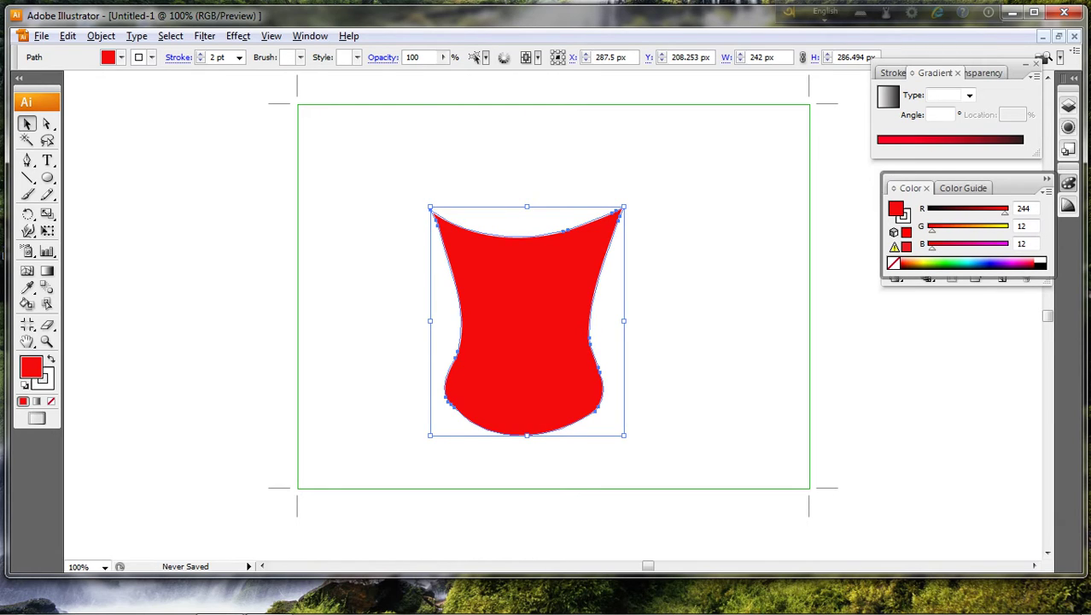
key(shift+e)
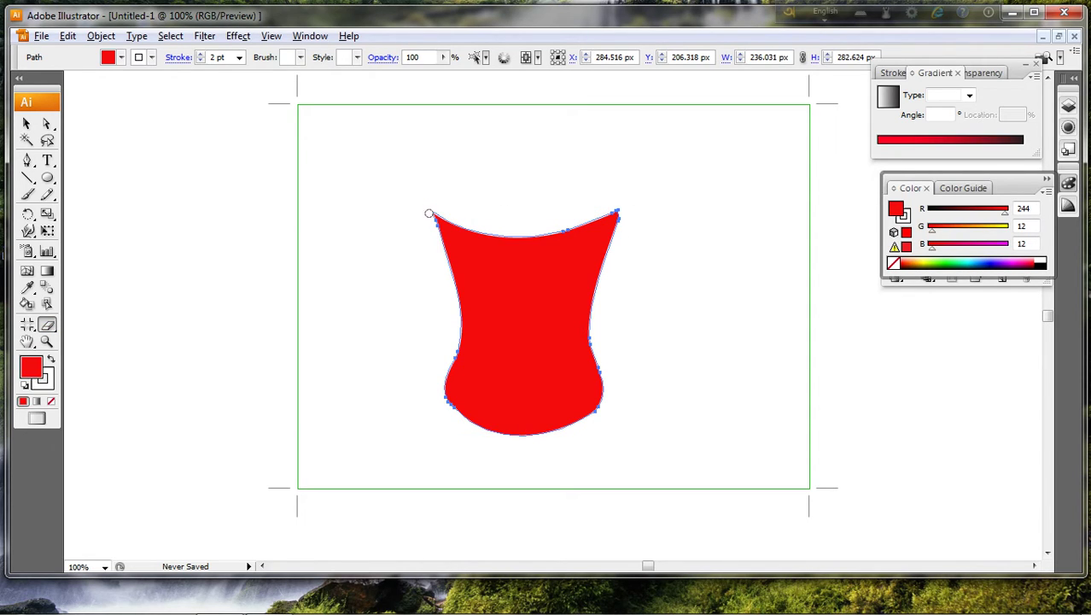
click(26, 124)
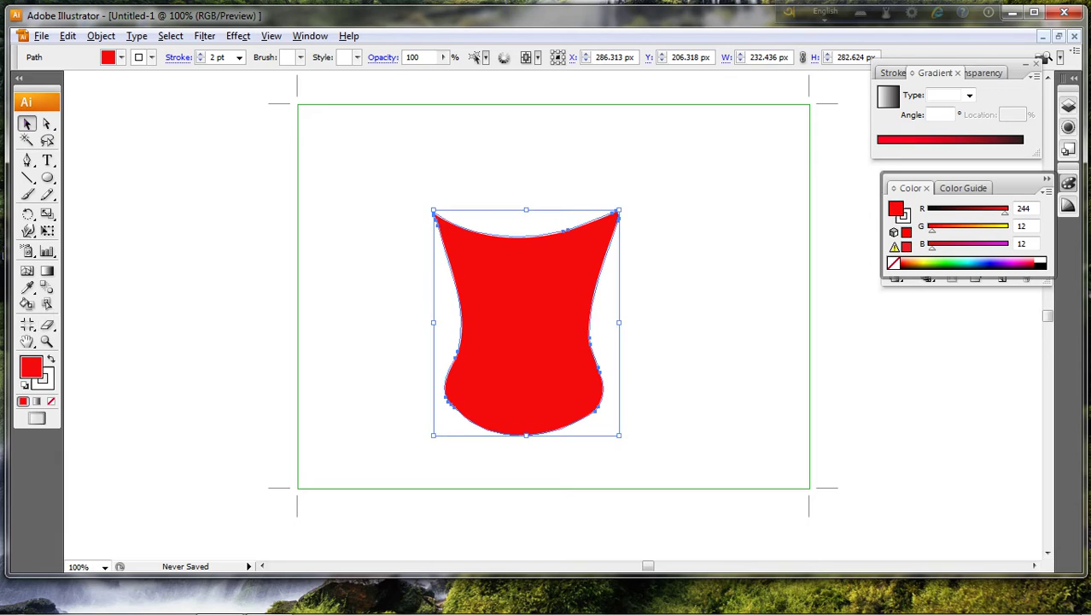
key(ctrl+shift+a)
key(ctrl+a)
key(ctrl+shift+a)
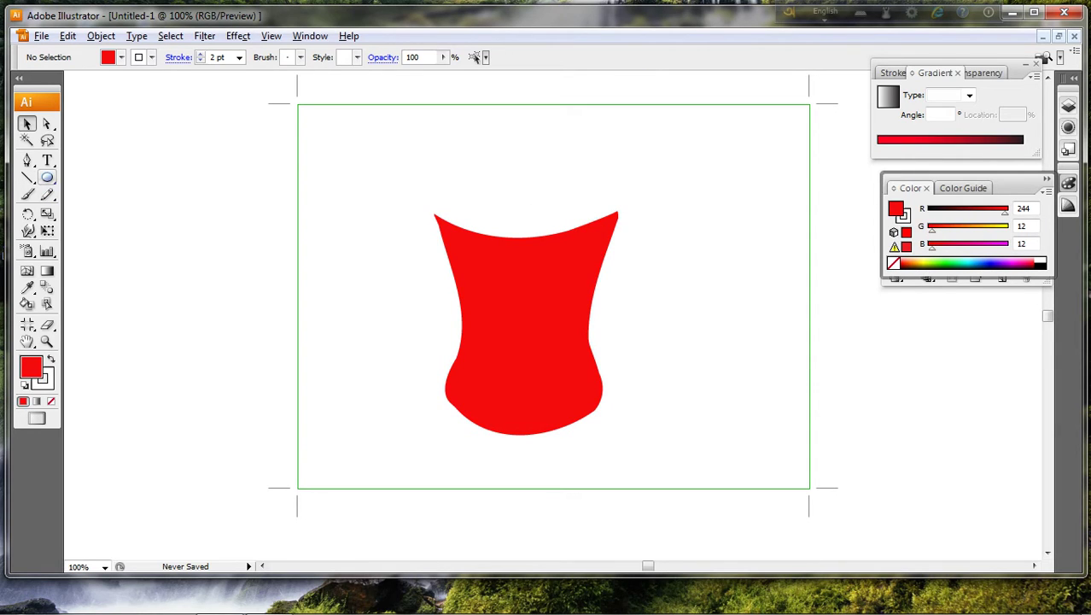
Step: Draw a 254 × 64 px ellipse over the cup's top and give it a white-to-black linear gradient
click(47, 178)
drag(425, 187, 629, 235)
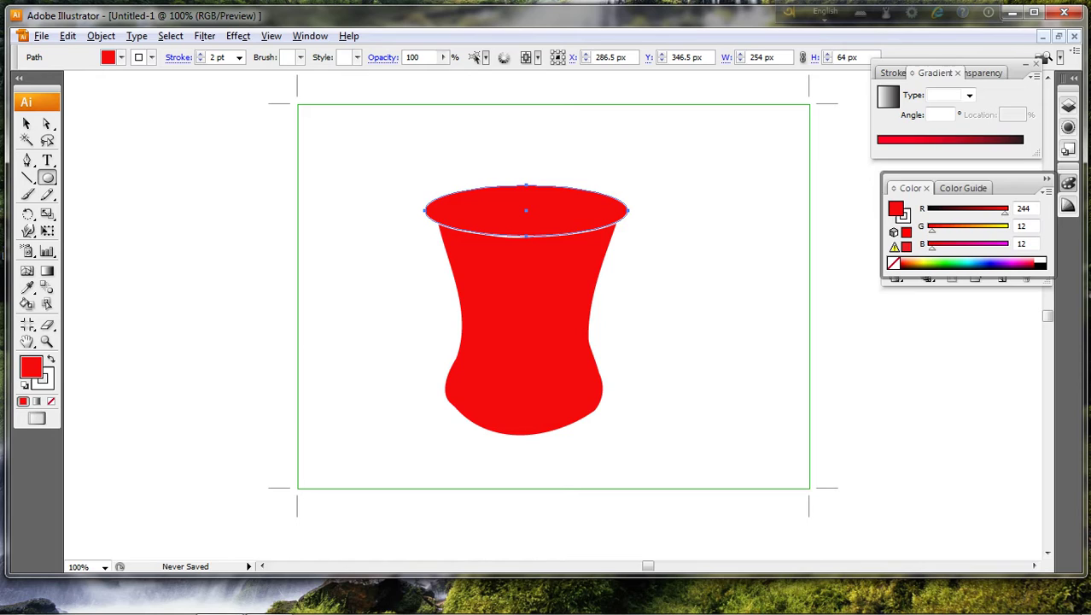
key(period)
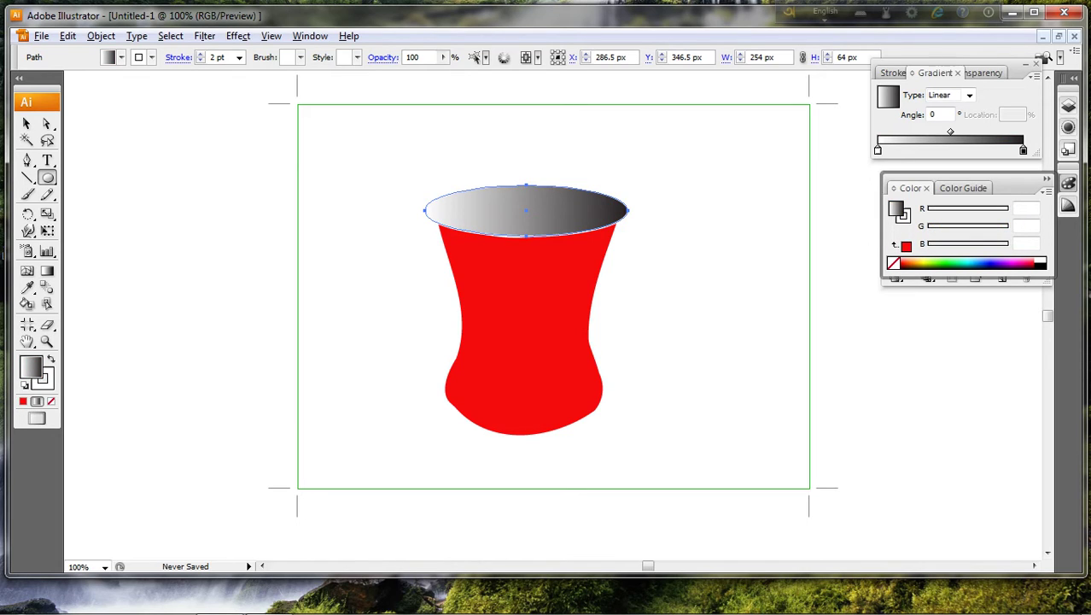
Step: Set the rim gradient's left stop to dark maroon (R 95, G 0, B 20) in RGB
click(878, 150)
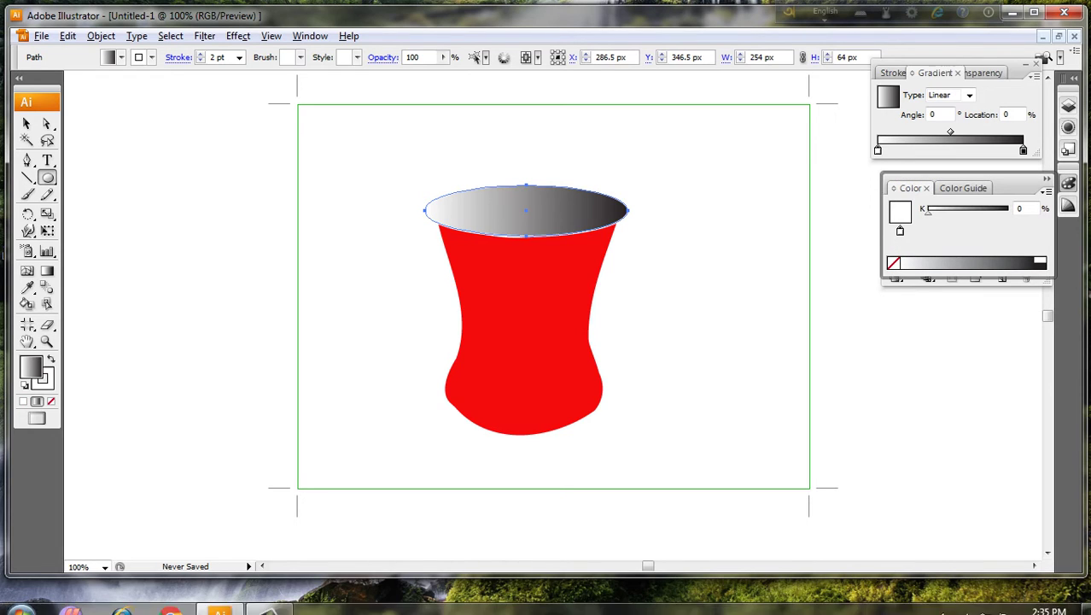
click(1047, 192)
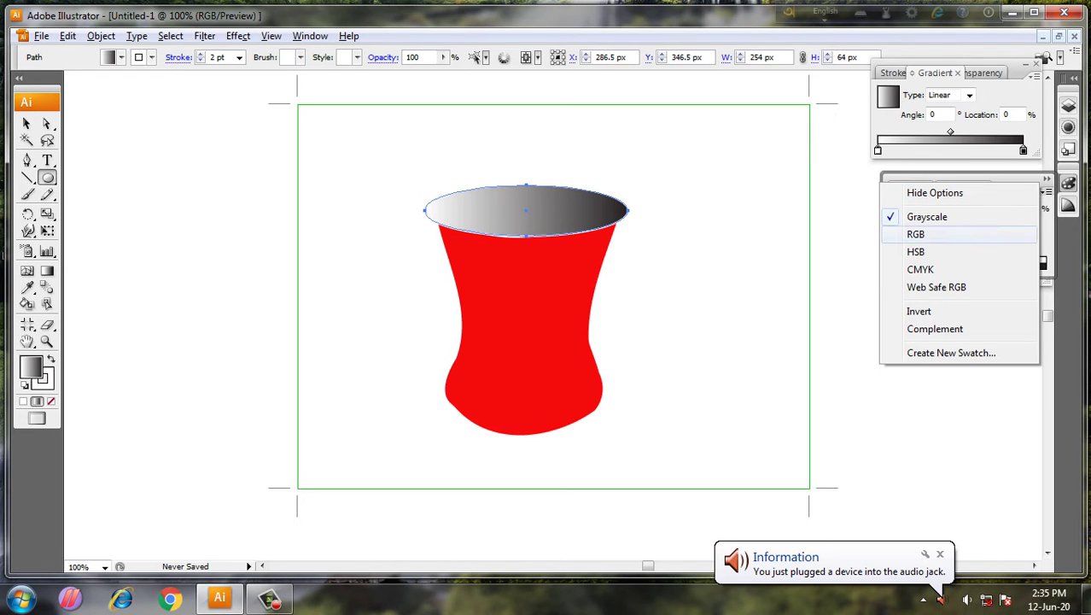
click(915, 234)
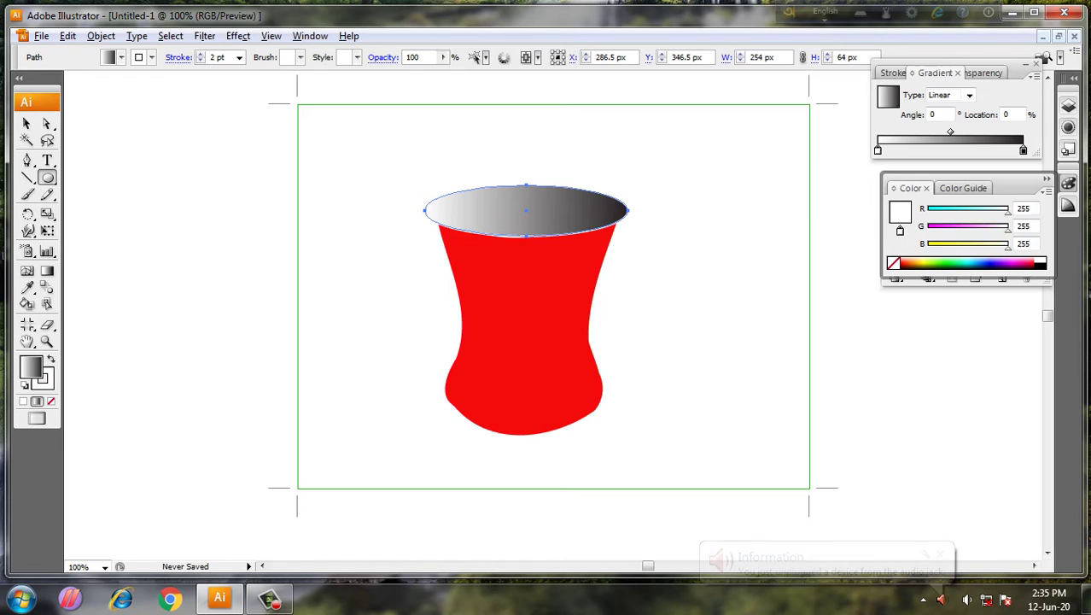
click(906, 266)
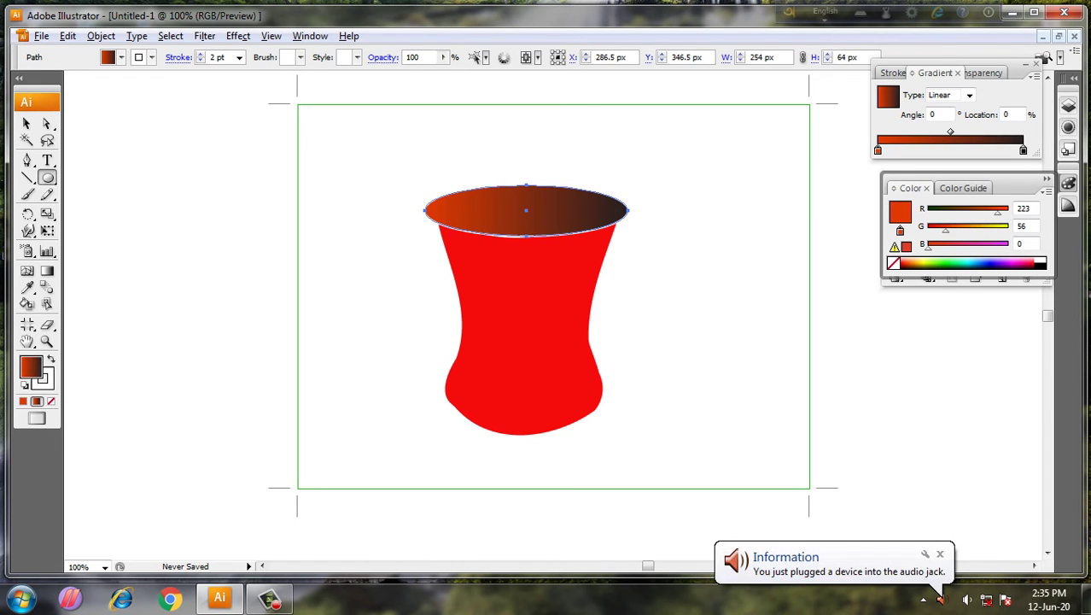
click(1035, 267)
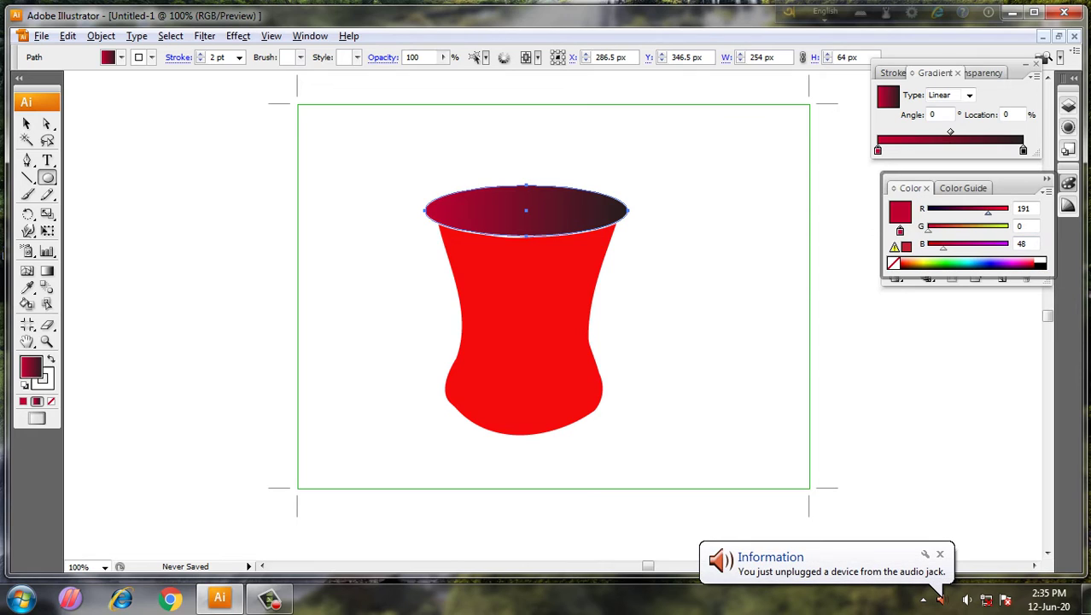
drag(987, 214, 1008, 214)
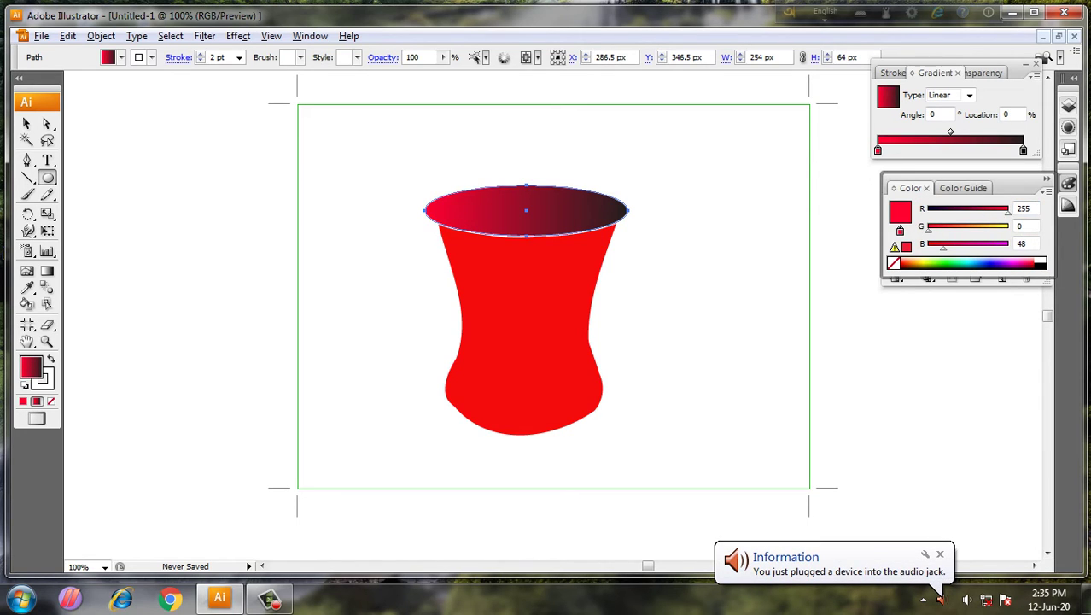
click(902, 268)
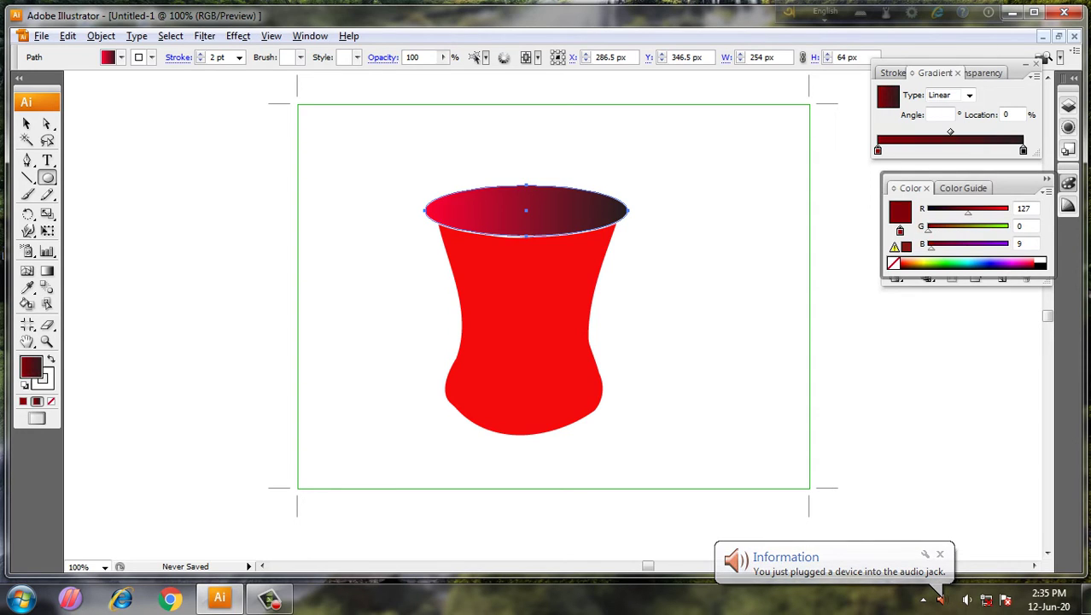
click(1038, 266)
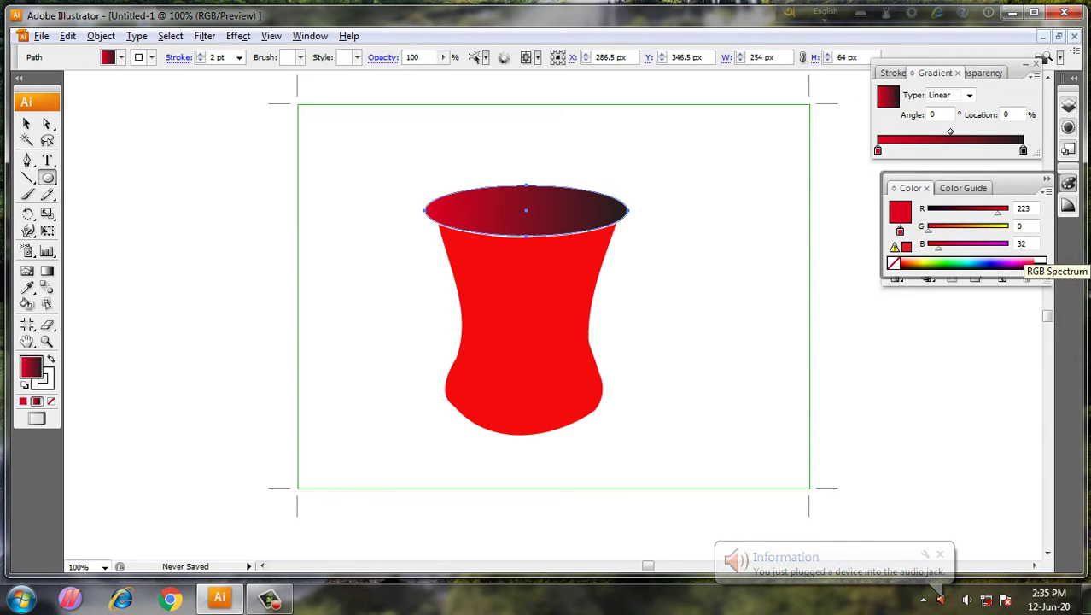
click(1042, 264)
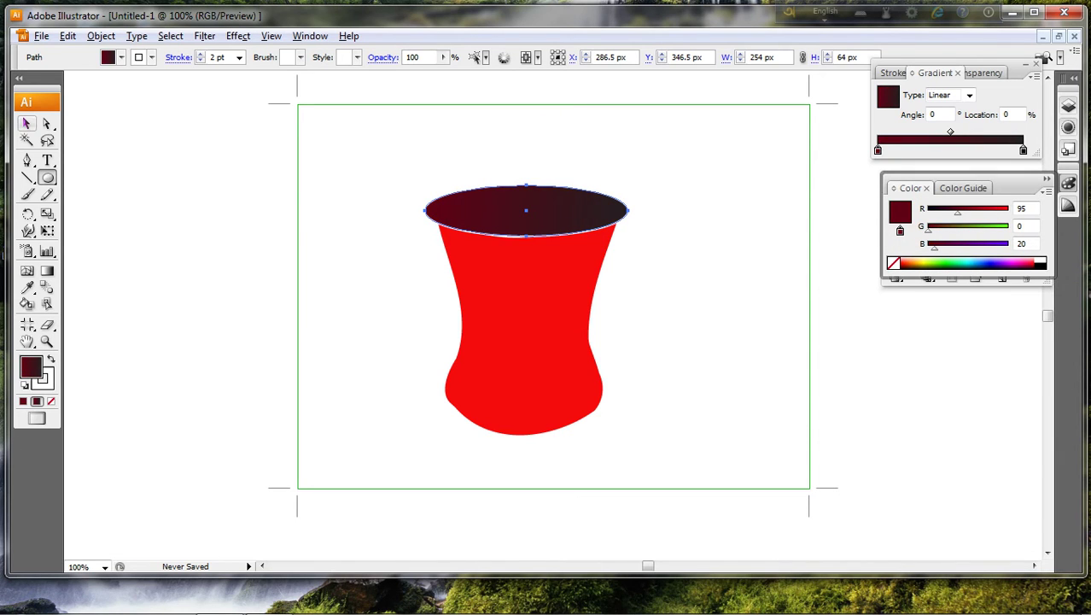
click(27, 124)
key(ctrl+shift+a)
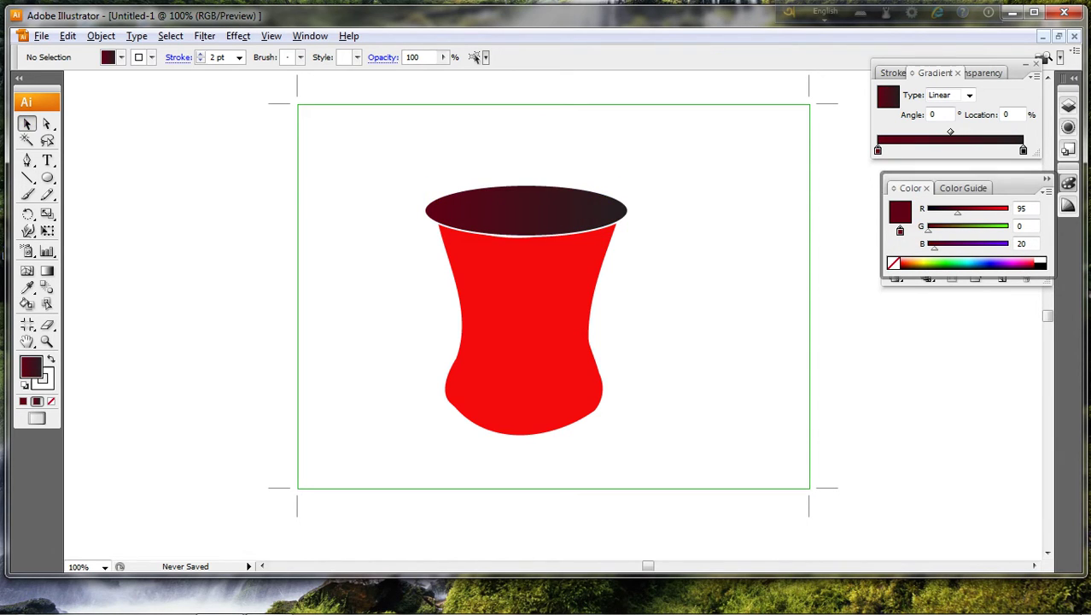
Step: Apply a linear gradient fill to the cup body with a full-red base colour
click(525, 341)
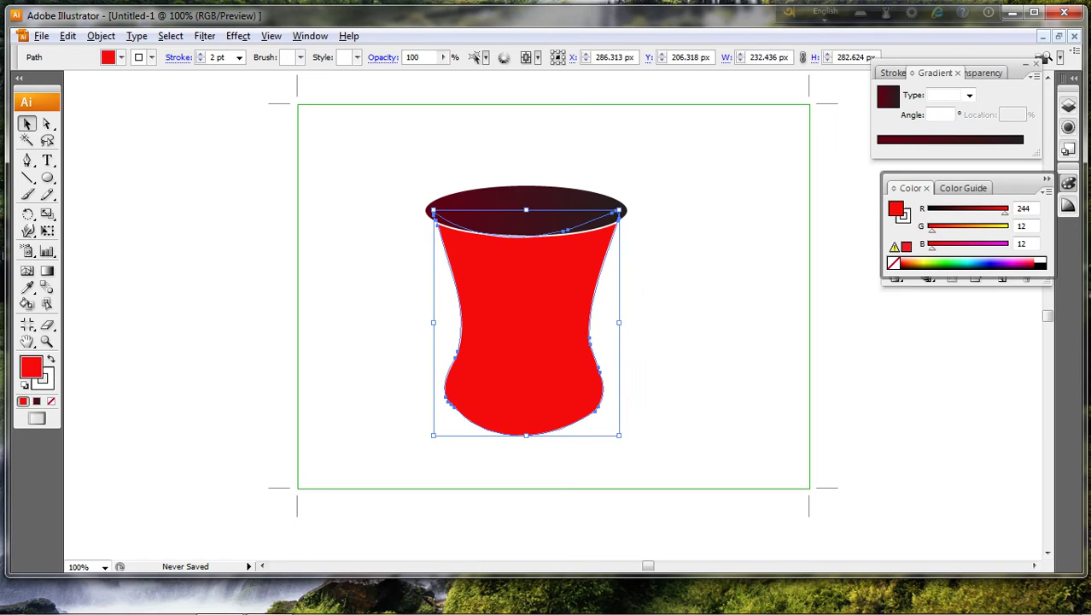
key(period)
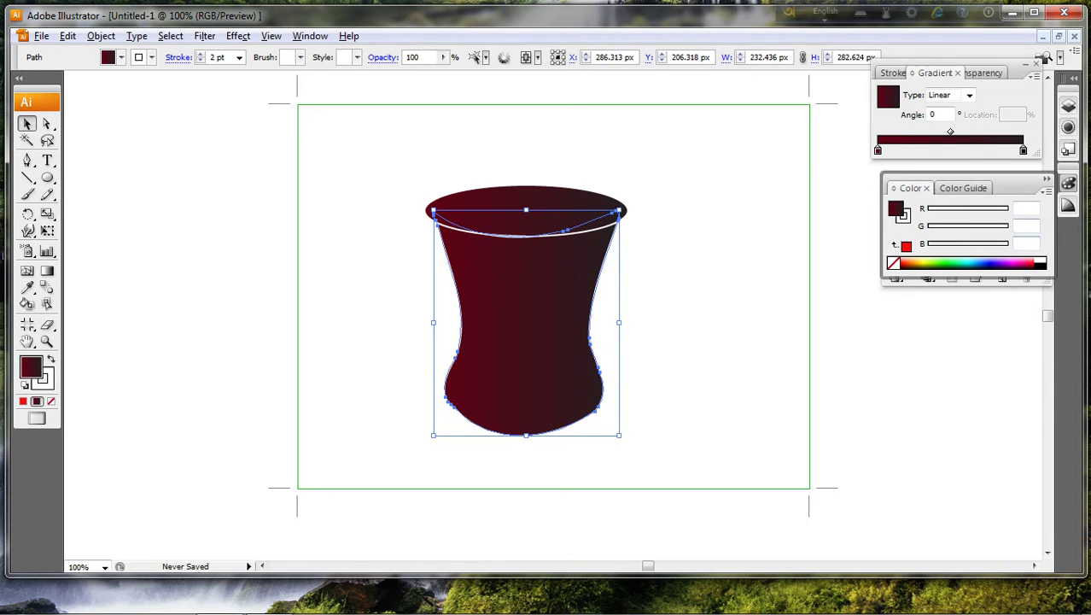
click(1024, 263)
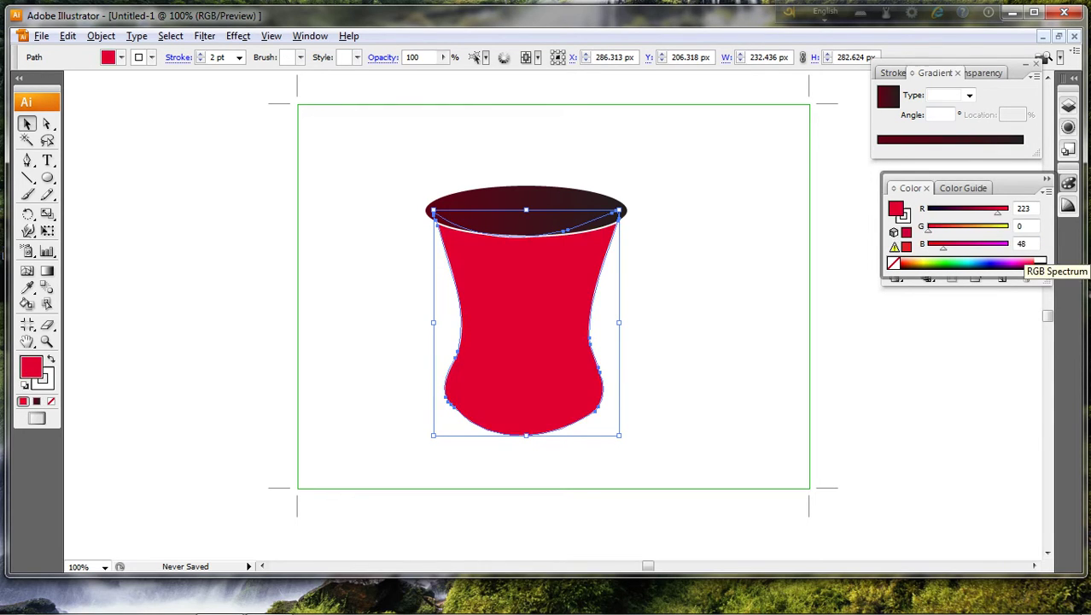
drag(997, 211, 1009, 212)
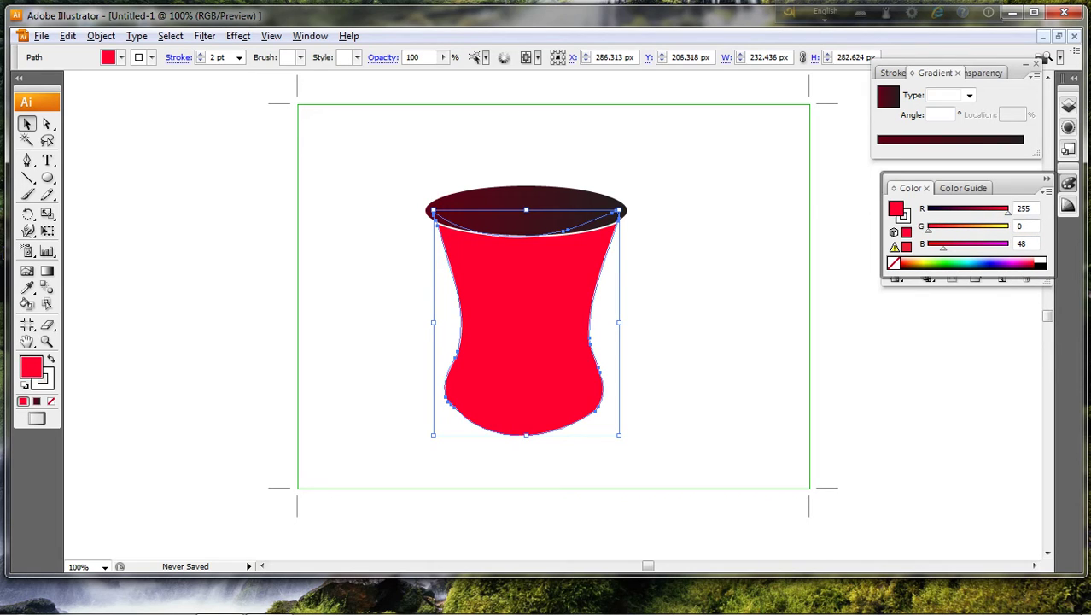
key(period)
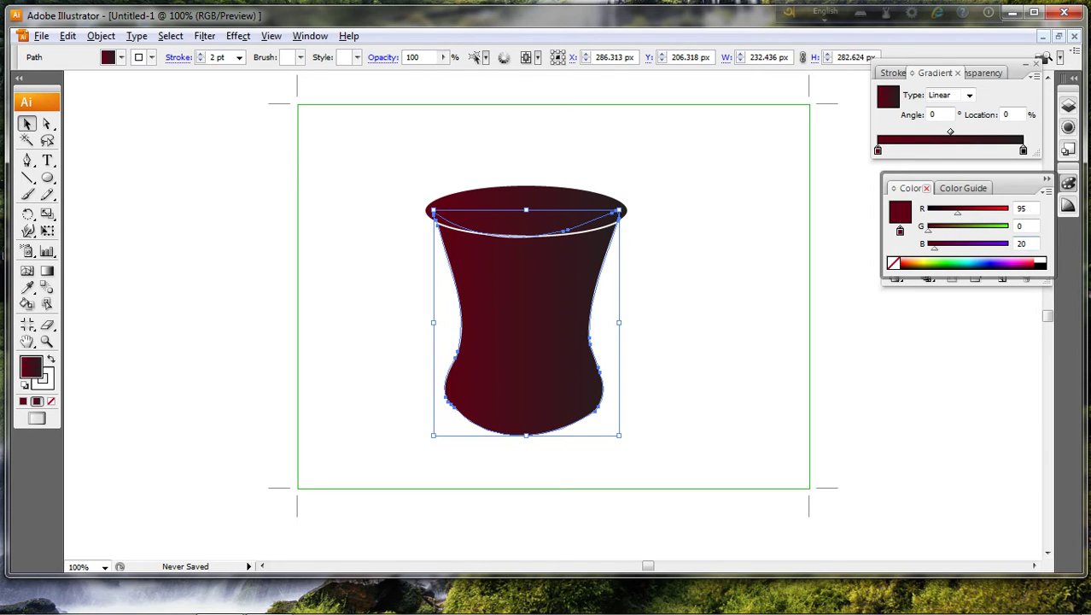
Step: Set the body gradient's left stop to R 255, G 0, B 34 and midpoint to 71.43%
click(1022, 263)
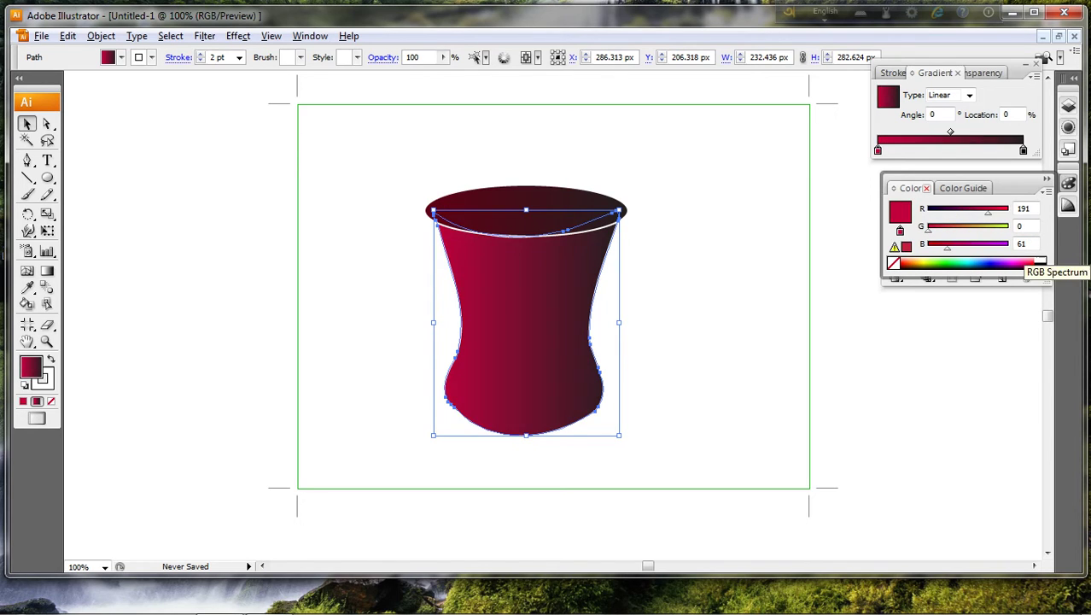
click(1024, 265)
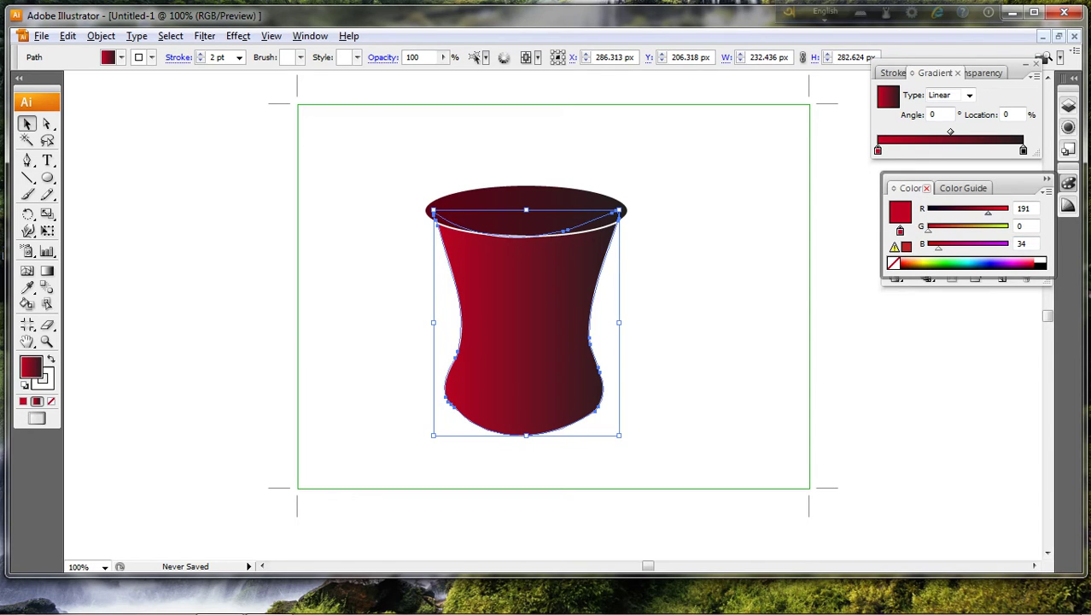
text(232)
key(Return)
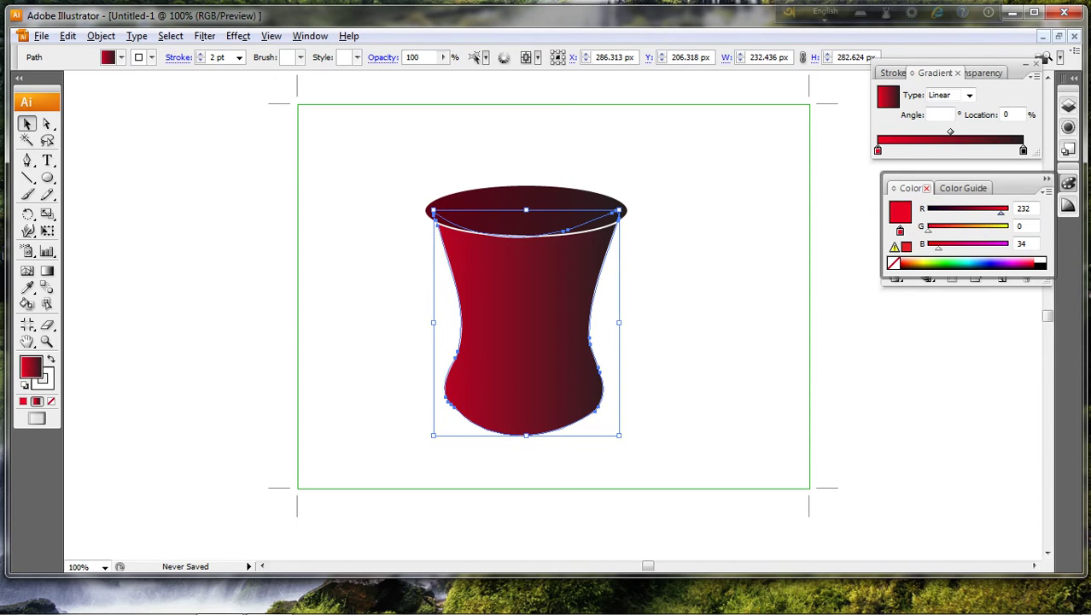
text(255)
key(Return)
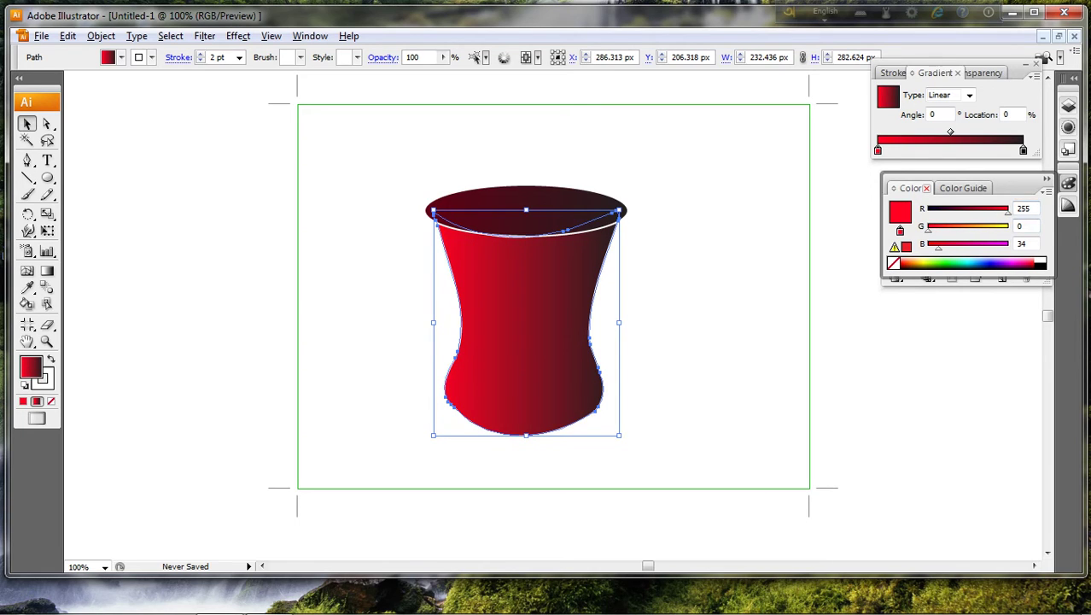
drag(950, 132, 982, 133)
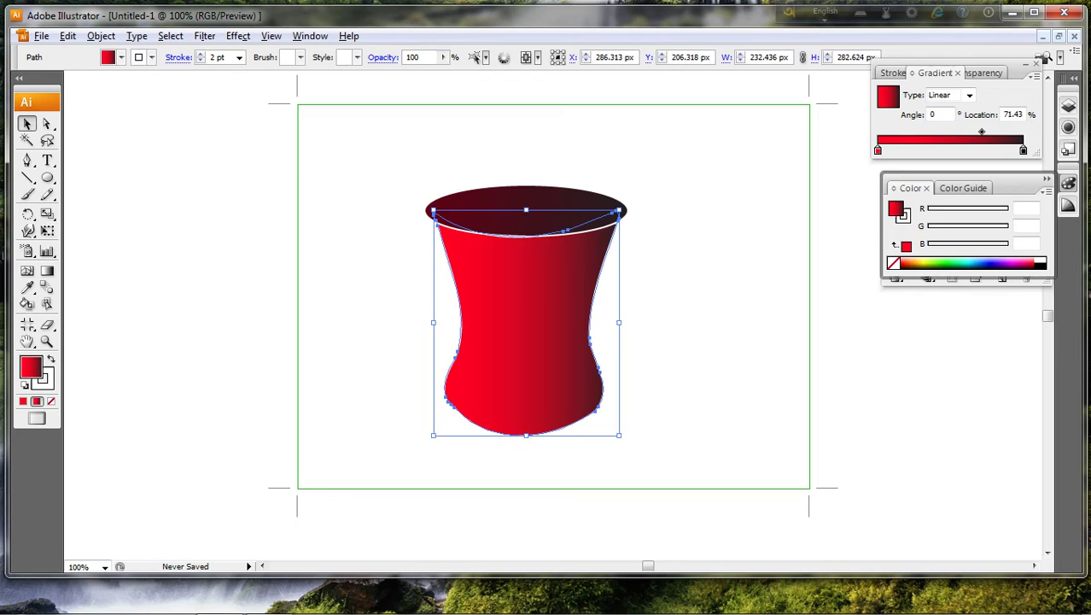
key(ctrl+shift+a)
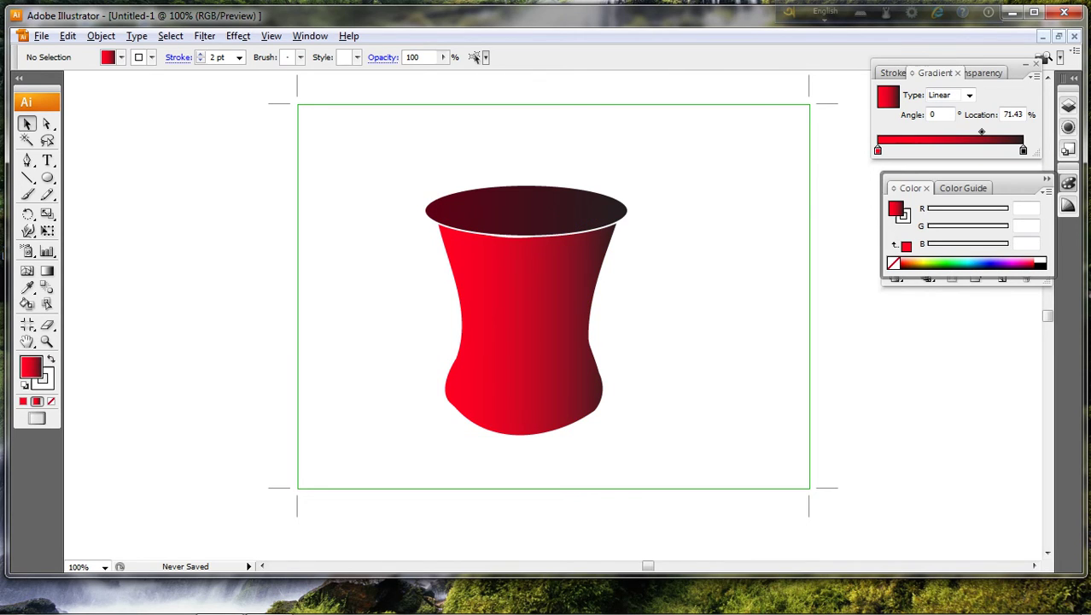
click(512, 209)
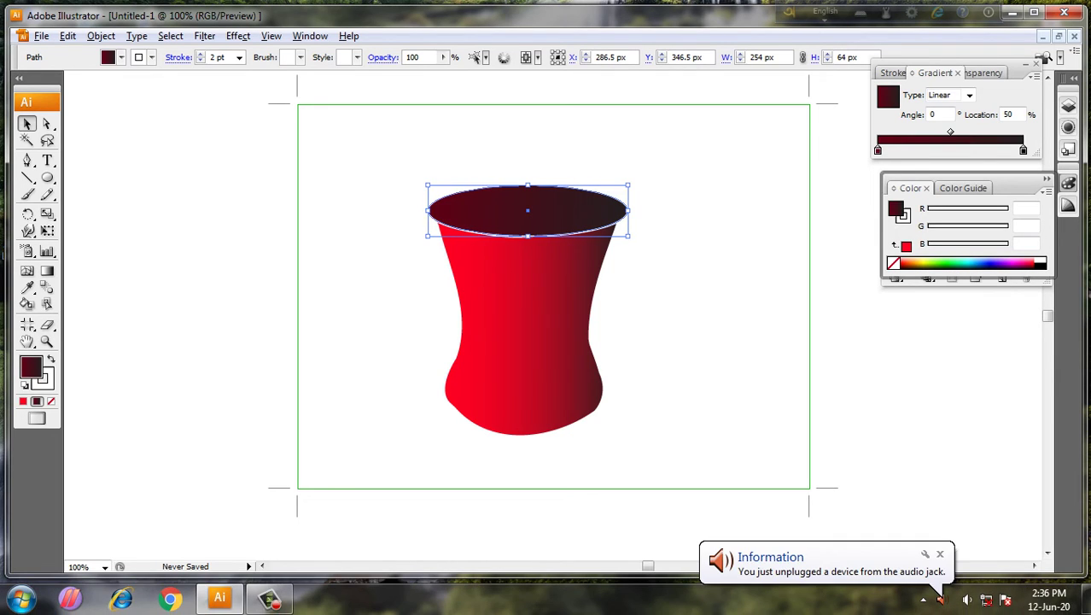
key(ctrl+shift+a)
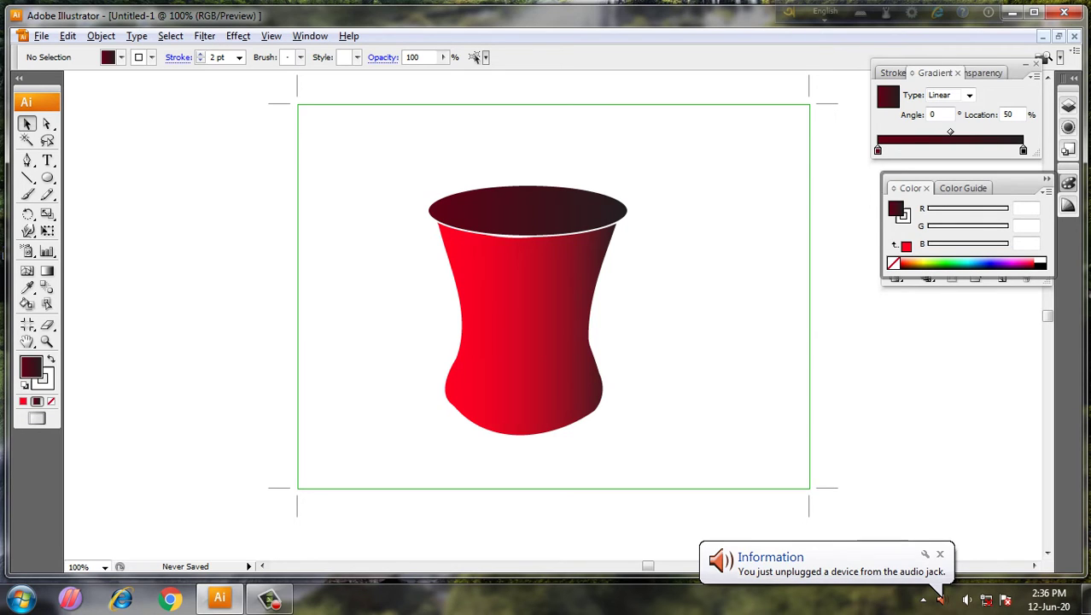
key(p)
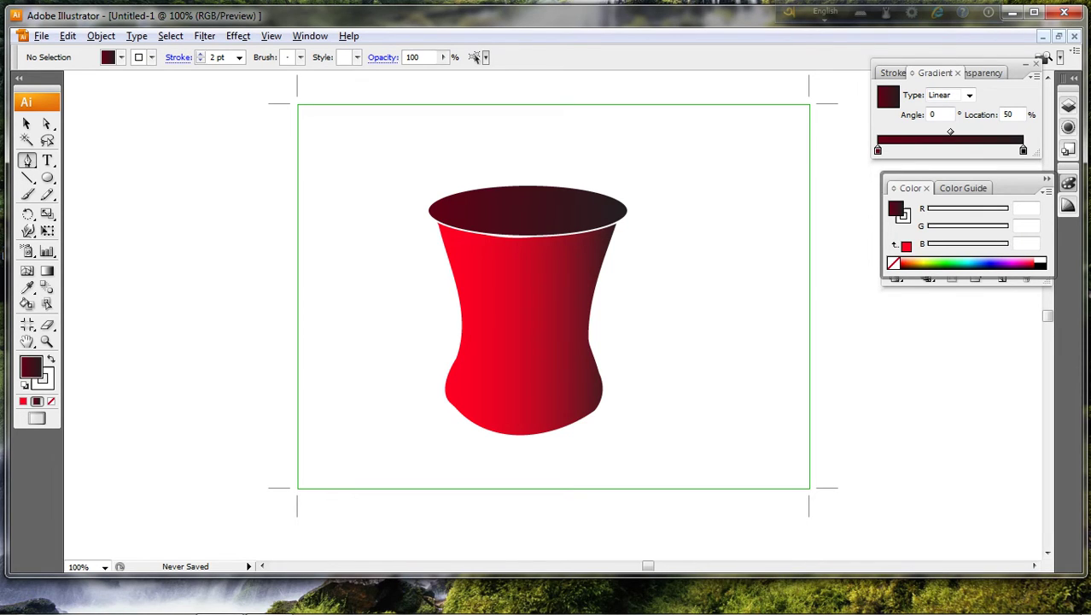
Step: Start the handle path with a curved top anchor on the cup's right edge
click(600, 270)
drag(652, 258, 666, 339)
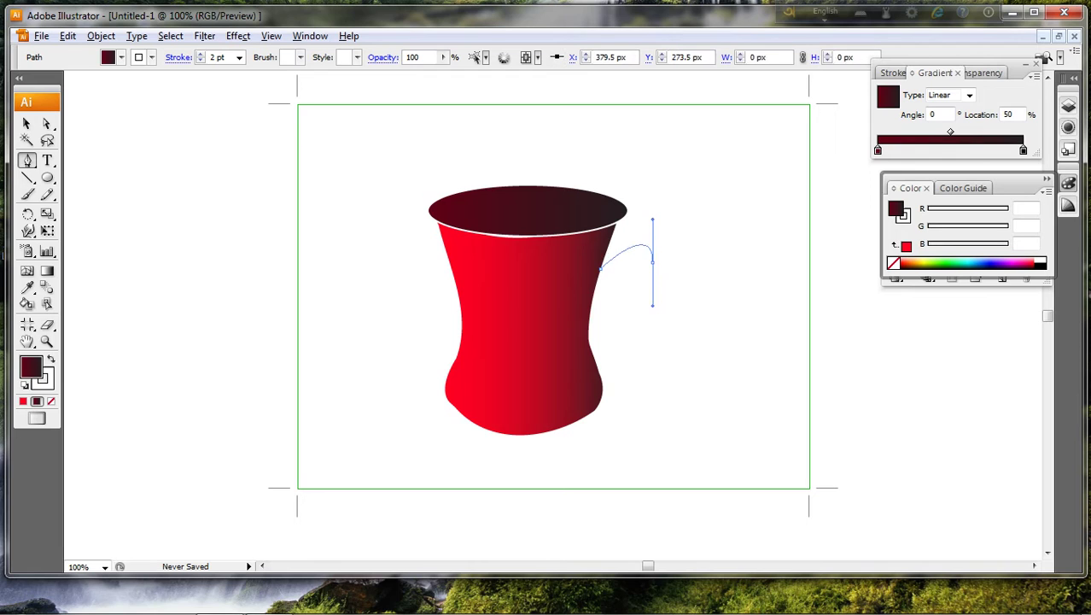
click(601, 268)
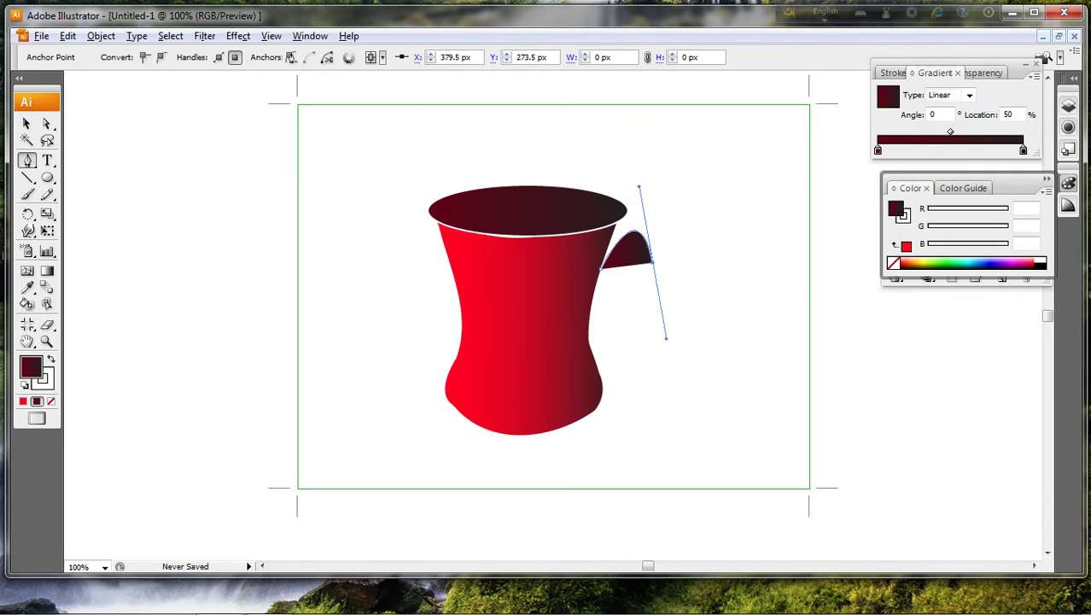
click(649, 257)
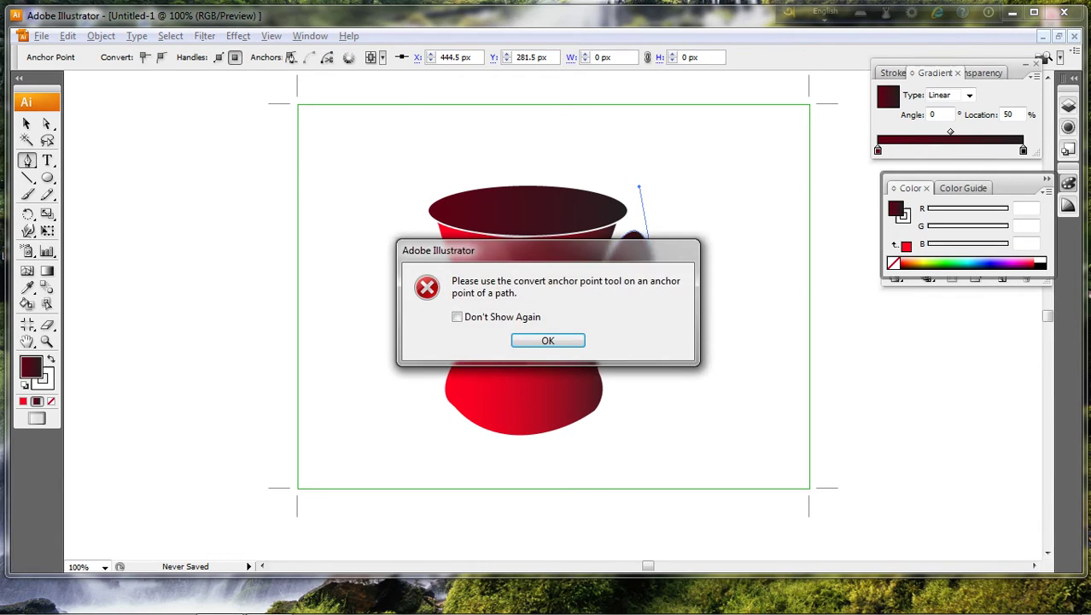
click(548, 339)
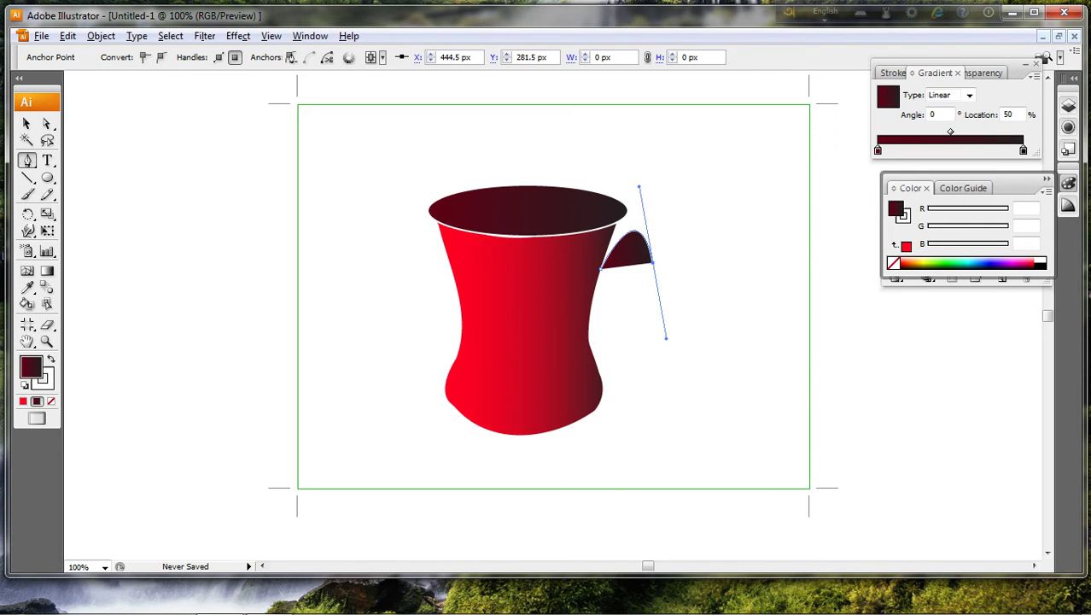
click(653, 260)
Step: Curve the handle down to the cup's lower right and carve its inner cutout
click(629, 303)
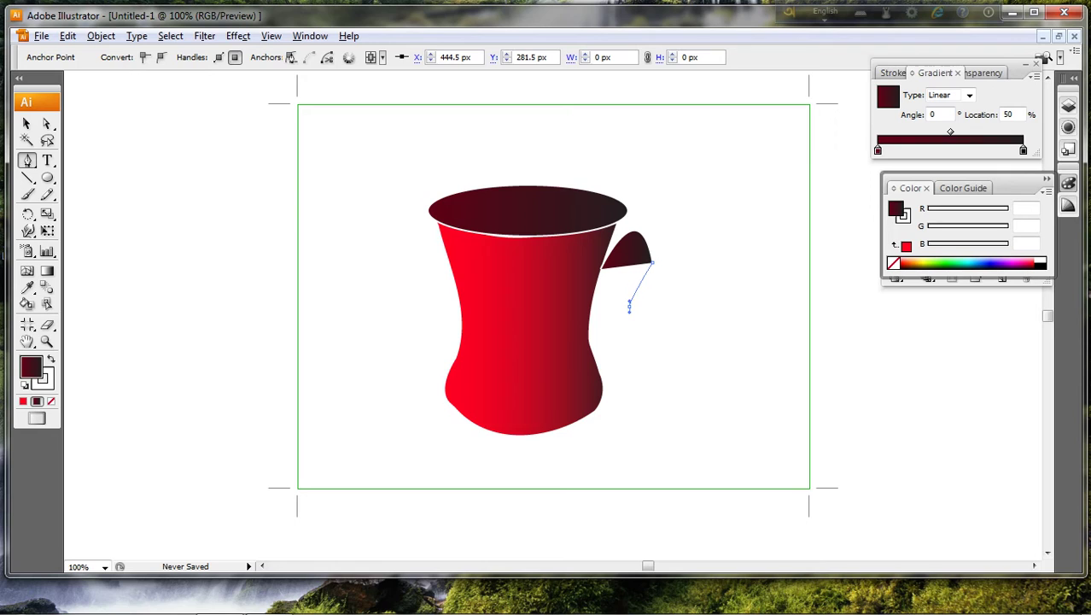
drag(630, 306, 646, 351)
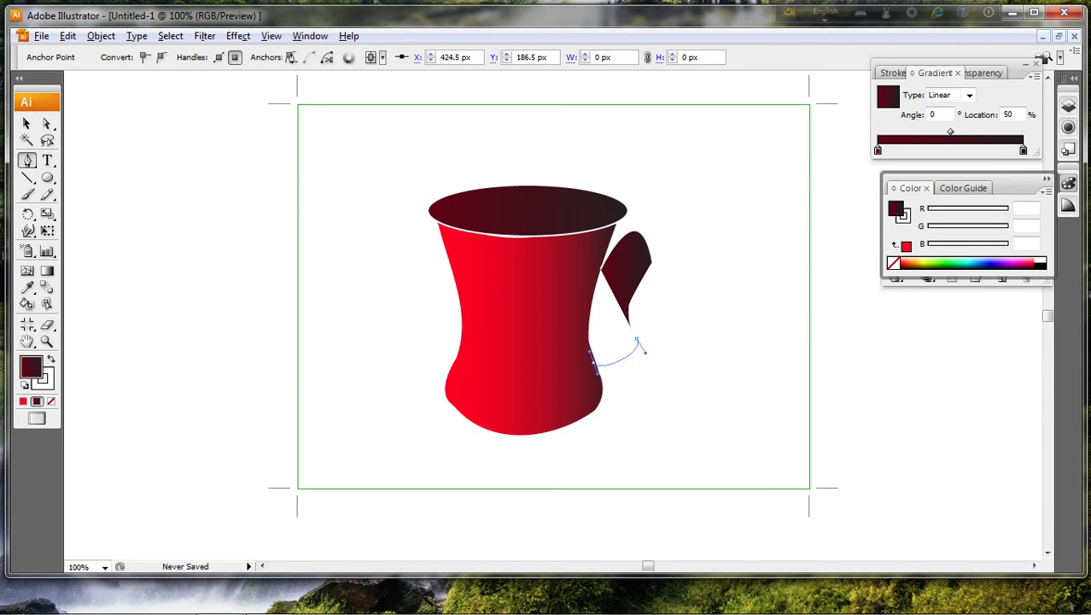
drag(594, 363, 637, 394)
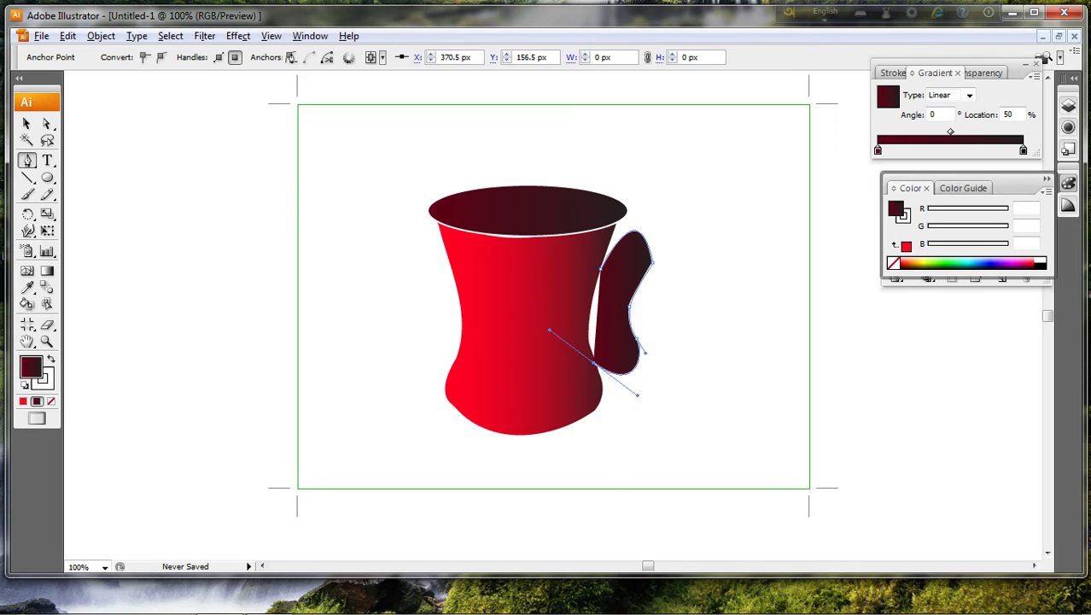
click(601, 269)
click(618, 356)
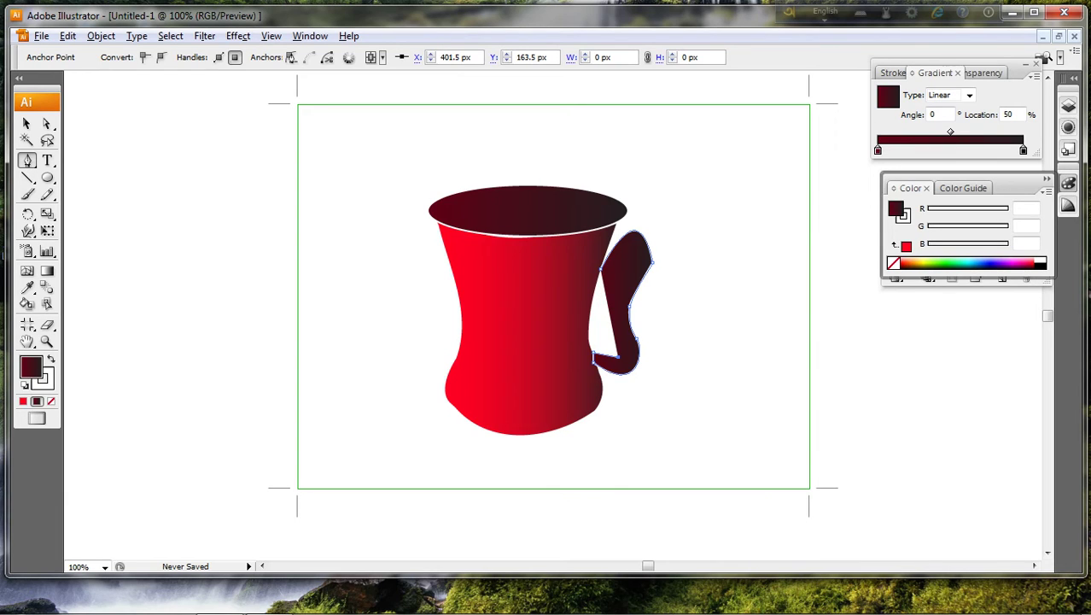
click(628, 279)
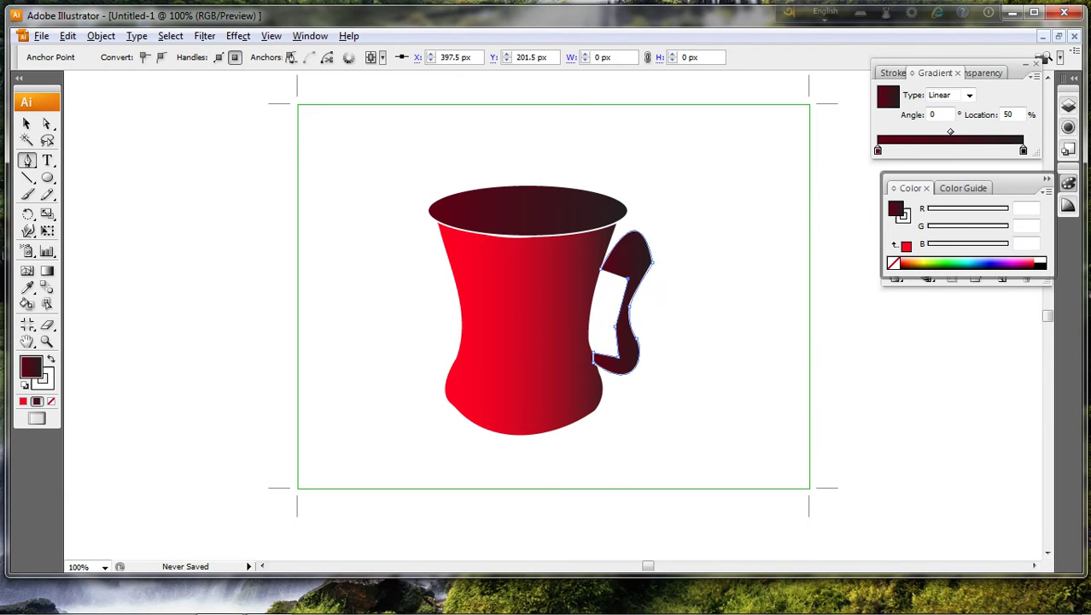
click(590, 298)
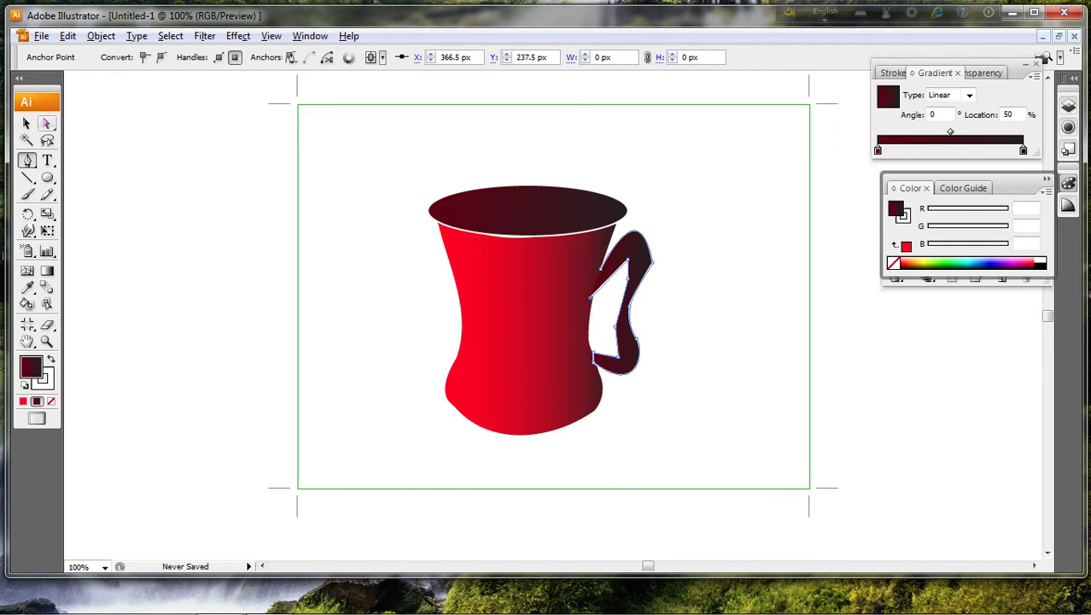
click(26, 124)
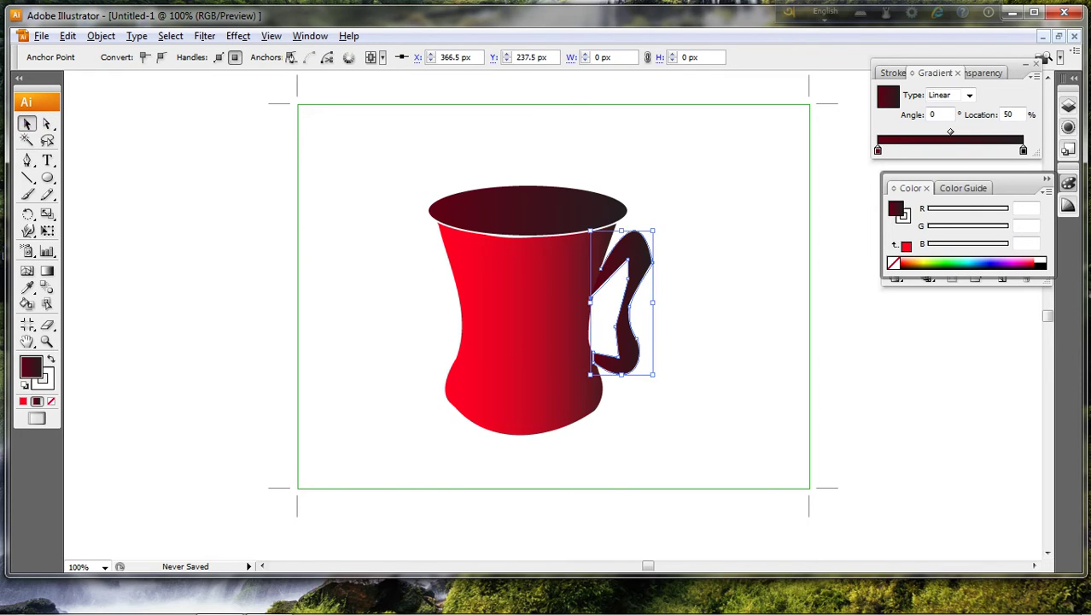
Step: Set the handle's stroke to None, leaving a plain dark maroon fill
key(ctrl+shift+a)
click(602, 363)
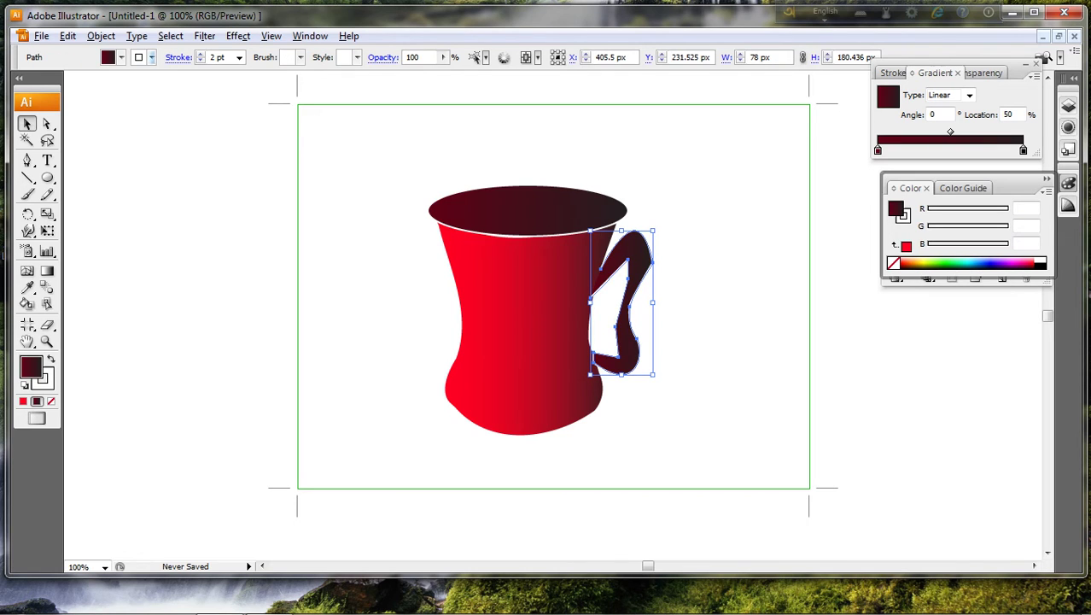
click(121, 57)
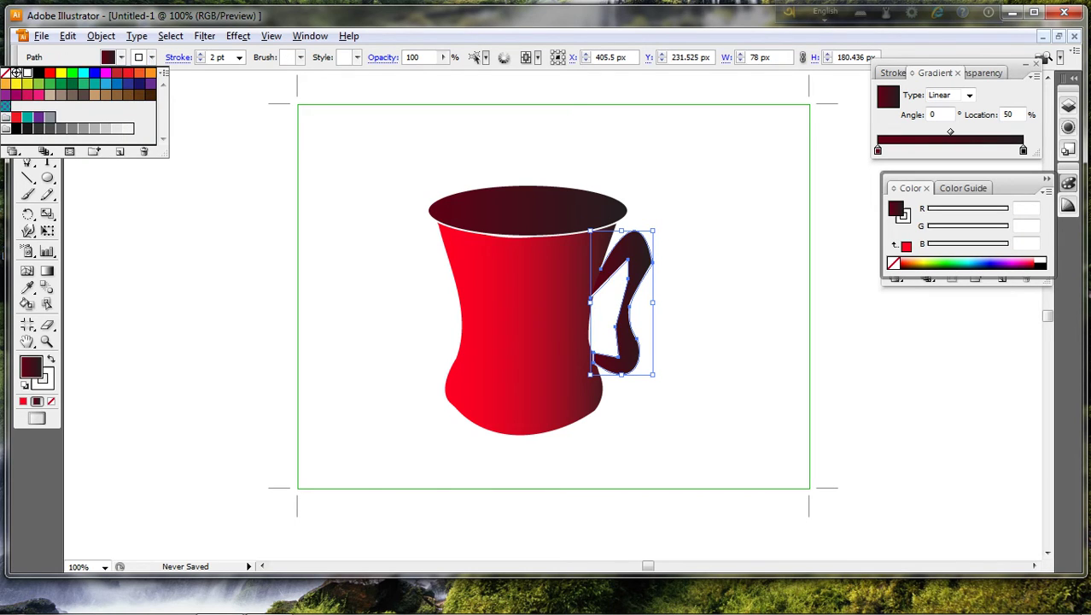
click(5, 73)
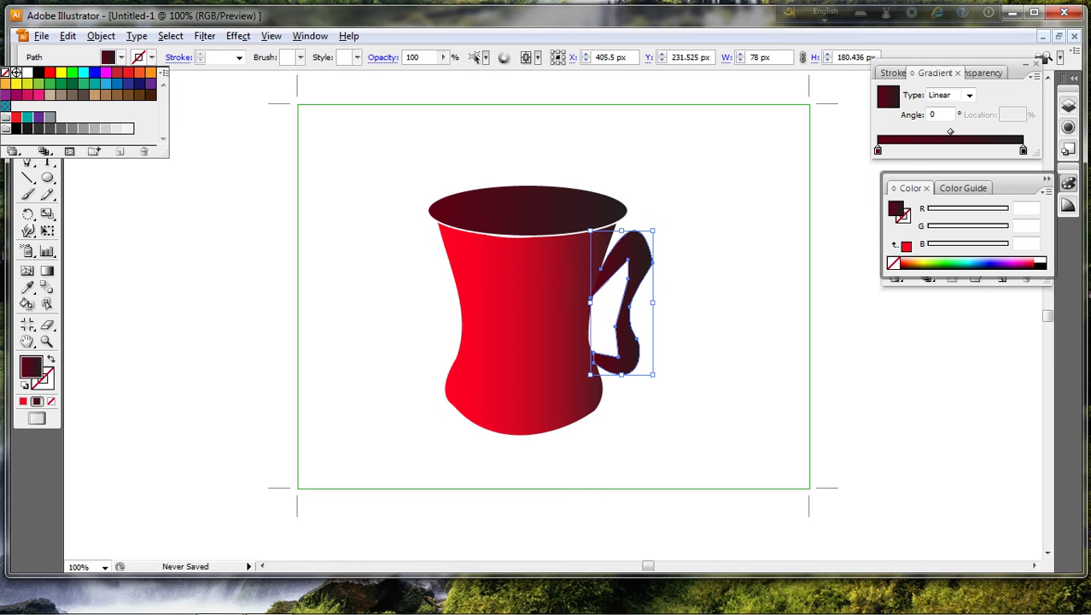
click(27, 230)
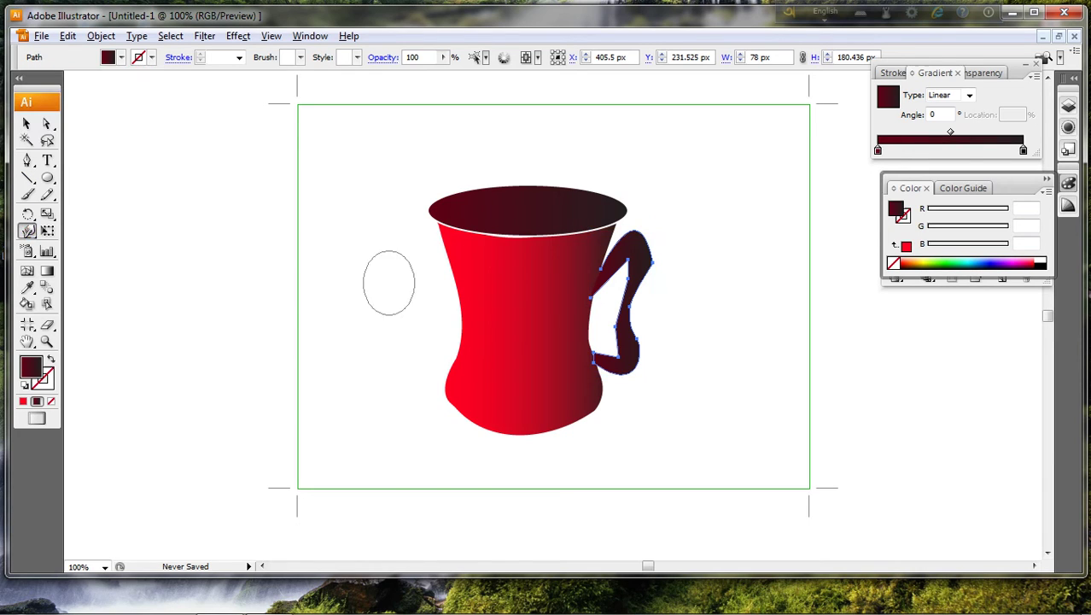
Step: Warp the handle's inner and upper sections into smoother, rounder curves, about 74 × 179 px
mouse_move(628, 263)
mouse_down()
mouse_move(617, 340)
mouse_move(621, 293)
mouse_move(640, 265)
mouse_move(619, 368)
mouse_up()
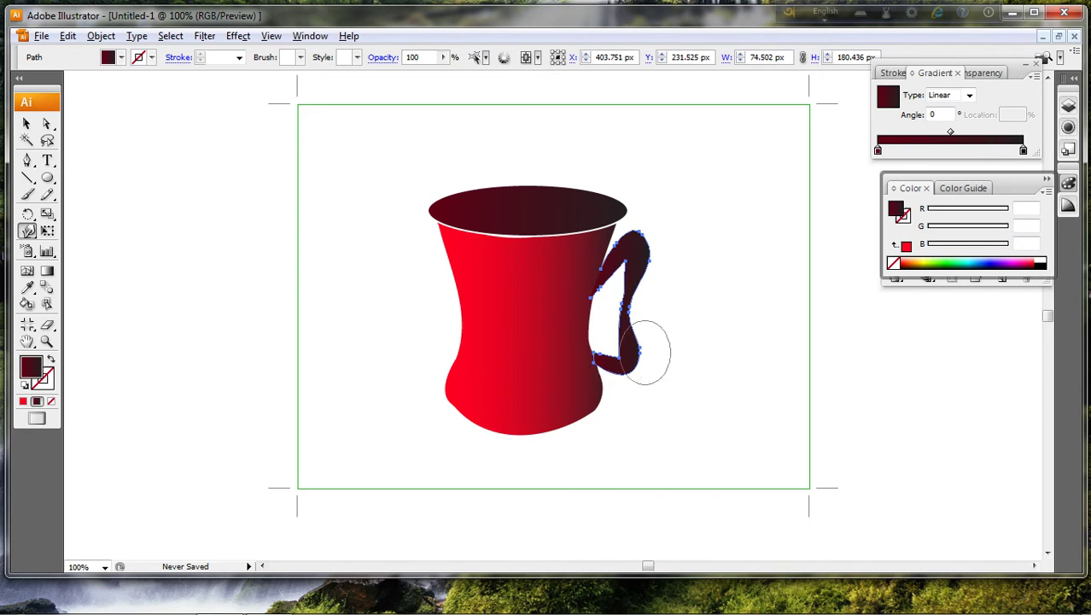
mouse_move(640, 348)
mouse_down()
mouse_move(617, 342)
mouse_move(619, 272)
mouse_up()
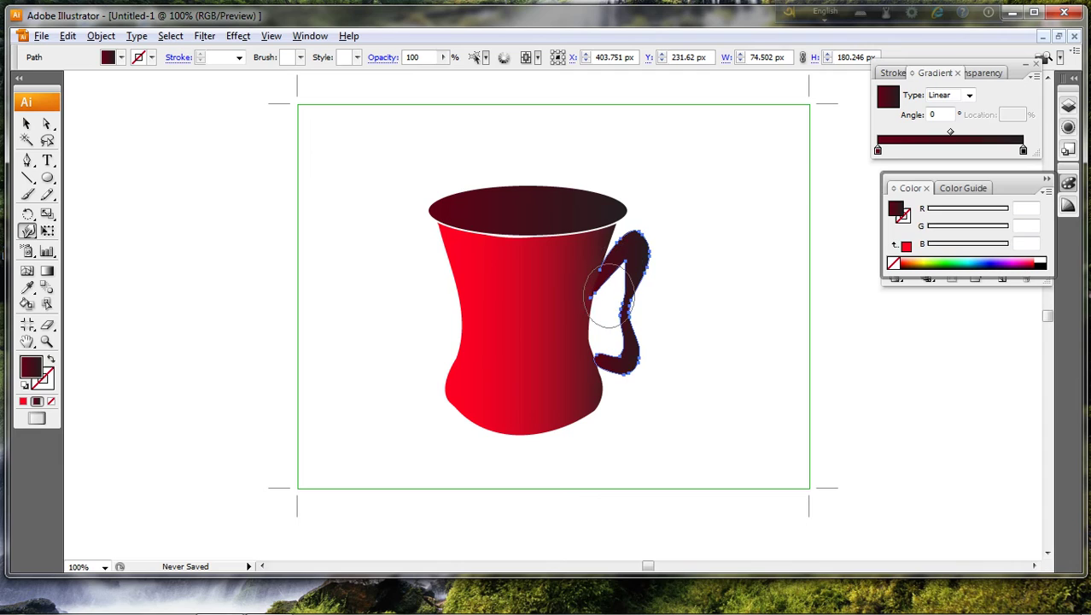
mouse_move(618, 271)
mouse_down()
mouse_move(607, 275)
mouse_move(598, 357)
mouse_up()
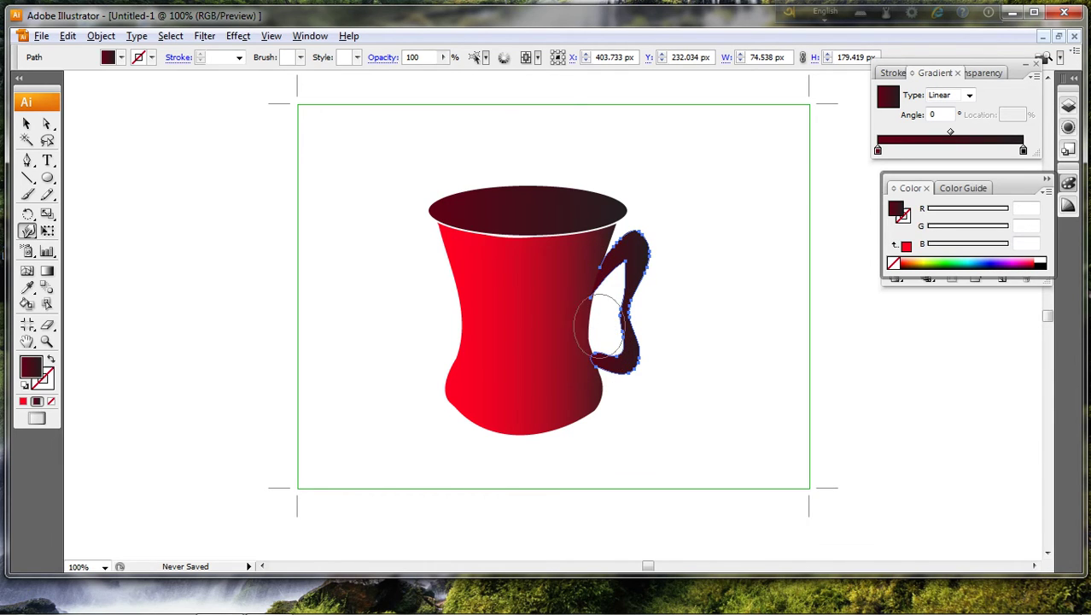
mouse_move(602, 318)
mouse_down()
mouse_move(626, 275)
mouse_move(618, 308)
mouse_up()
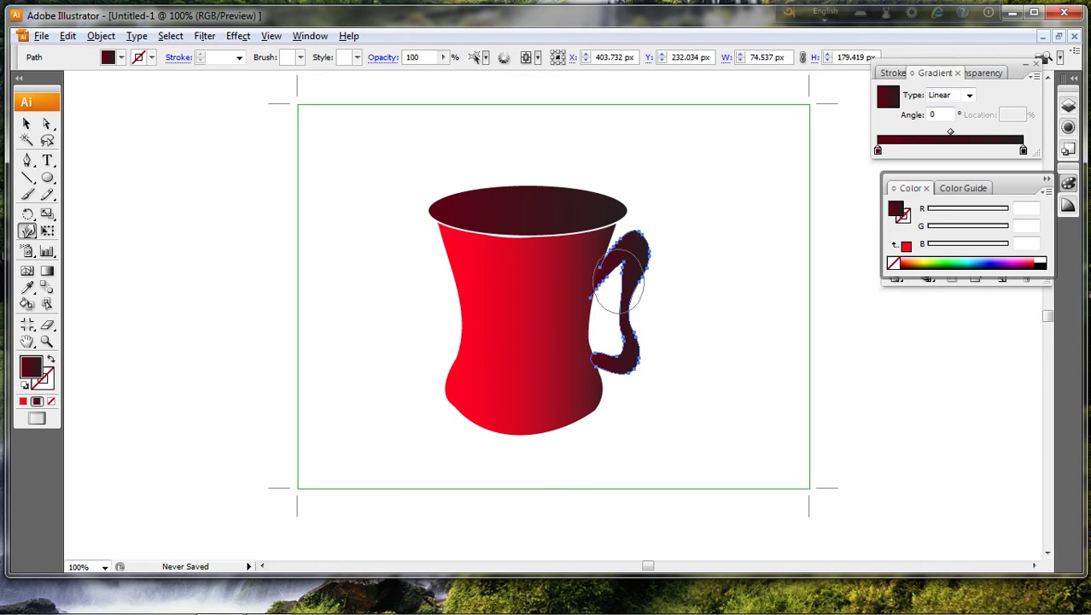
mouse_move(625, 317)
mouse_down()
mouse_move(629, 333)
mouse_move(632, 272)
mouse_move(615, 272)
mouse_up()
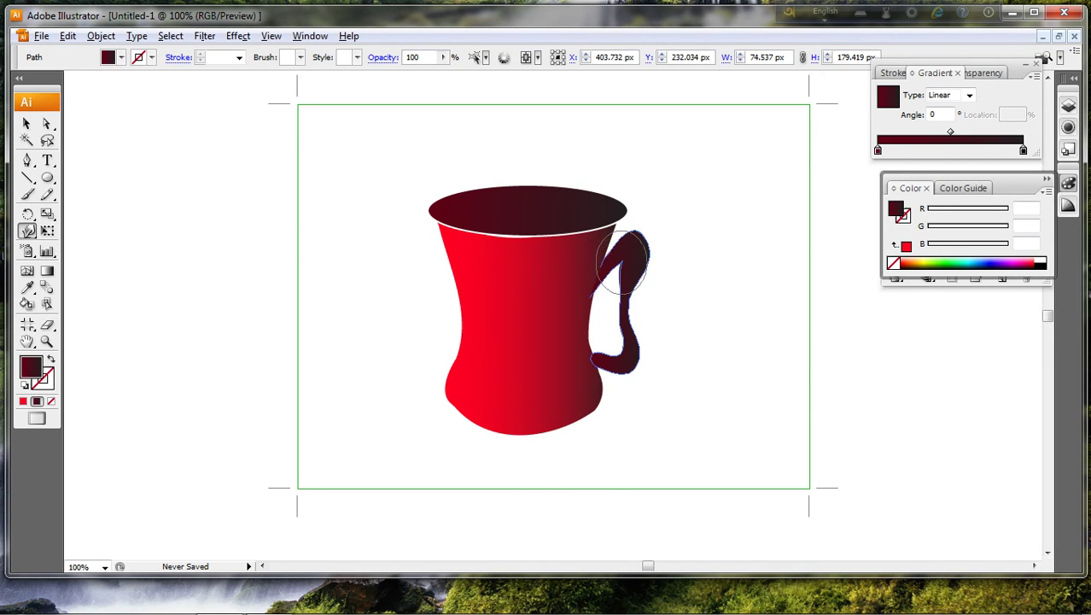
drag(616, 272, 631, 256)
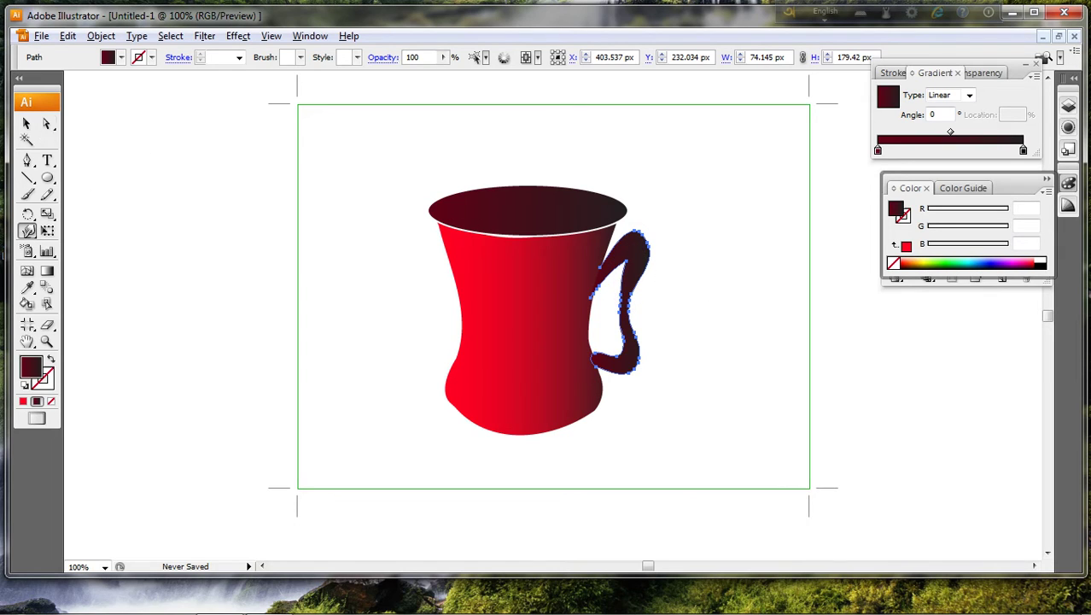
click(26, 124)
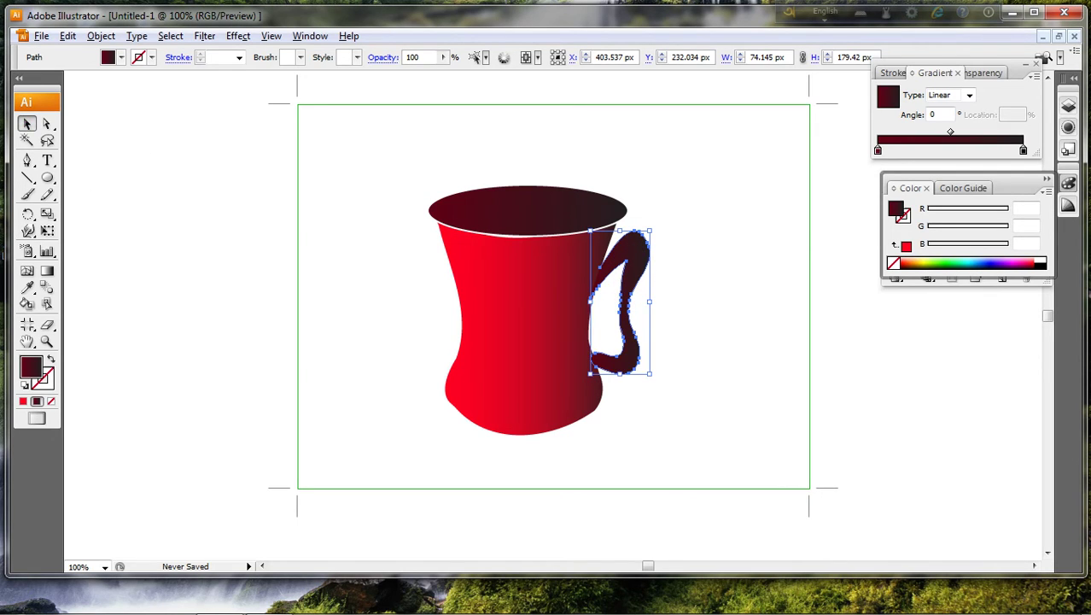
key(ctrl+shift+a)
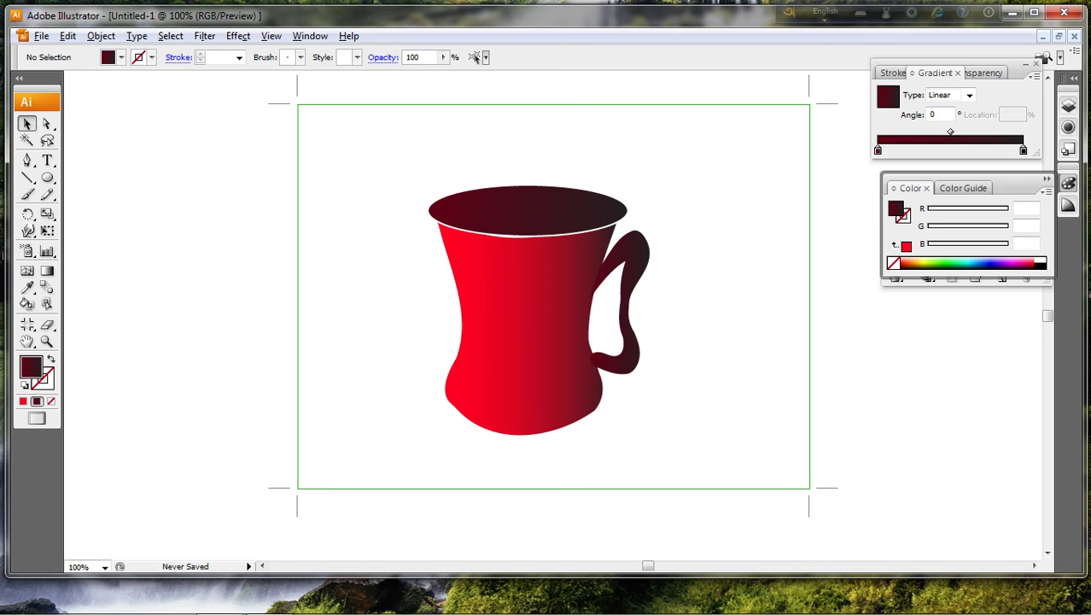
Step: Send the handle to the back, behind the cup body
click(633, 252)
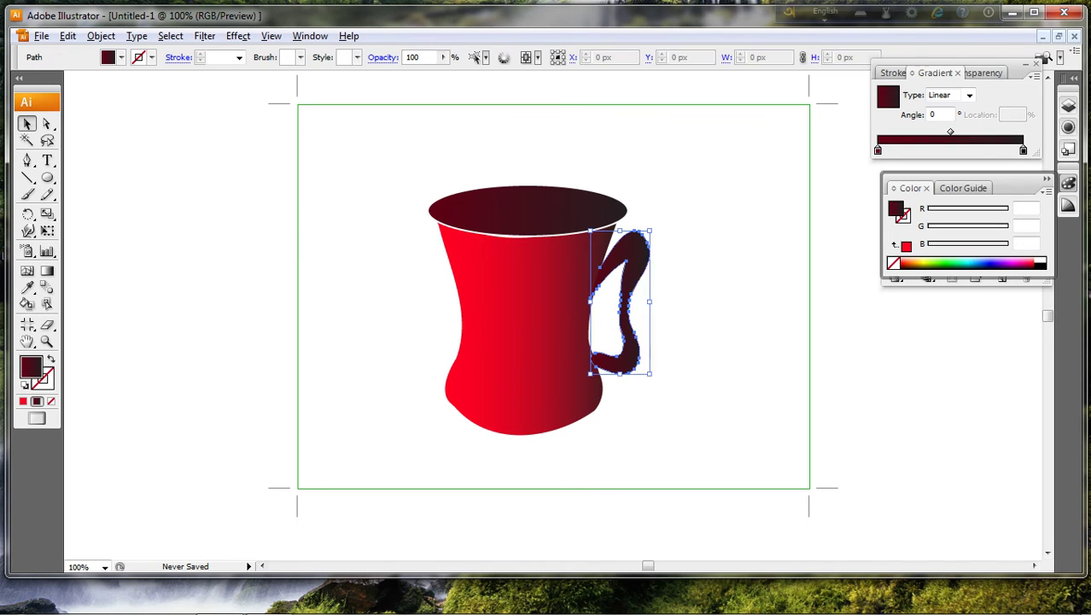
right_click(631, 250)
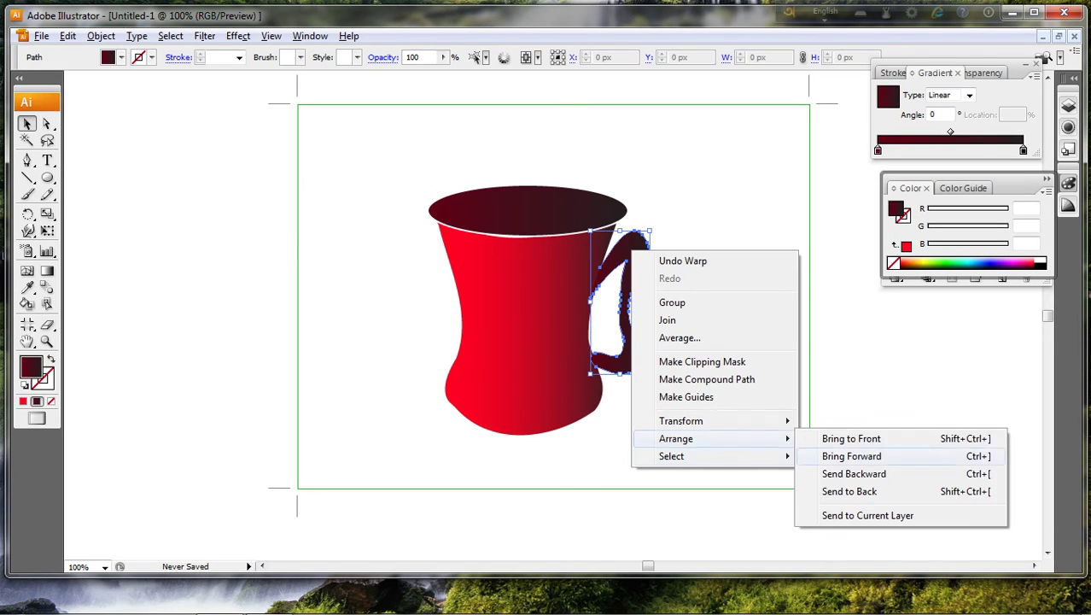
click(849, 490)
key(ctrl+shift+a)
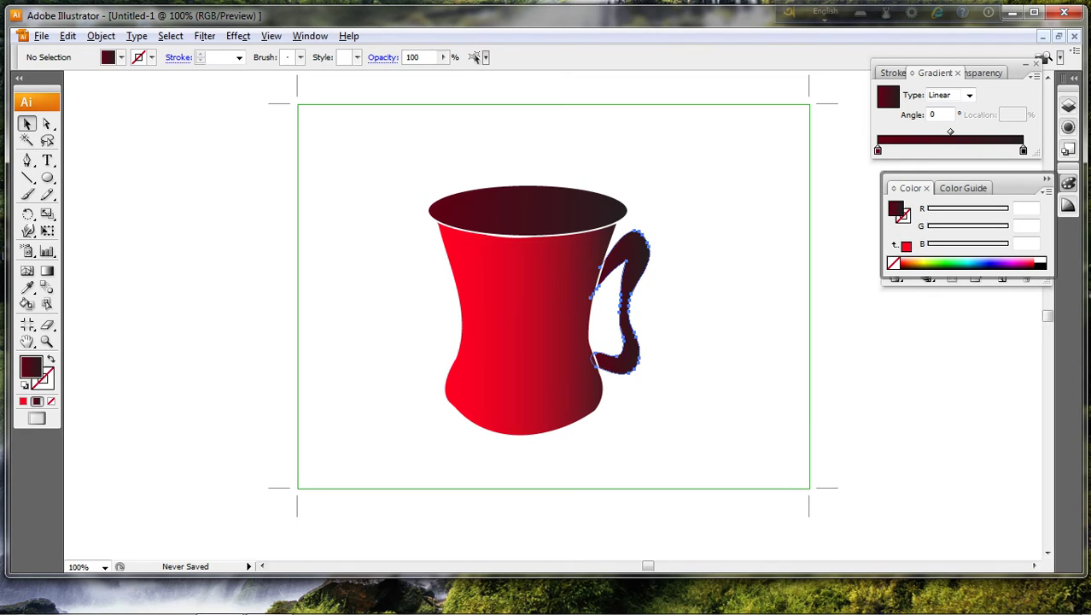
Step: Set the cup body's stroke to None
click(633, 256)
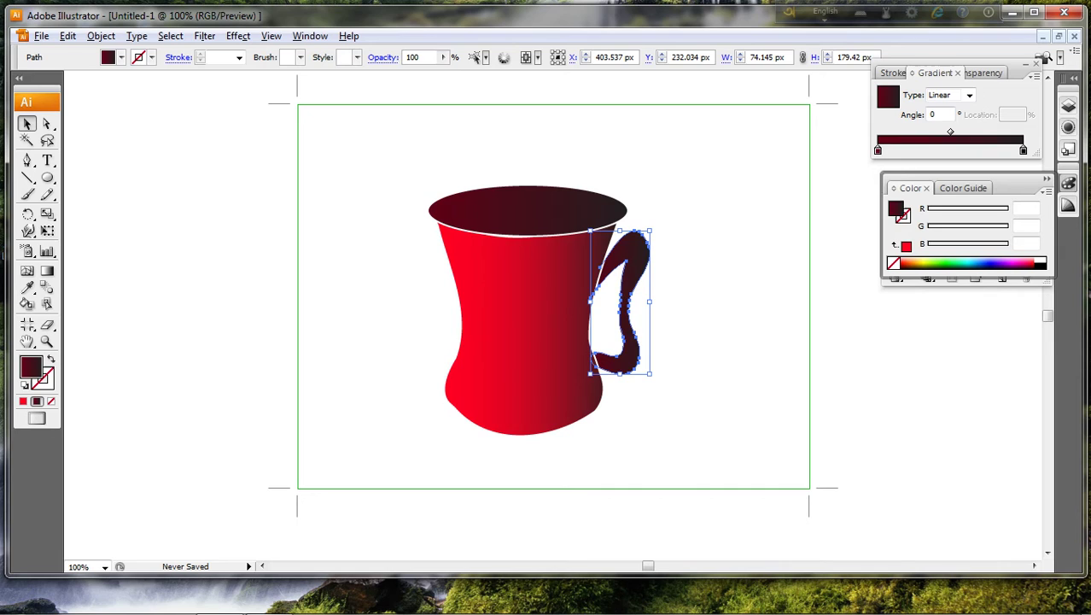
click(513, 341)
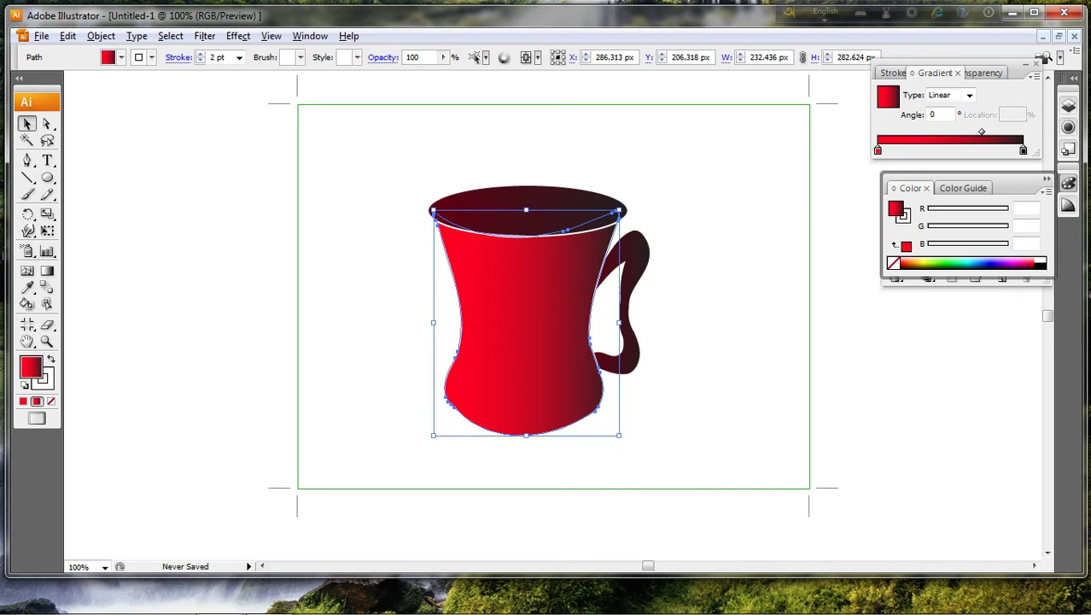
click(121, 57)
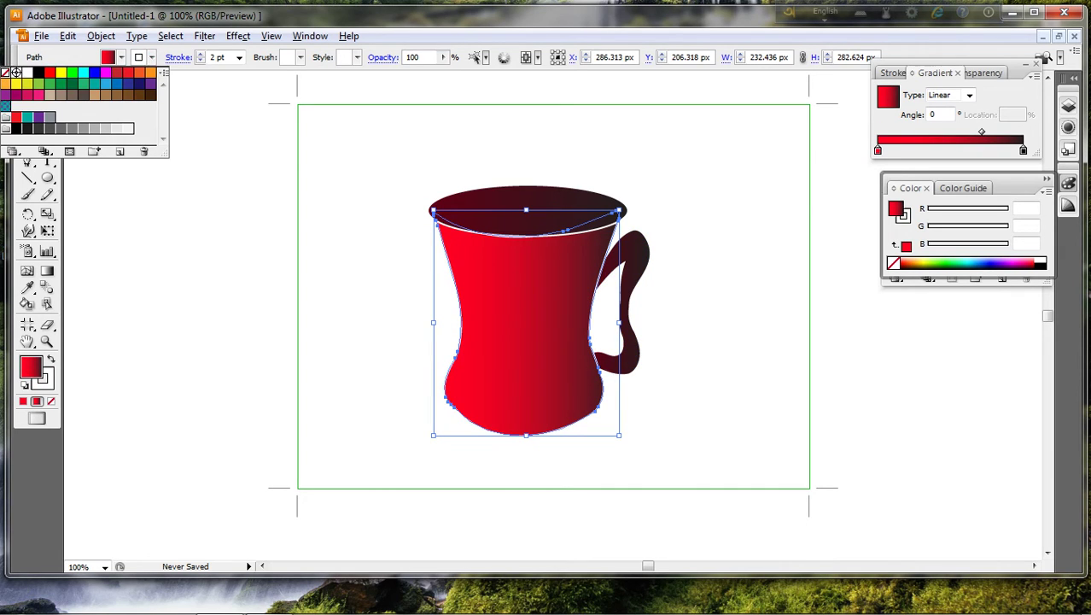
click(15, 73)
key(Escape)
key(ctrl+shift+a)
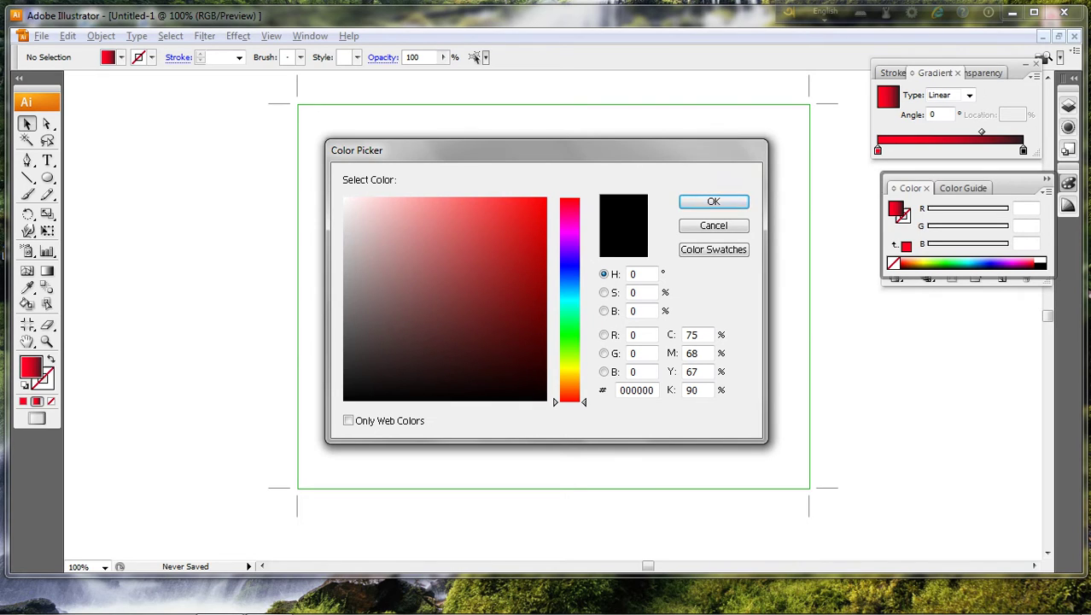
Step: Set the fill colour to pale grey EFE8E8 in the Color Picker
click(348, 210)
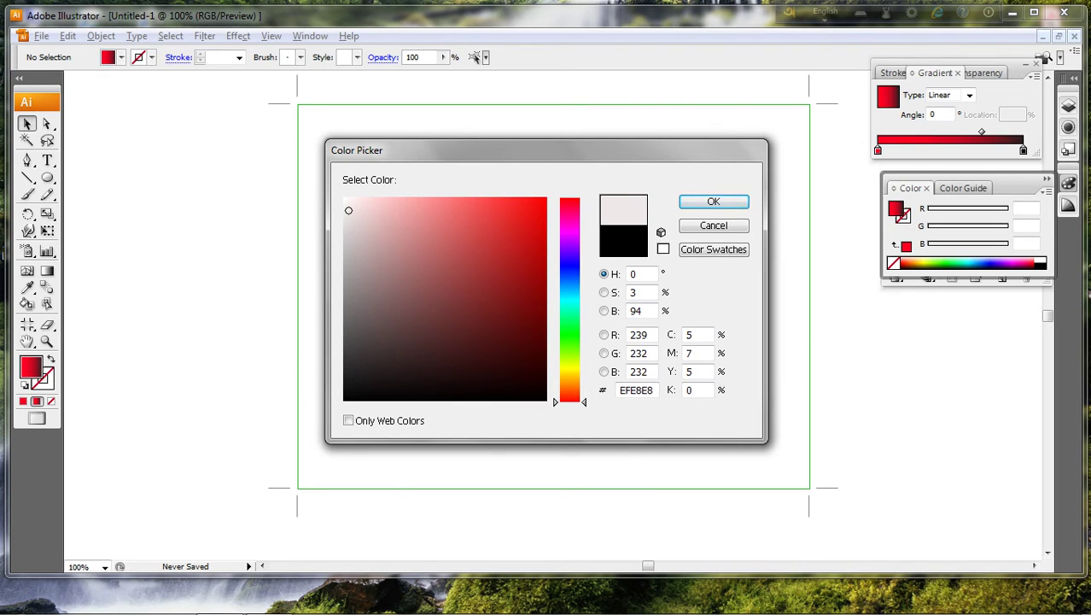
click(714, 202)
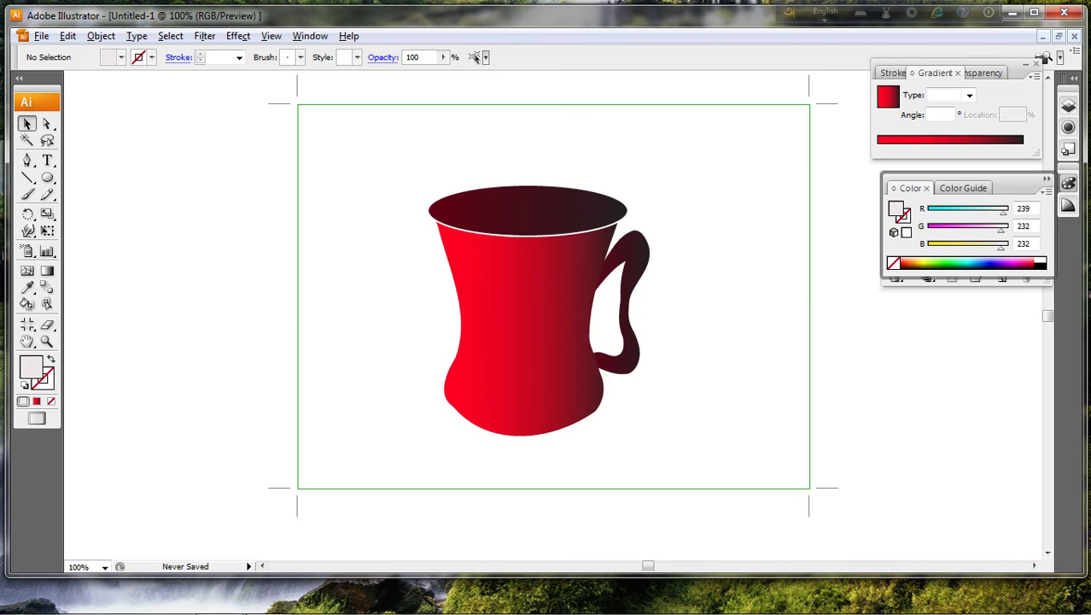
click(27, 178)
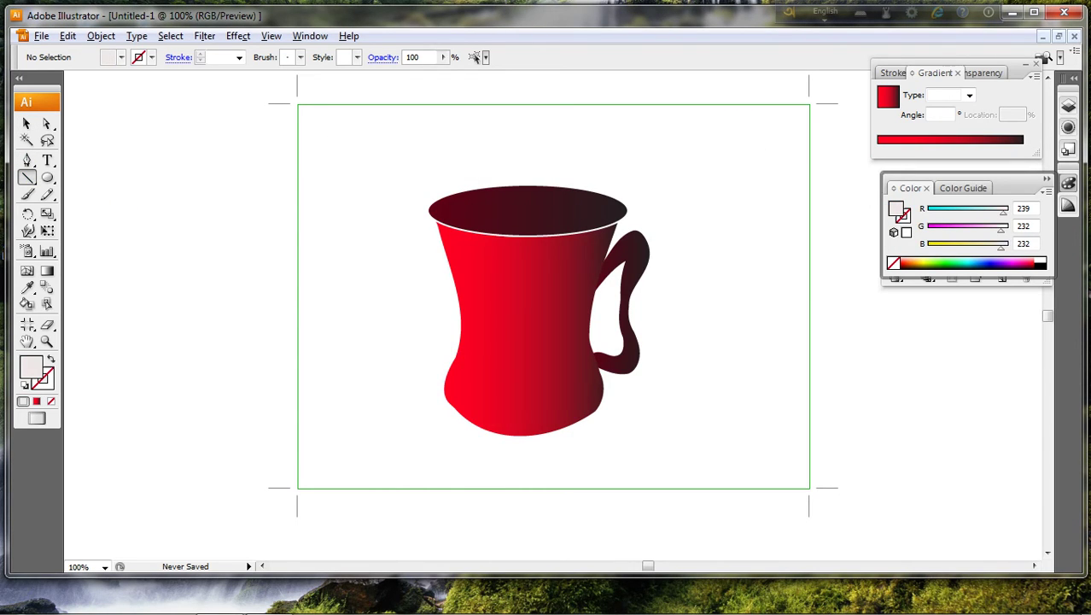
Step: Marquee-select all of the mug's parts and group them into one object
click(26, 124)
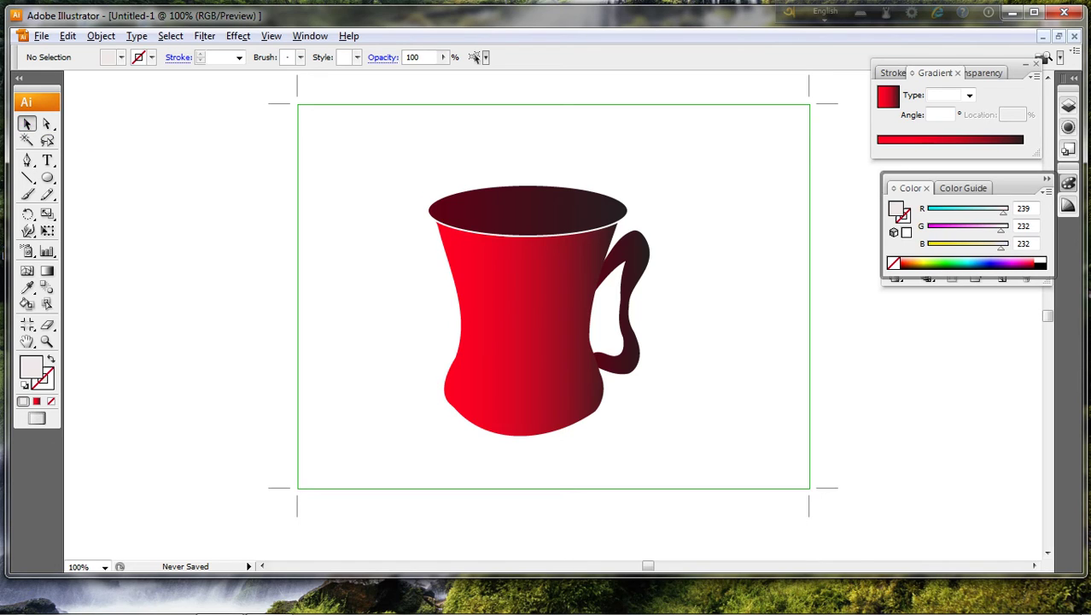
drag(386, 140, 676, 446)
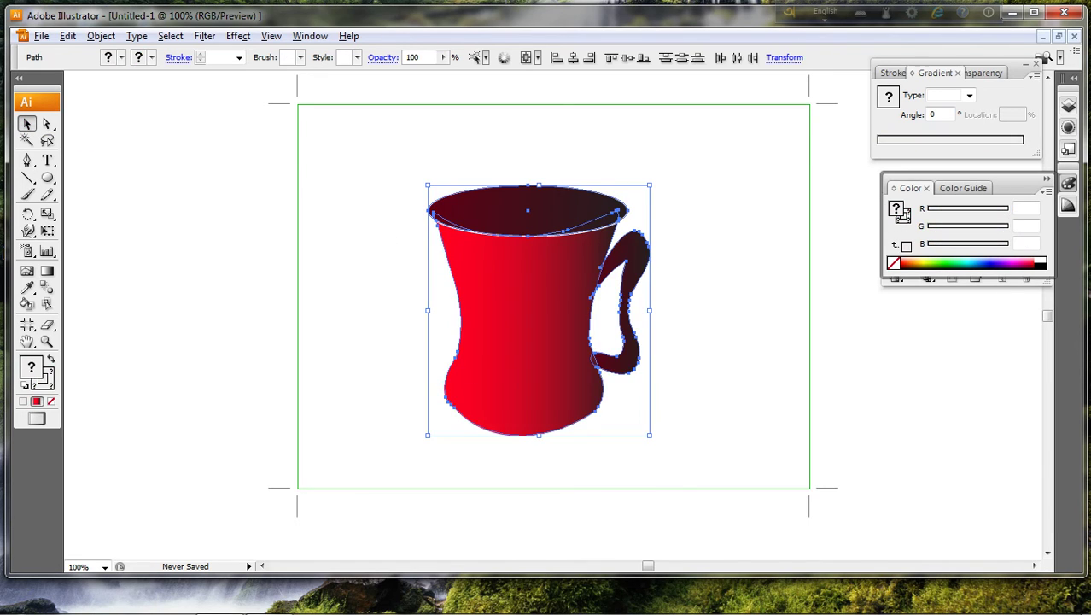
right_click(514, 291)
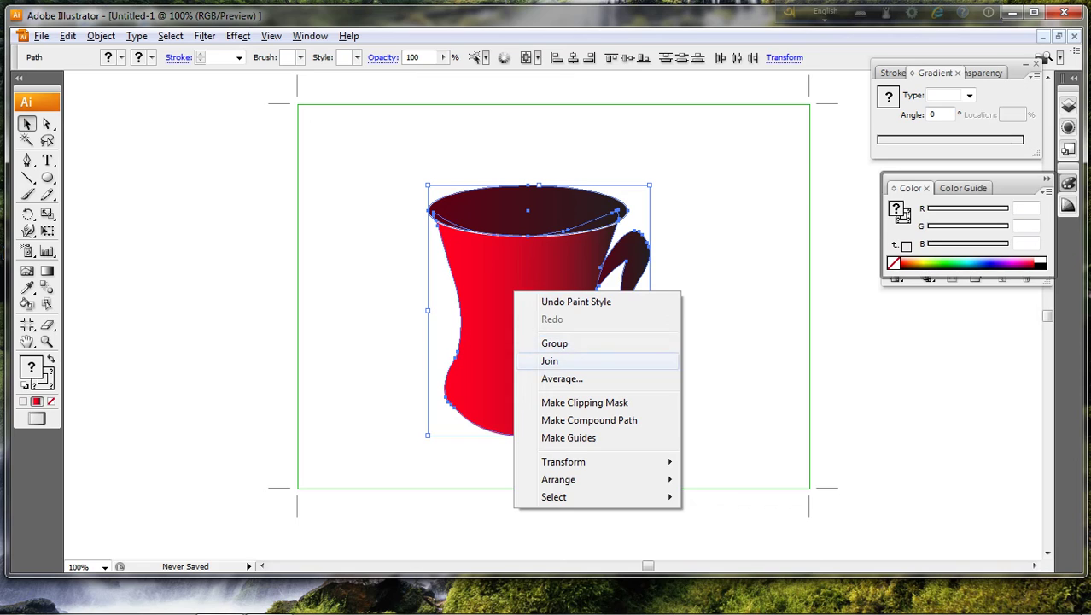
click(554, 343)
key(ctrl+shift+a)
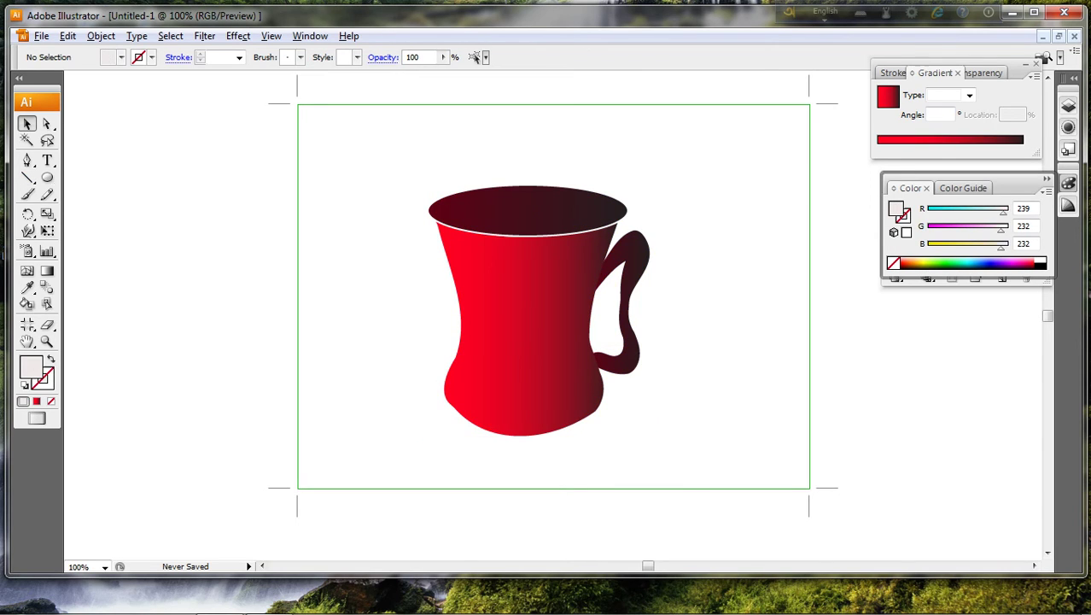
key(backslash)
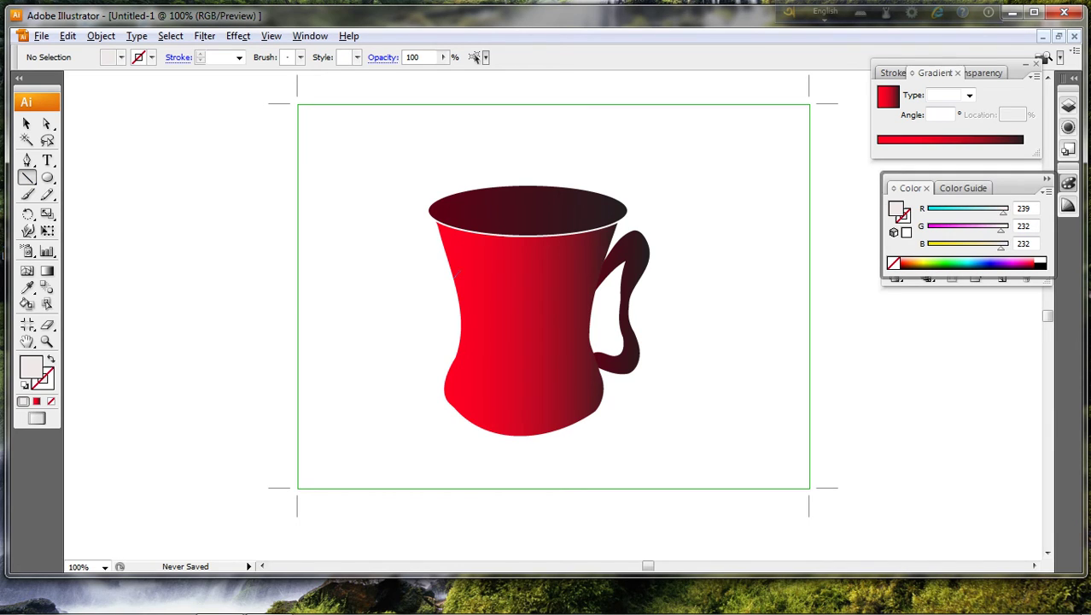
Step: Draw a short diagonal stripe on the cup's upper left with a white 1 pt stroke
drag(458, 273, 486, 238)
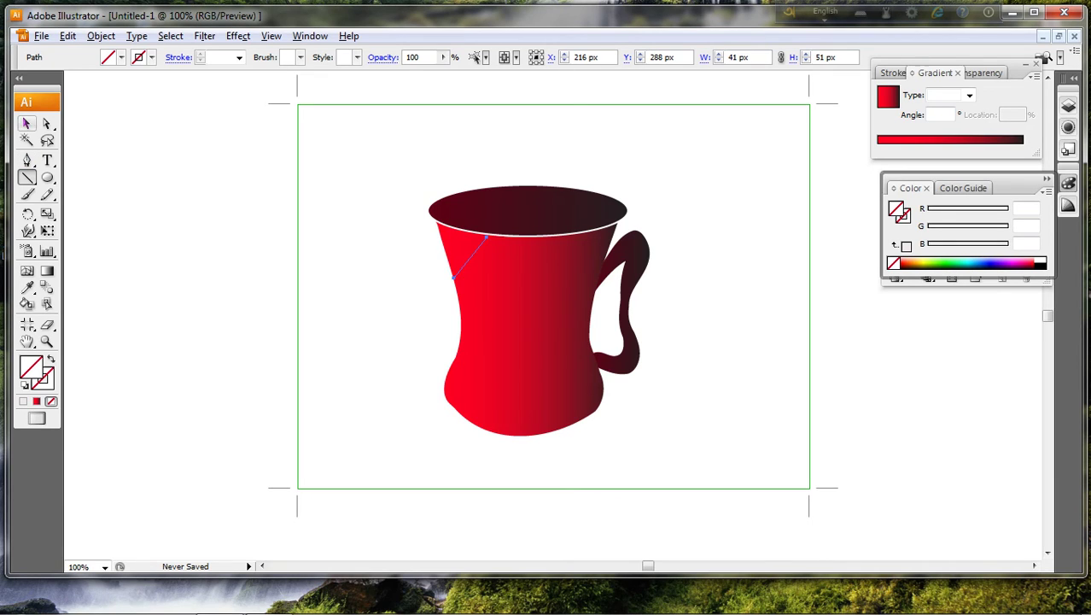
click(27, 125)
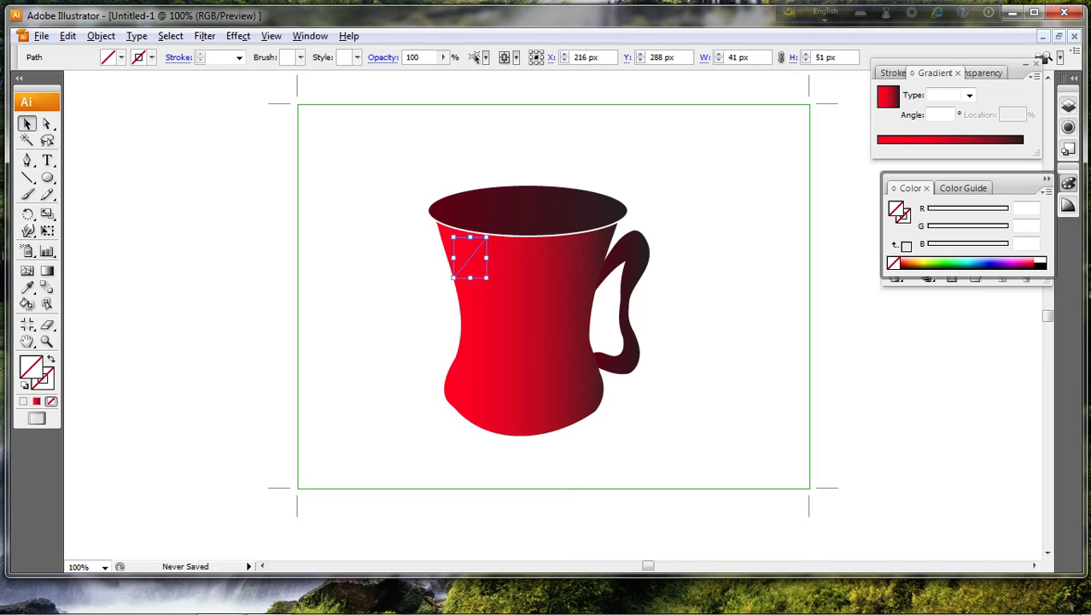
click(121, 57)
click(27, 72)
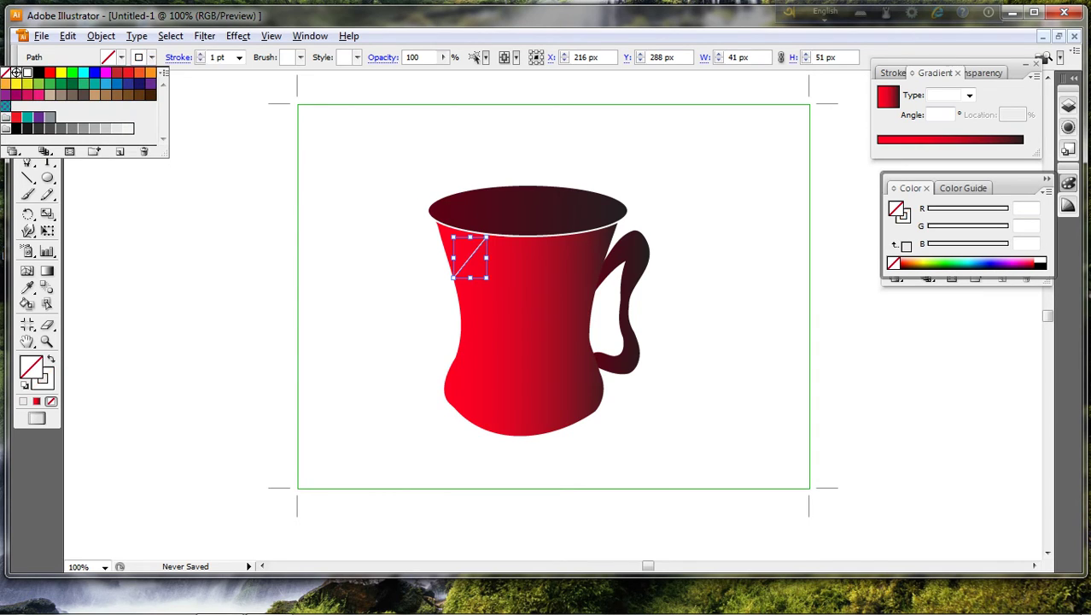
key(Escape)
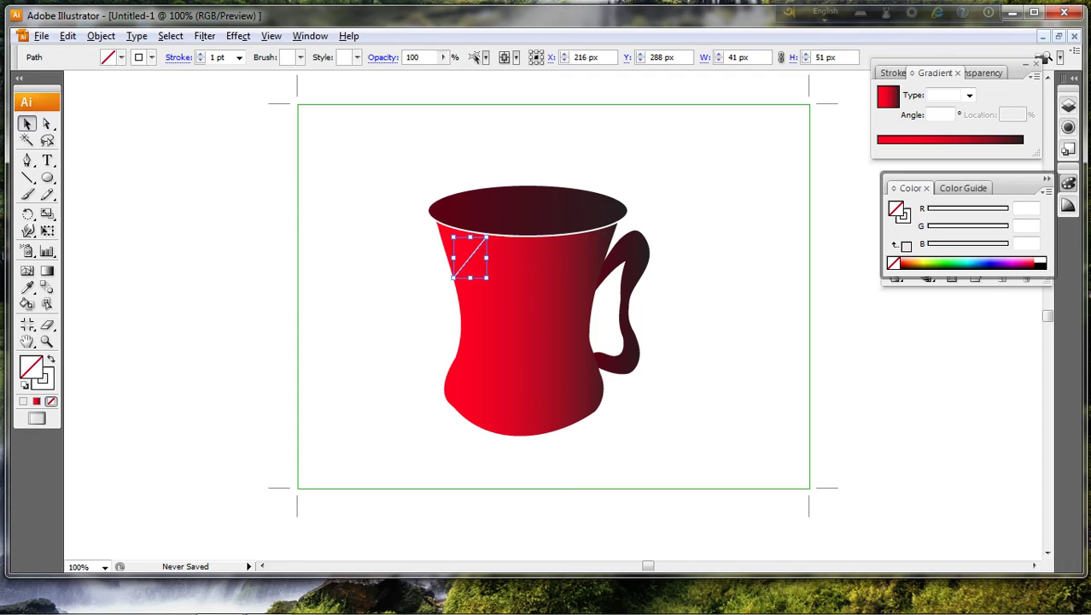
key(ctrl+shift+a)
key(backslash)
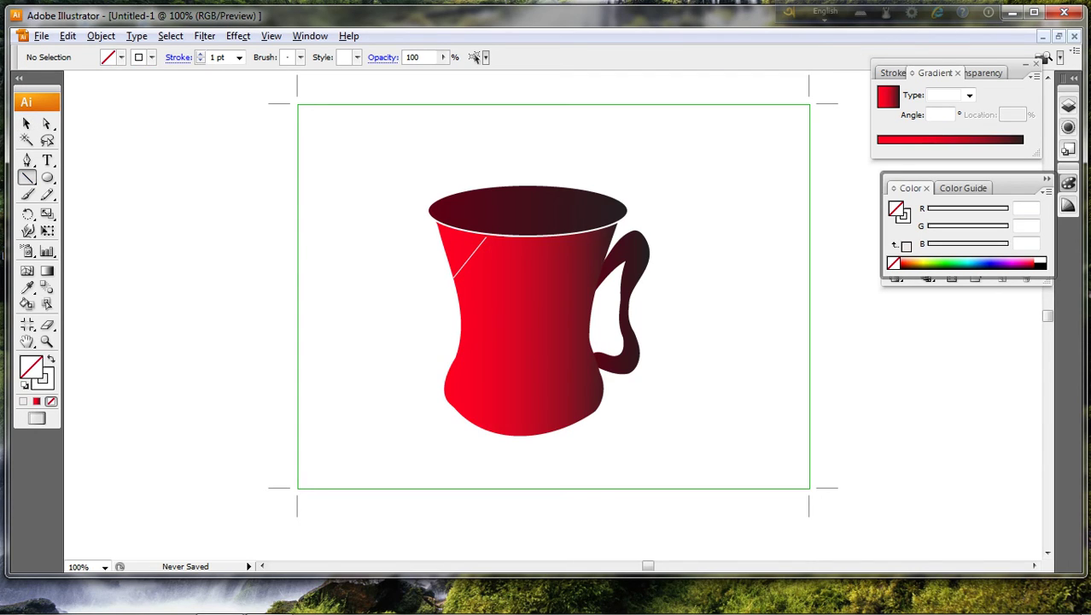
Step: Draw six more parallel diagonal white stripes across the mug body, then deselect
drag(461, 317, 521, 245)
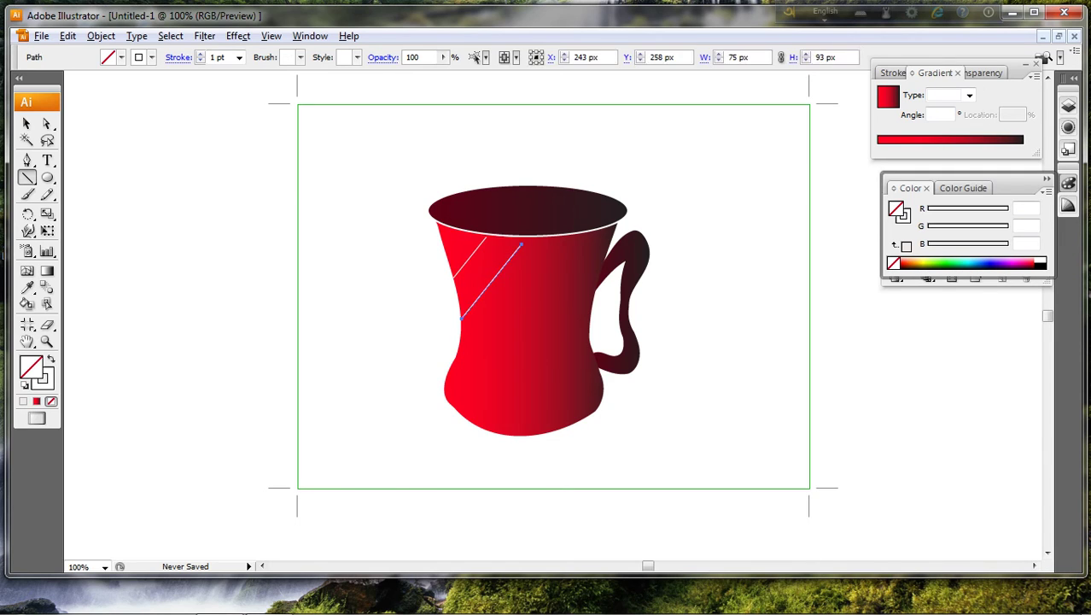
drag(452, 368, 579, 243)
drag(579, 243, 579, 232)
mouse_move(467, 409)
mouse_down()
mouse_move(613, 229)
mouse_move(608, 242)
mouse_up()
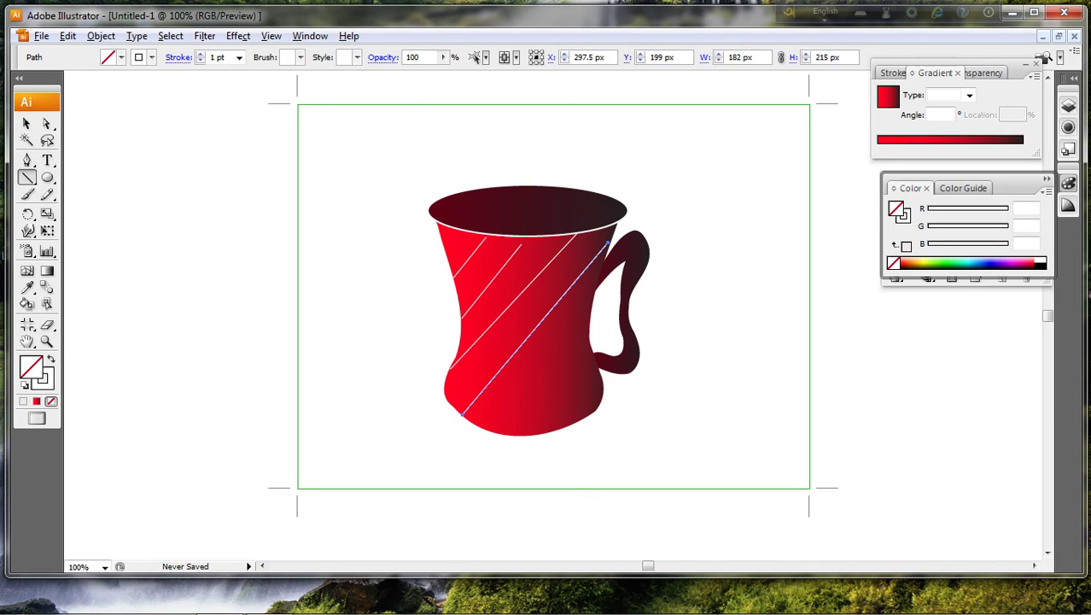
drag(500, 433, 589, 311)
drag(551, 432, 595, 355)
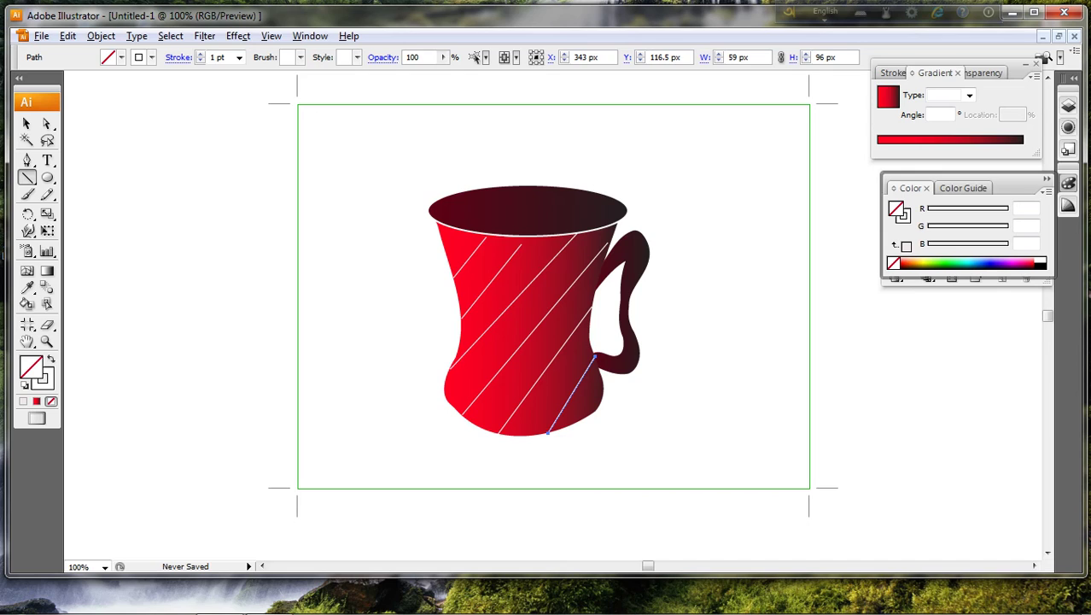
key(v)
key(ctrl+shift+a)
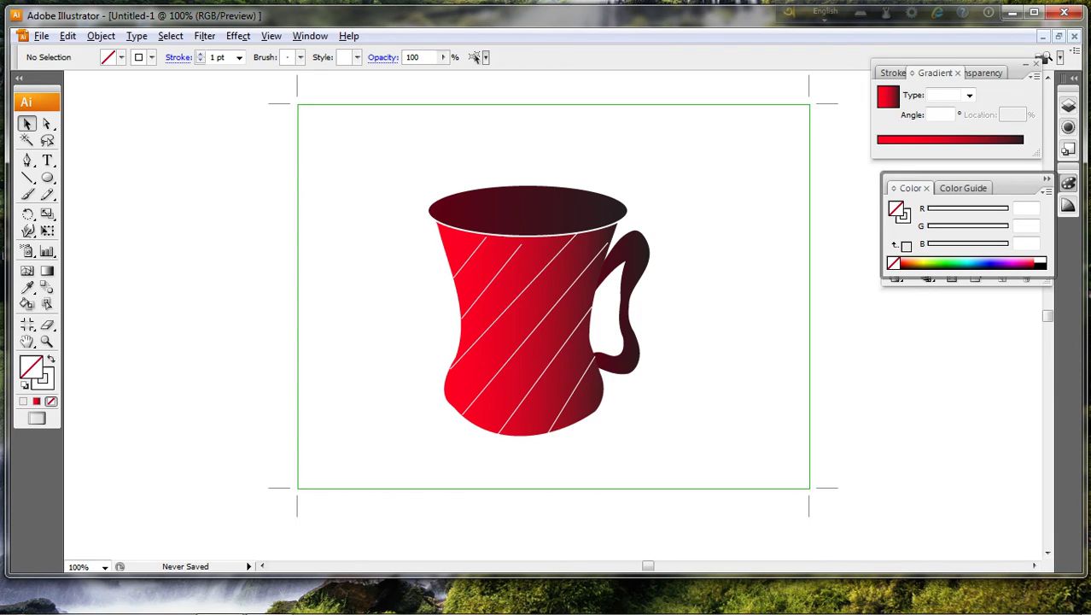
Step: Stretch the longest white stripe by its top-right handle until it reaches the rim
click(546, 316)
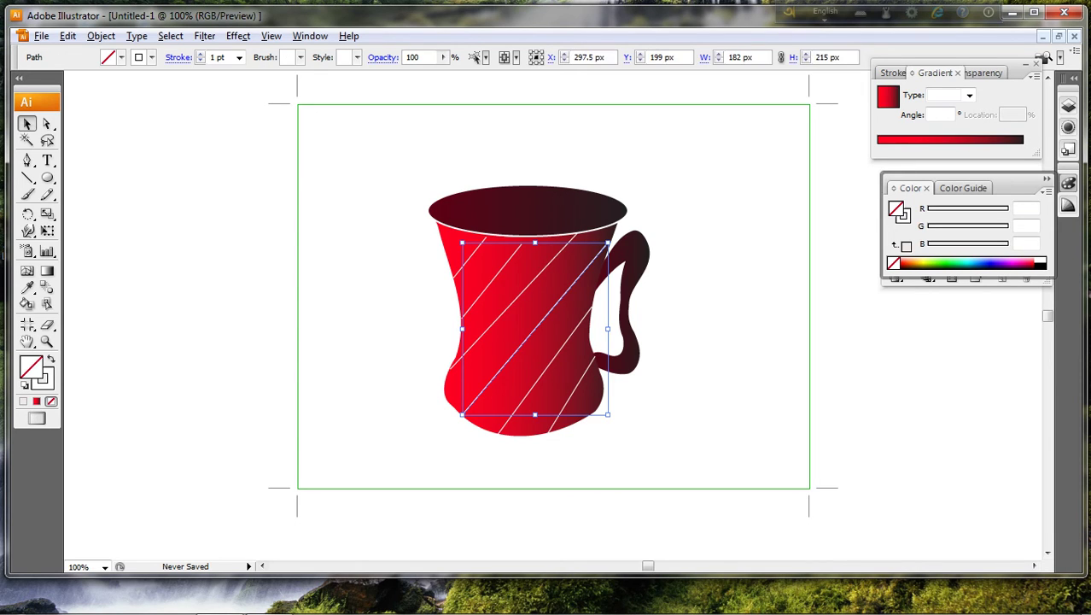
drag(608, 243, 618, 227)
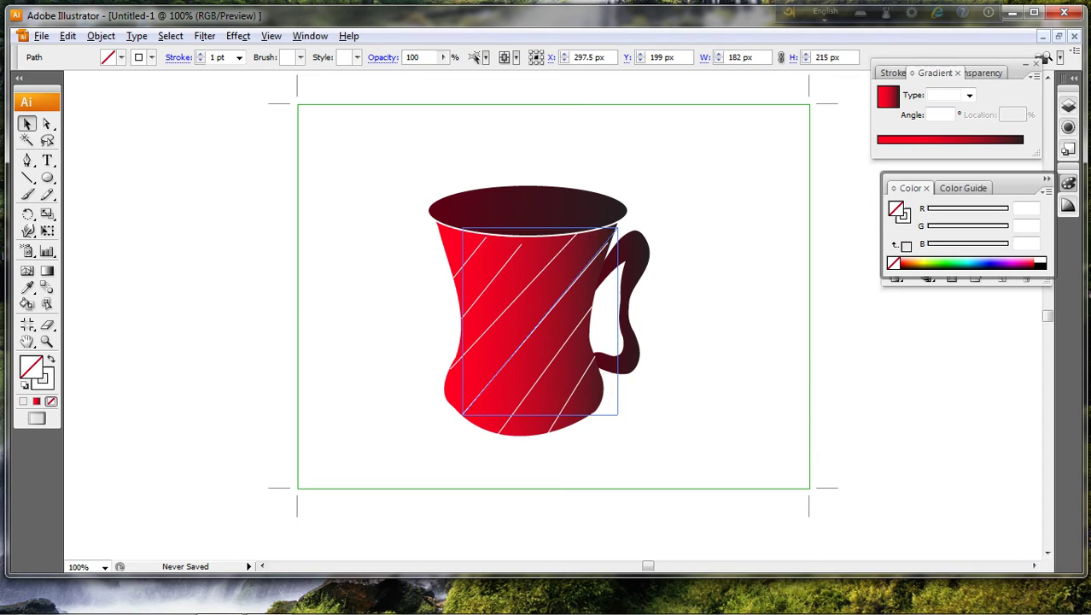
key(ctrl+shift+a)
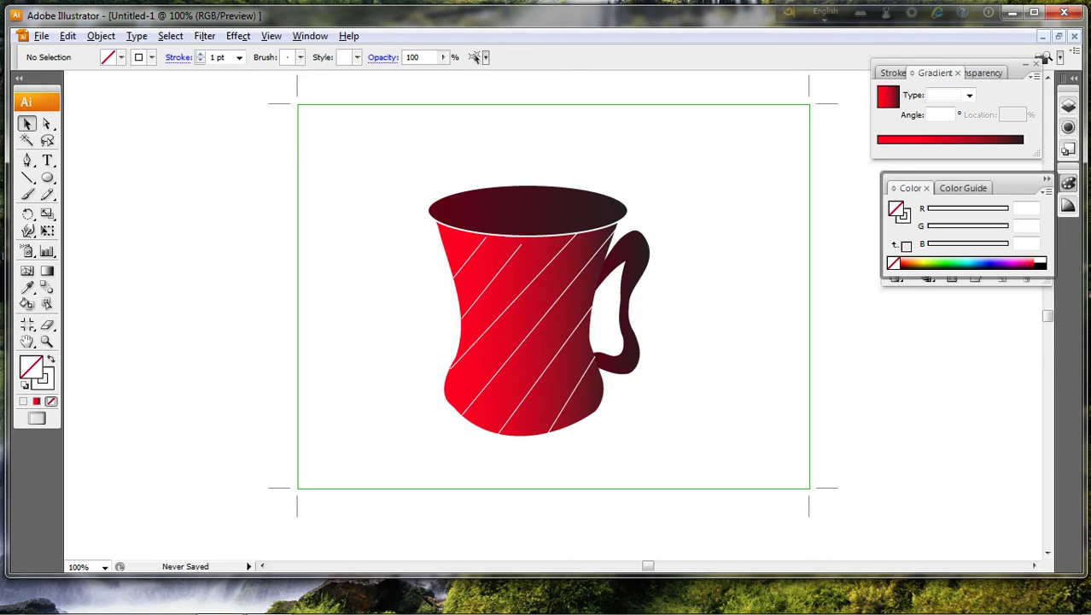
Step: Draw a trial ellipse above the mug, then discard it
key(l)
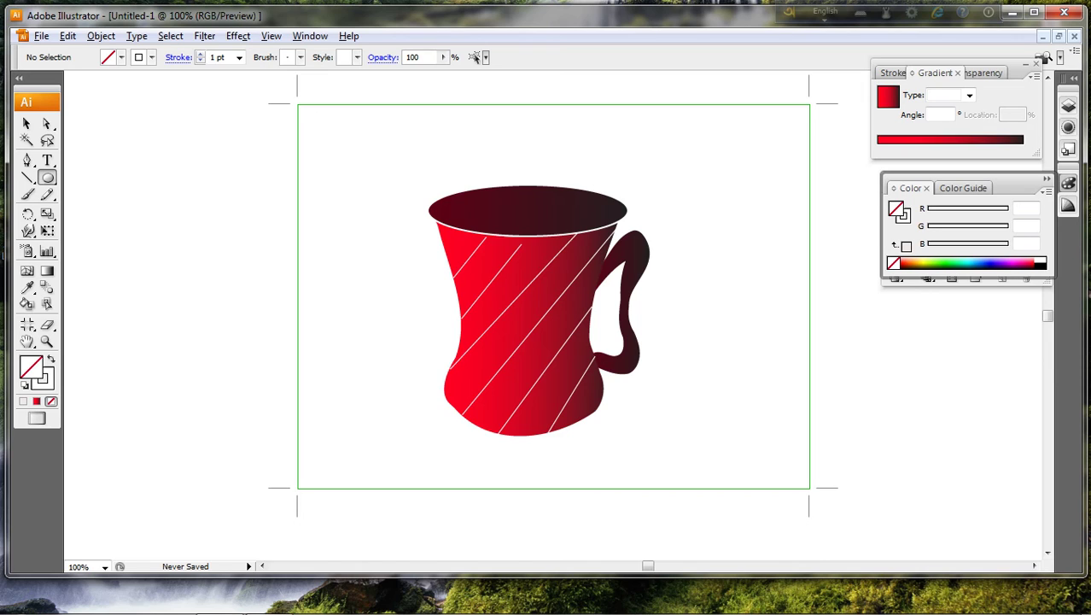
drag(338, 147, 470, 173)
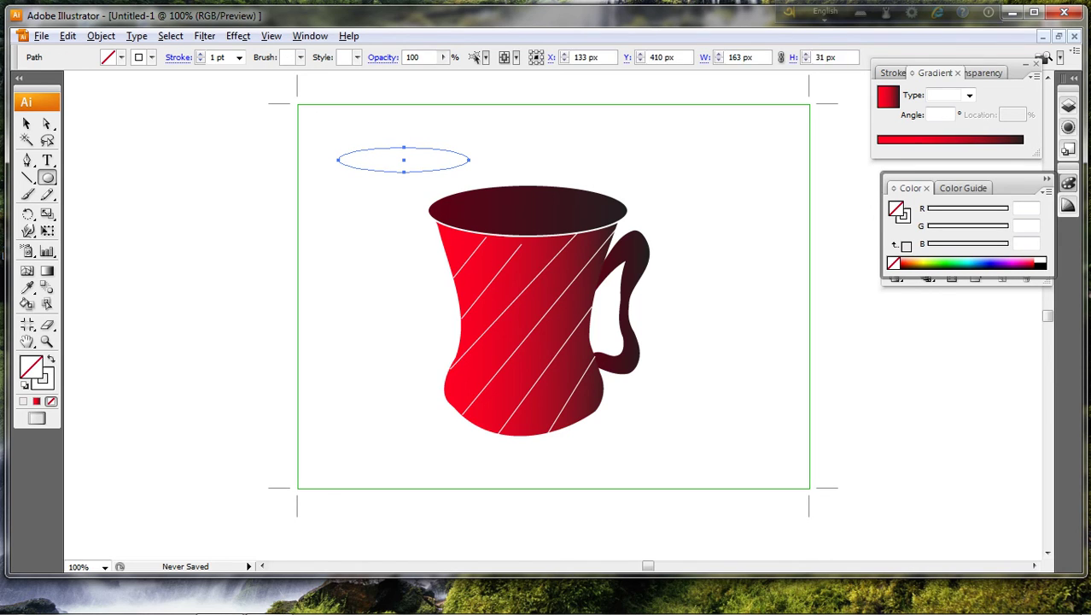
key(v)
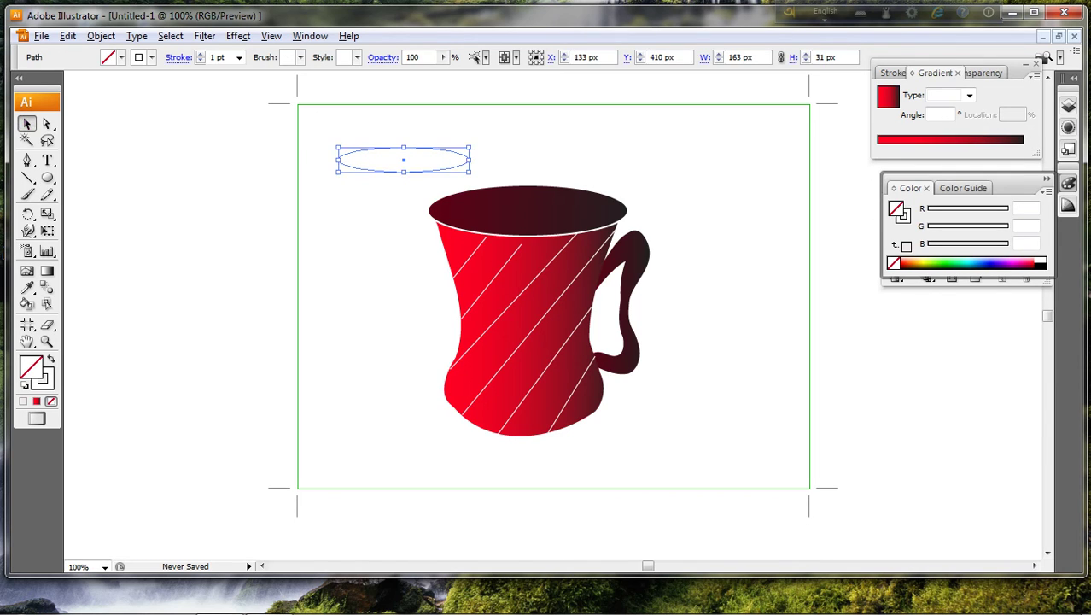
drag(389, 158, 548, 208)
mouse_move(371, 160)
mouse_down()
mouse_move(474, 184)
mouse_move(483, 198)
mouse_up()
key(ctrl+shift+a)
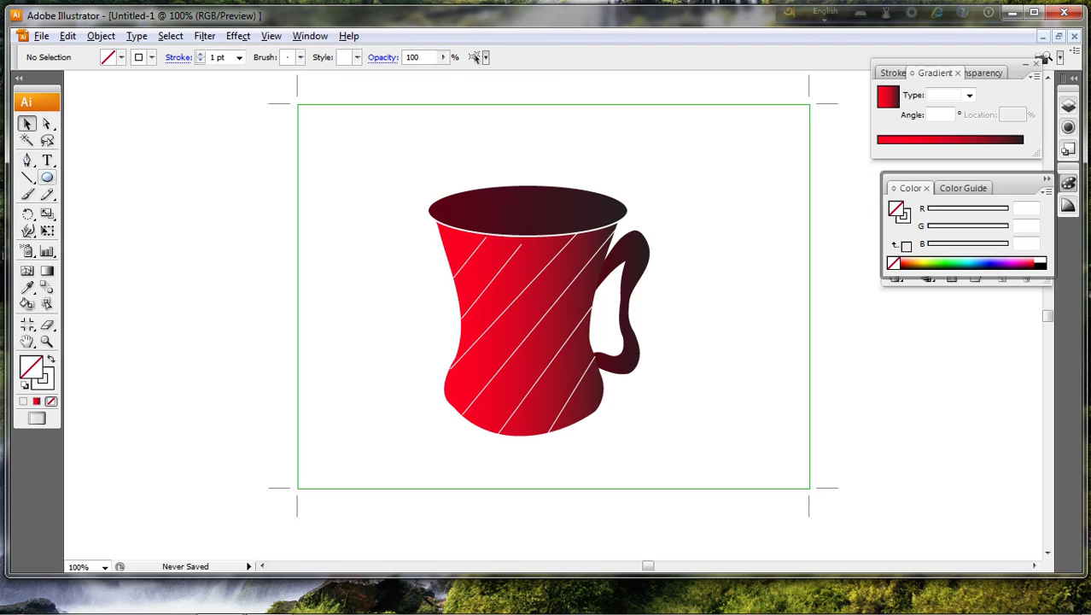
Step: Set the fill colour to near-white F4F2F2
click(47, 178)
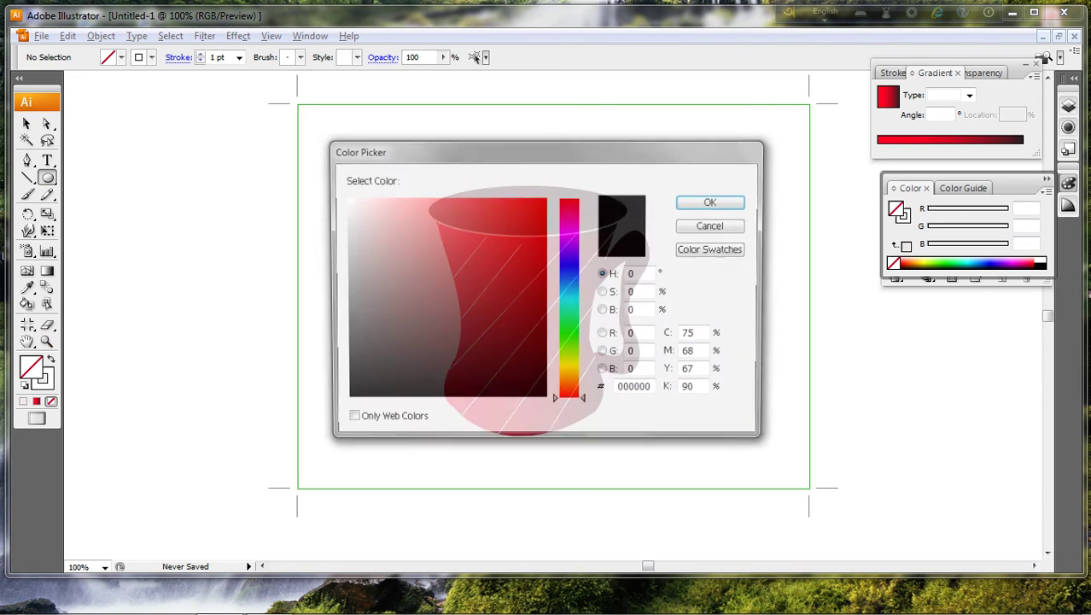
text(f4f2f2)
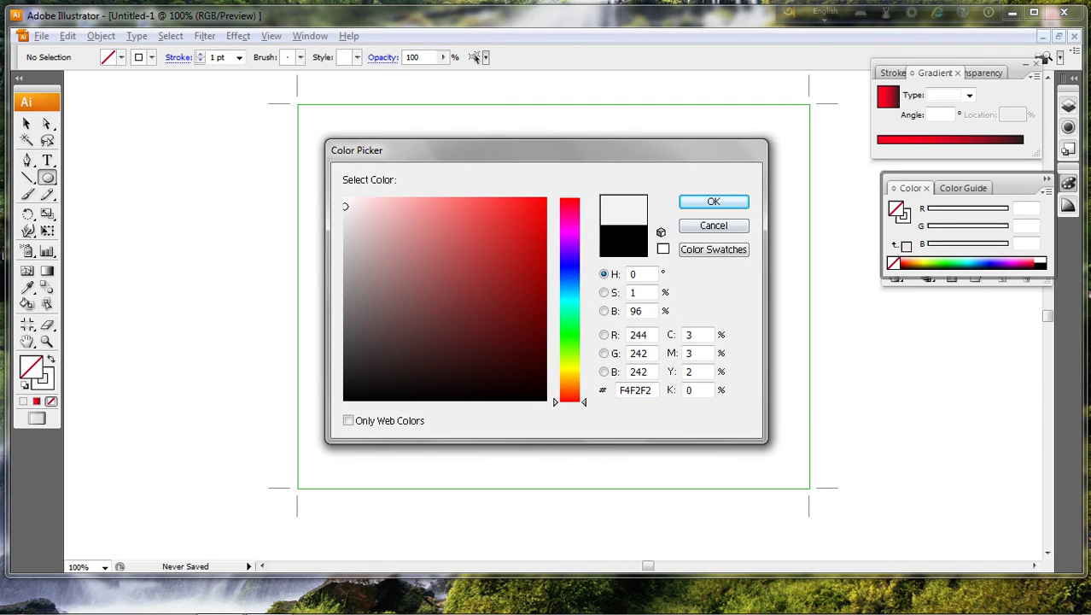
key(Return)
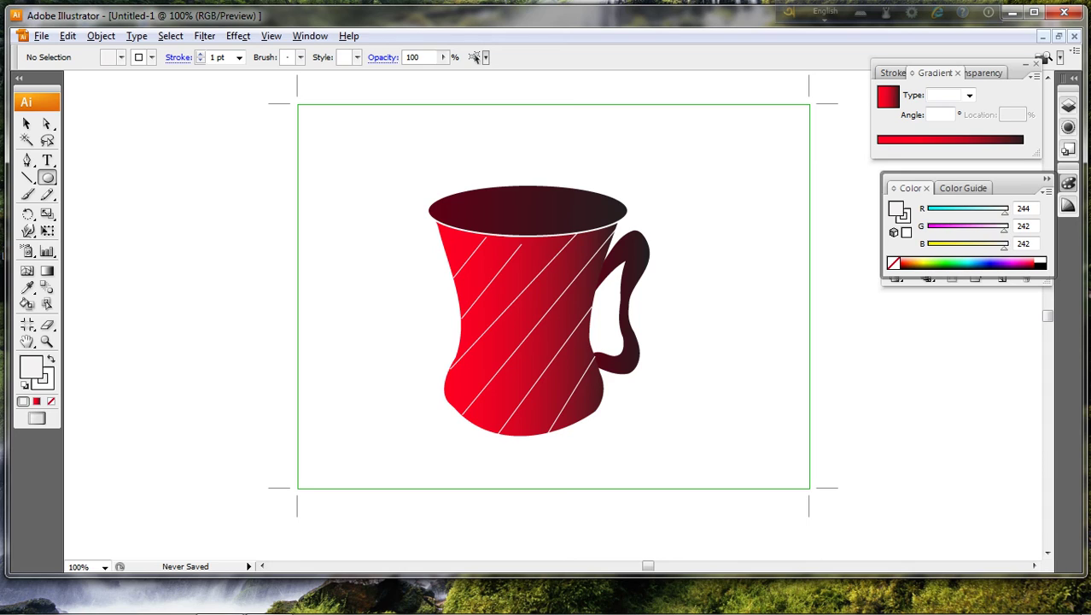
Step: Draw a near-white ellipse inside the rim and apply a 12 px Gaussian Blur
drag(461, 202, 598, 223)
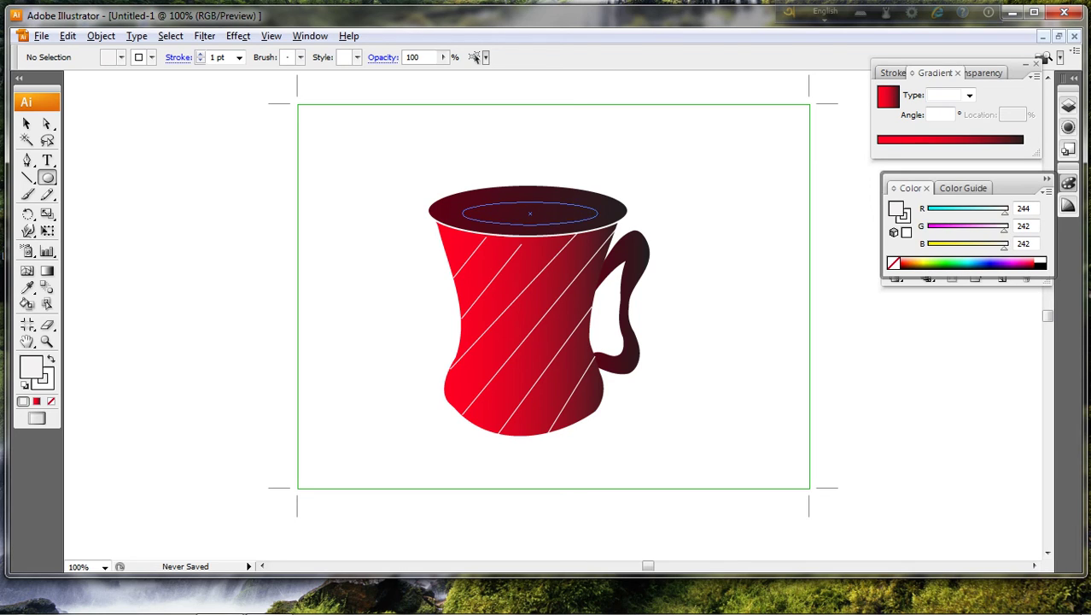
click(26, 124)
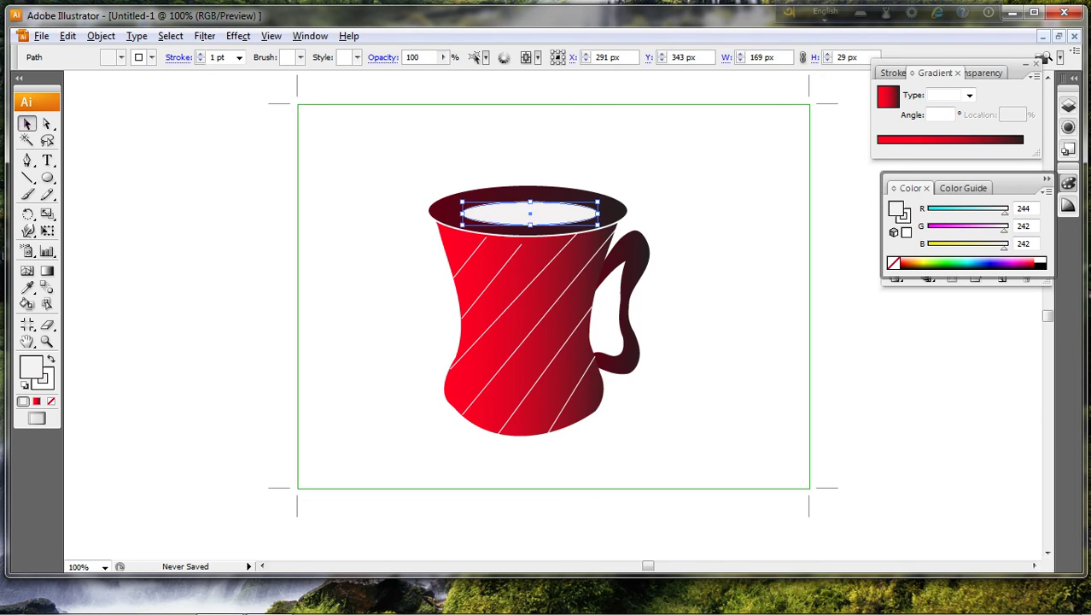
click(239, 36)
mouse_move(255, 290)
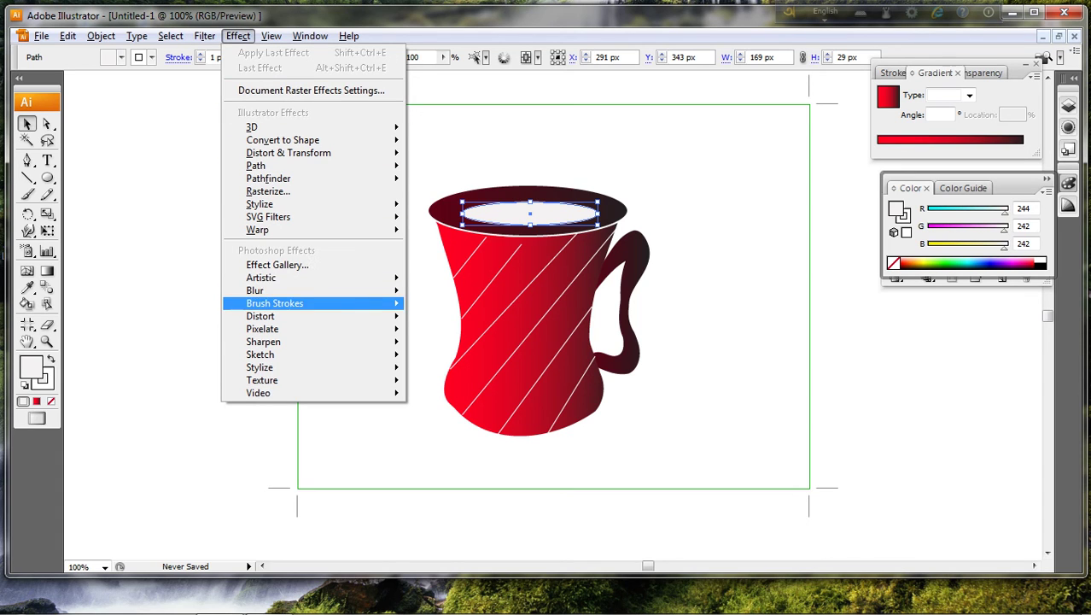
click(457, 293)
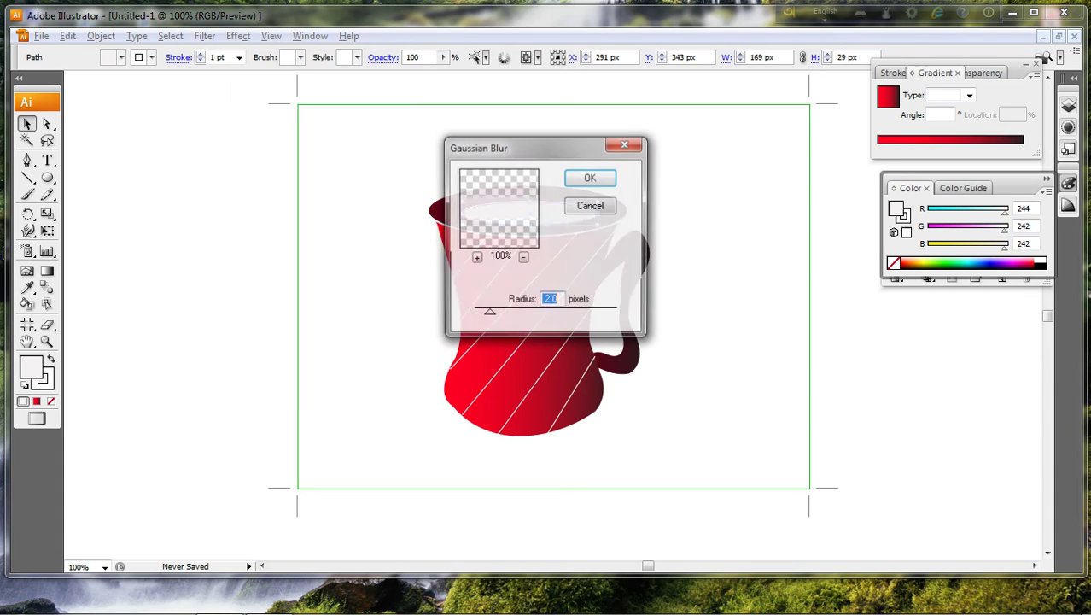
drag(512, 147, 698, 211)
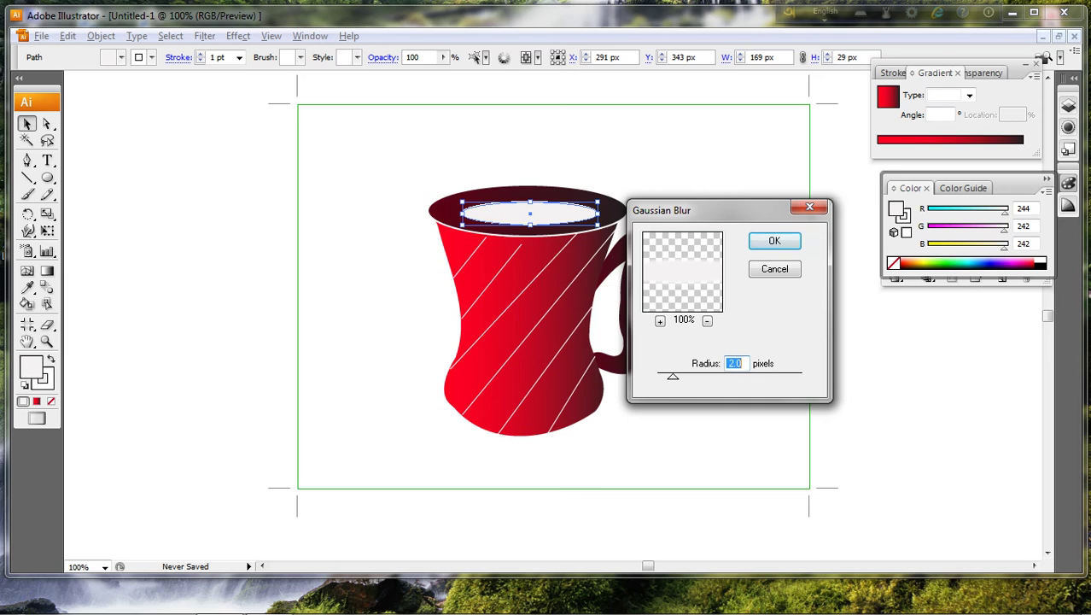
drag(673, 376, 718, 376)
key(Return)
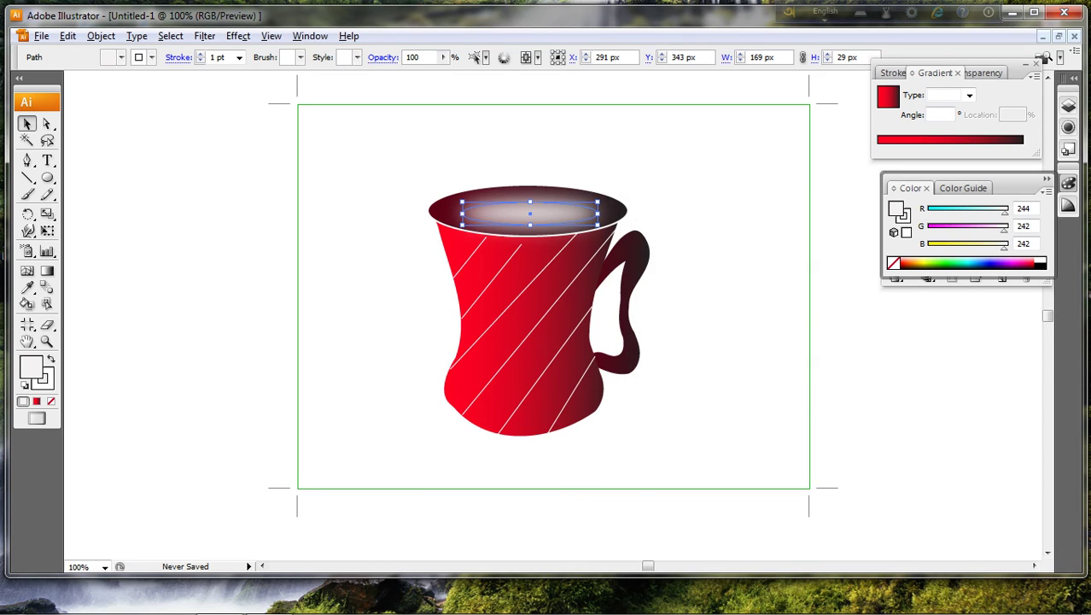
key(ctrl+shift+a)
Step: Shrink and widen the blurred highlight across the rim, then nudge it slightly lower
click(530, 214)
mouse_move(597, 203)
mouse_down()
mouse_move(532, 218)
mouse_move(529, 208)
mouse_move(596, 207)
mouse_up()
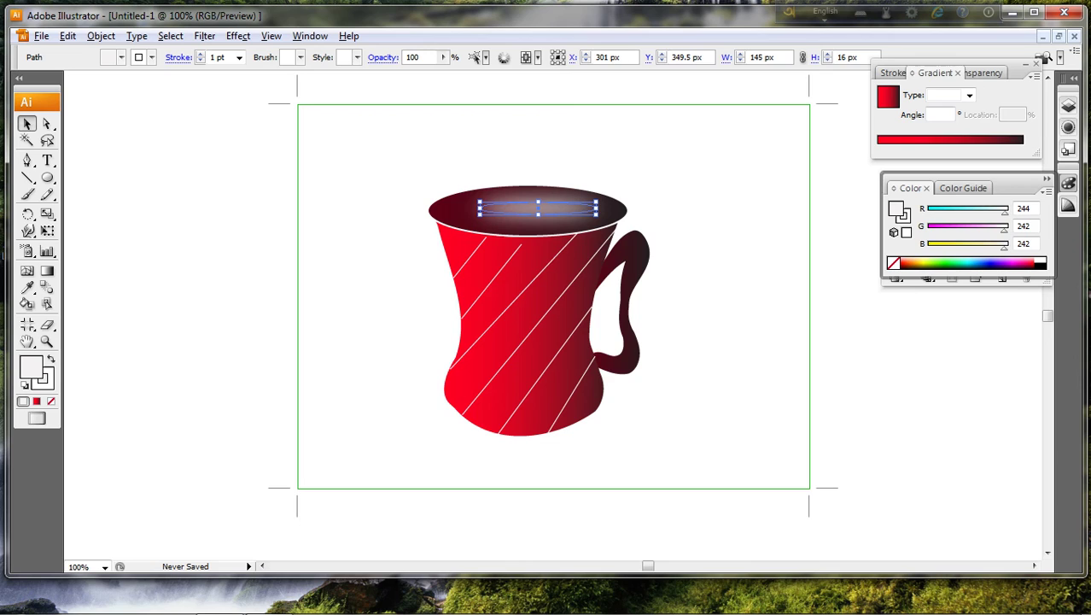
drag(472, 208, 459, 208)
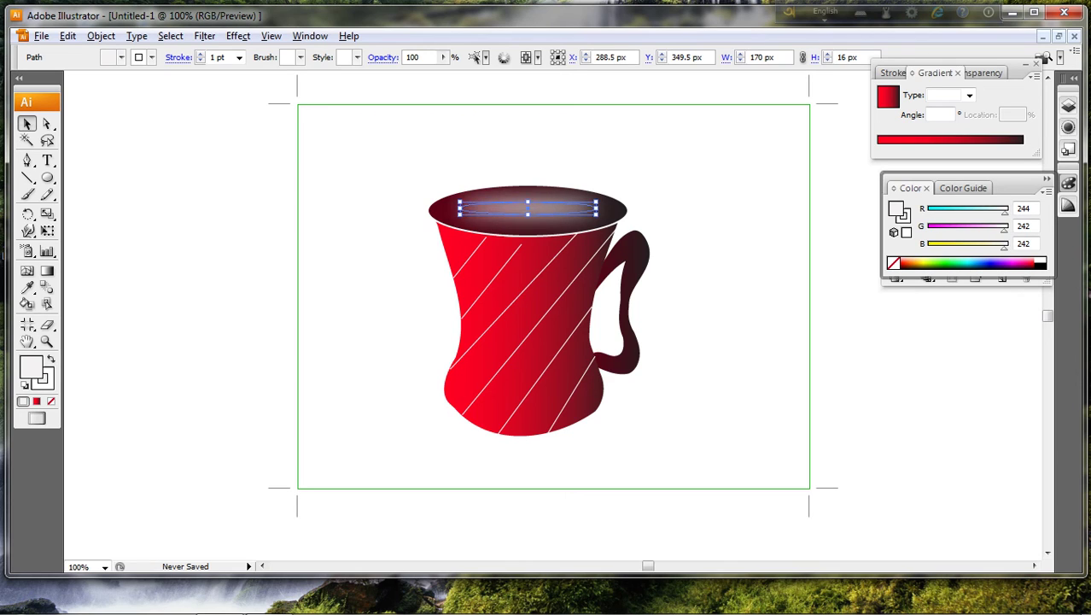
key(Down)
key(Down)
key(Down)
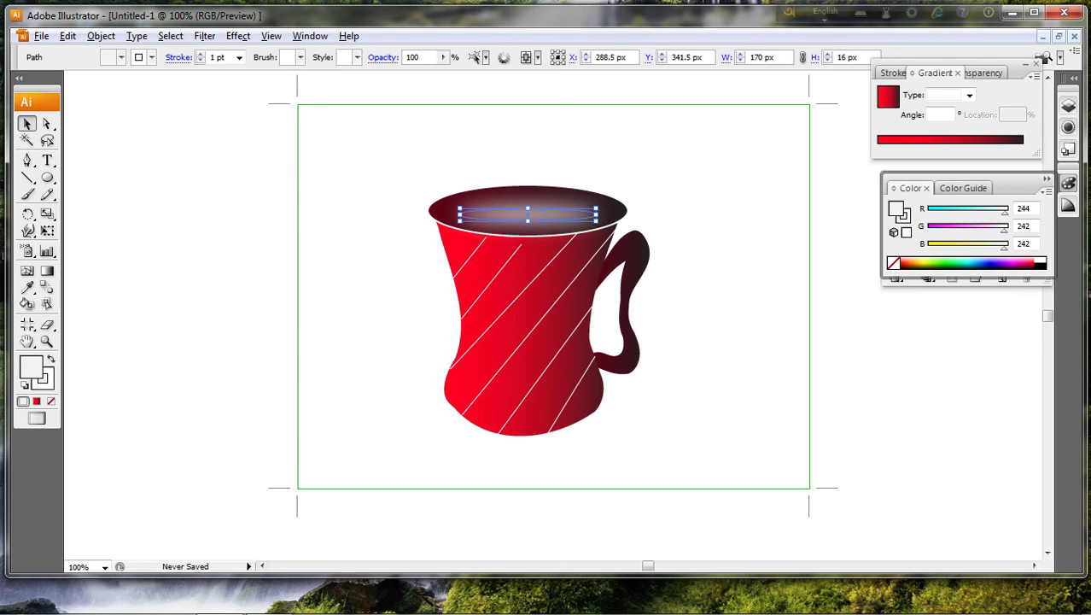
key(ctrl+shift+a)
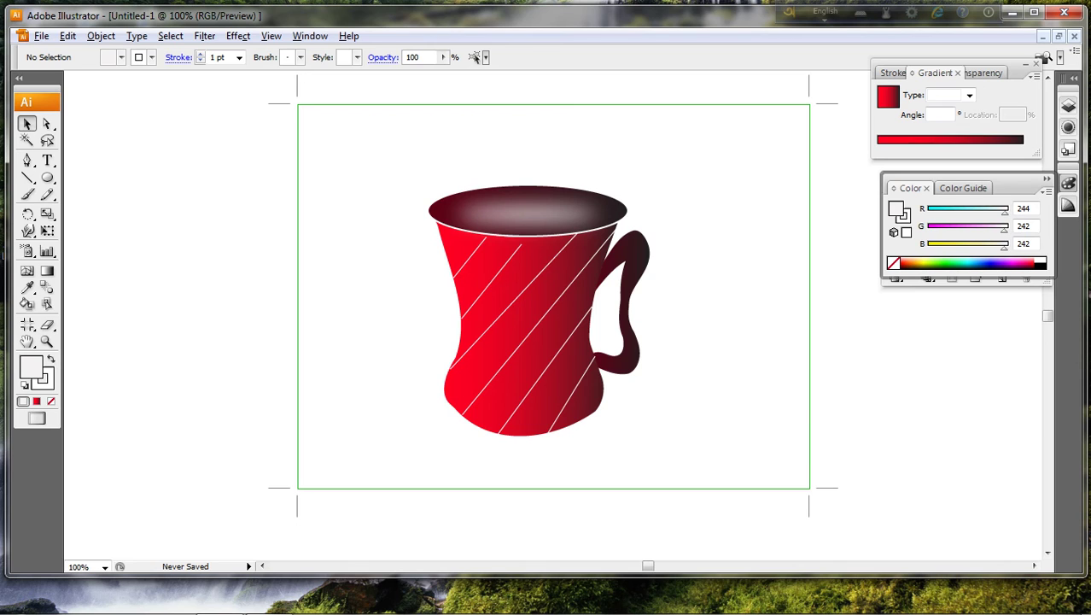
Step: Add a second, stronger Gaussian Blur of about 41 px to the rim highlight
click(527, 214)
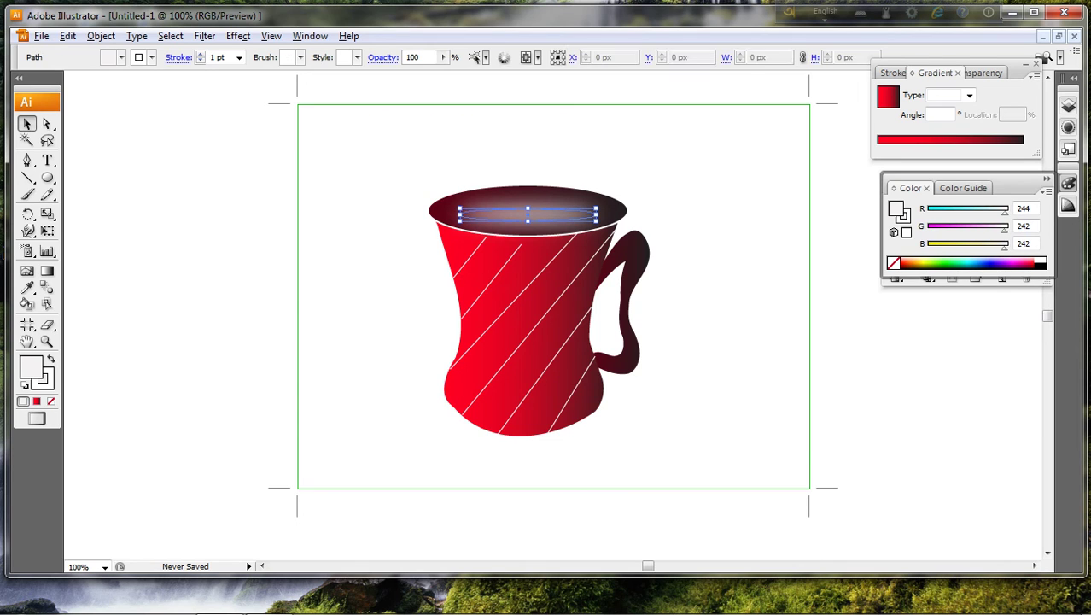
click(239, 36)
mouse_move(255, 290)
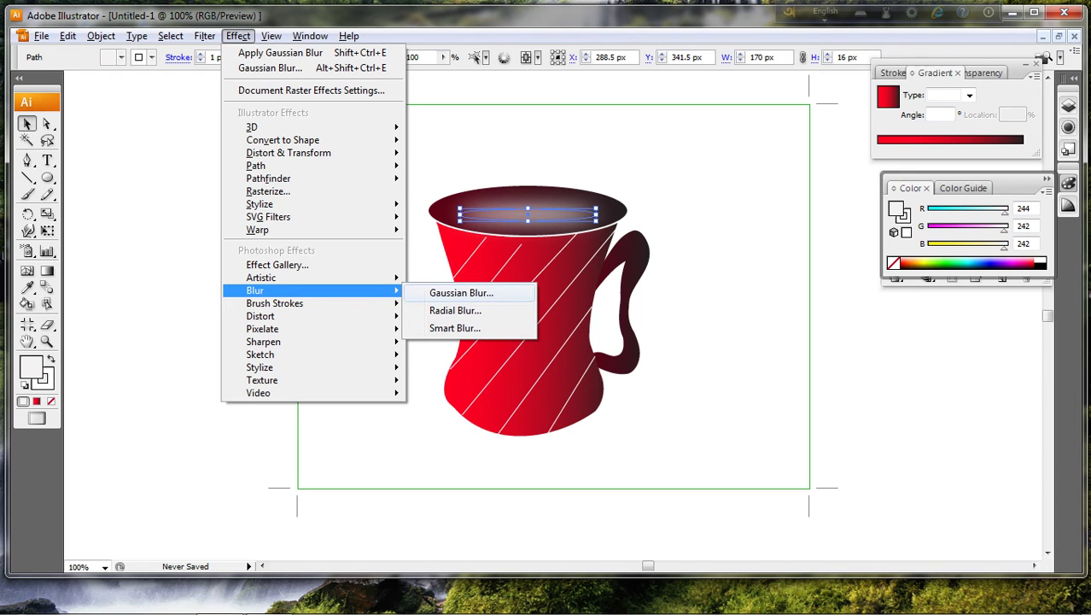
click(461, 292)
key(Return)
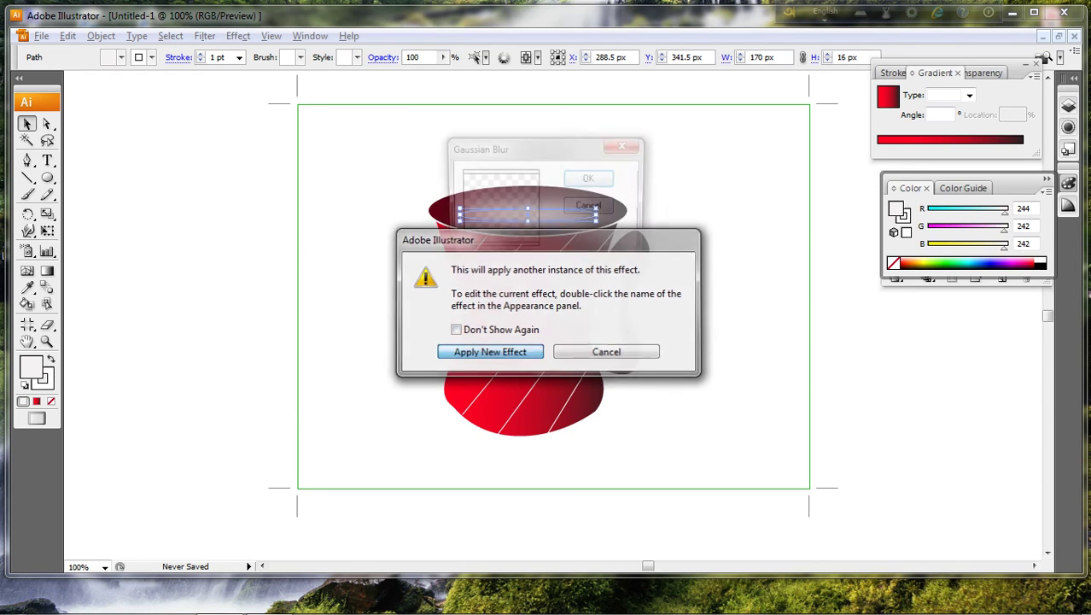
drag(513, 146, 772, 210)
drag(795, 376, 818, 376)
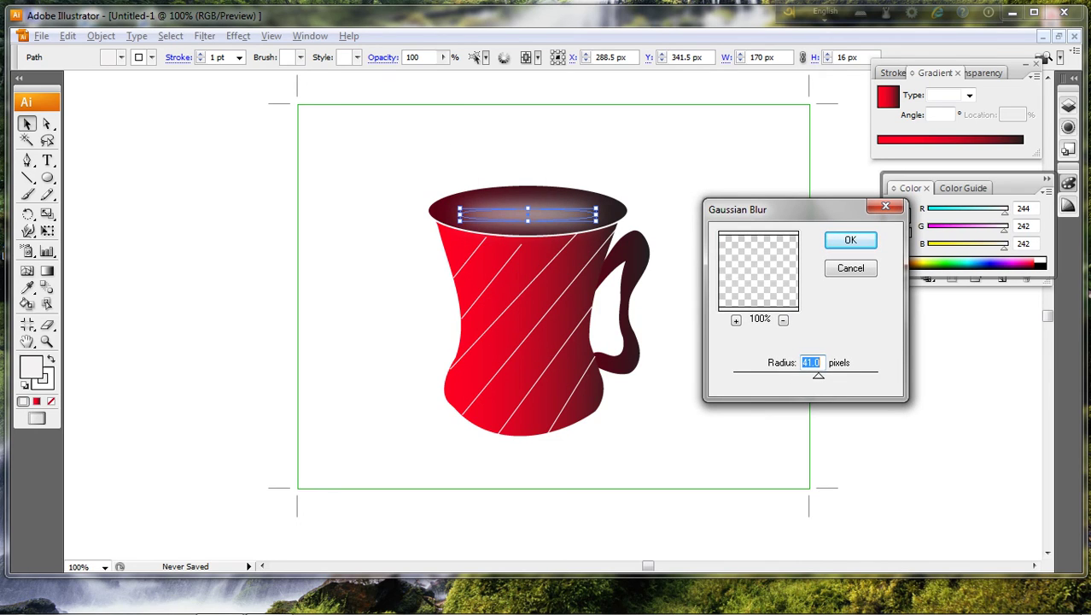
click(851, 240)
key(ctrl+shift+a)
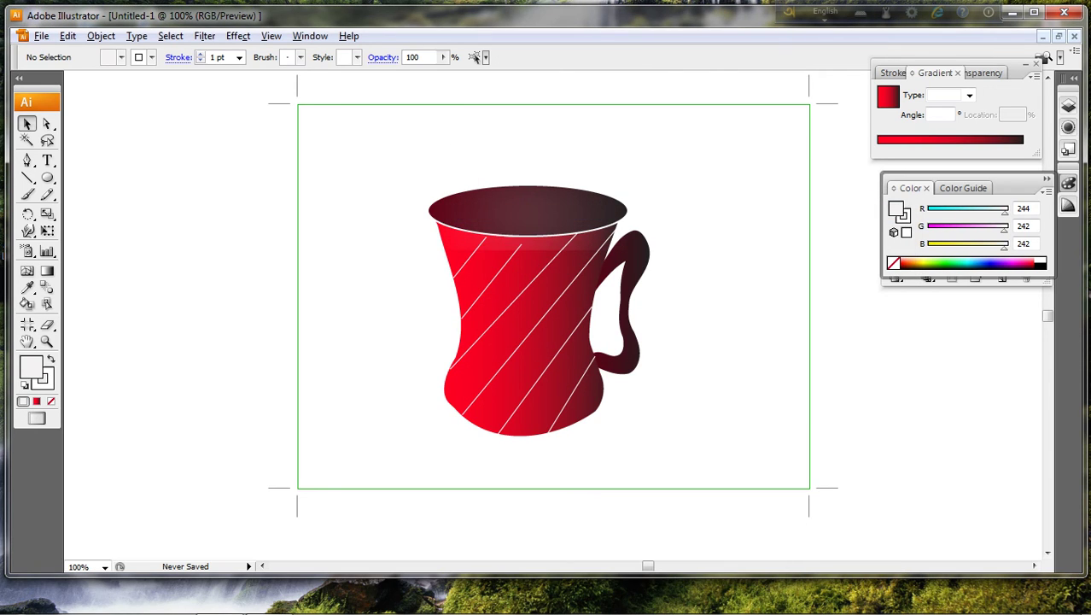
Step: Select and deselect the blurred highlight to check it, then reselect it
click(527, 213)
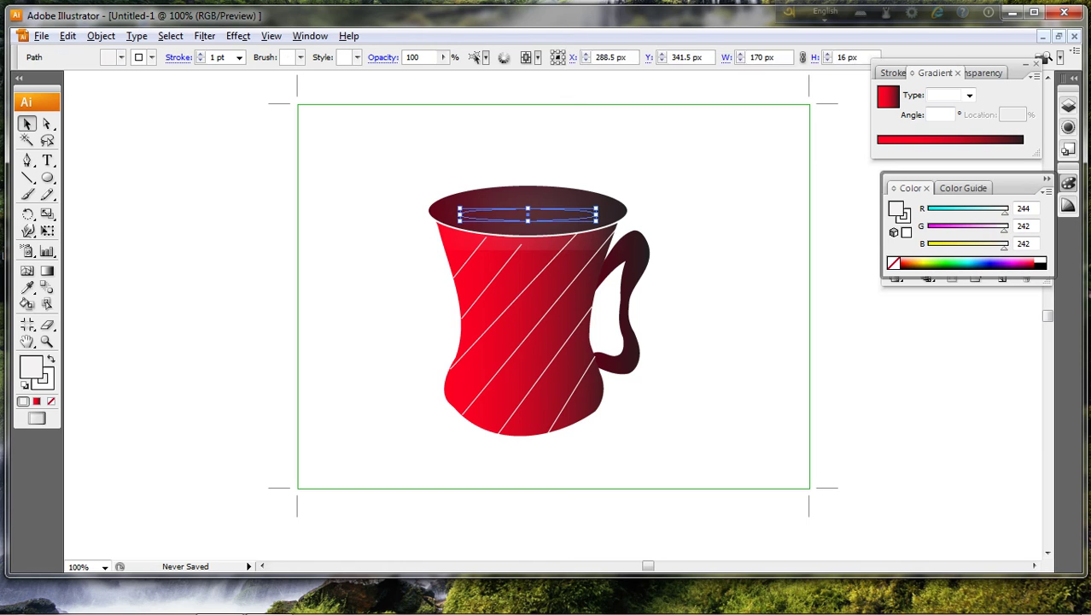
key(ctrl+shift+a)
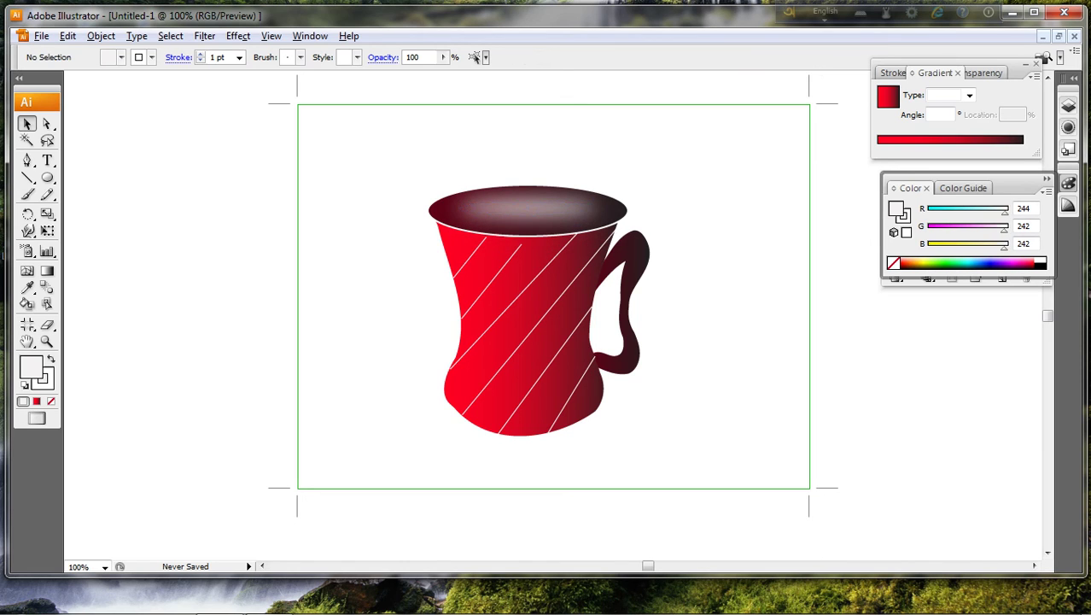
key(ctrl+z)
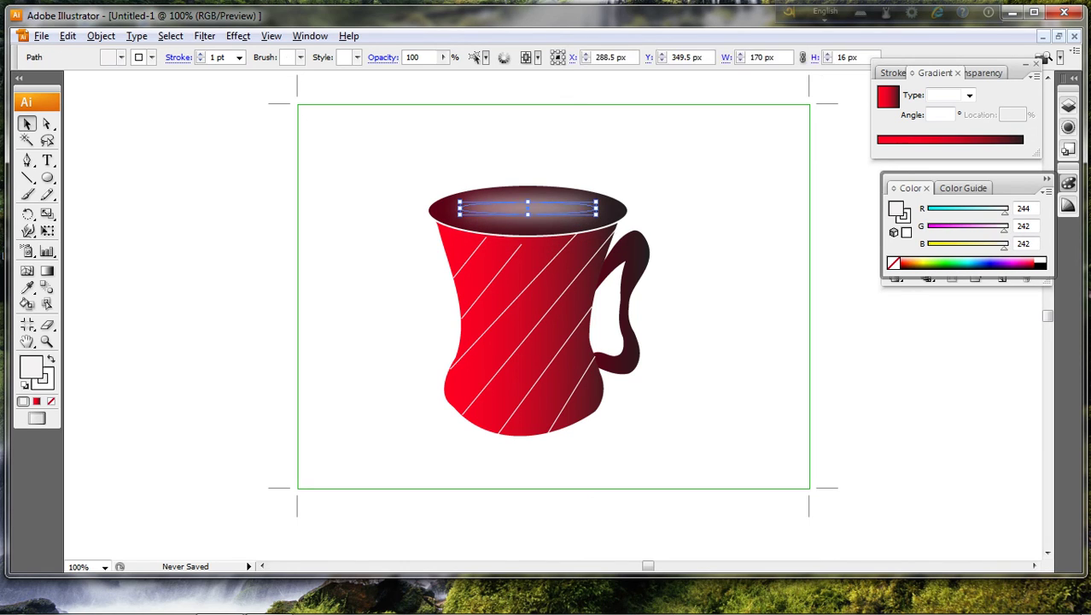
click(982, 73)
Step: Lower the rim highlight's opacity to 53% and check the result
click(1020, 91)
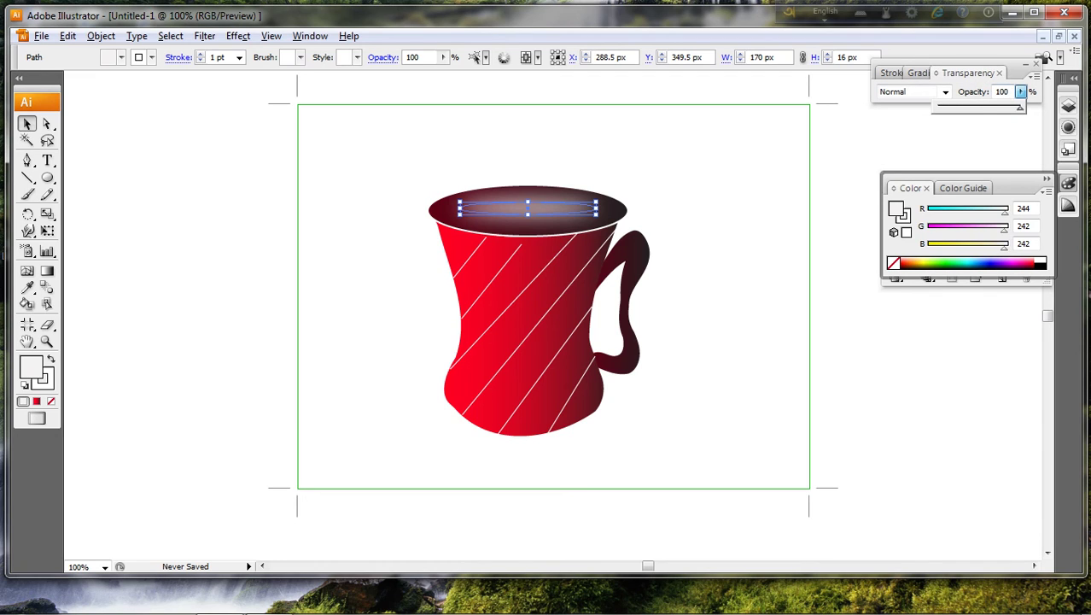
drag(1019, 107, 981, 107)
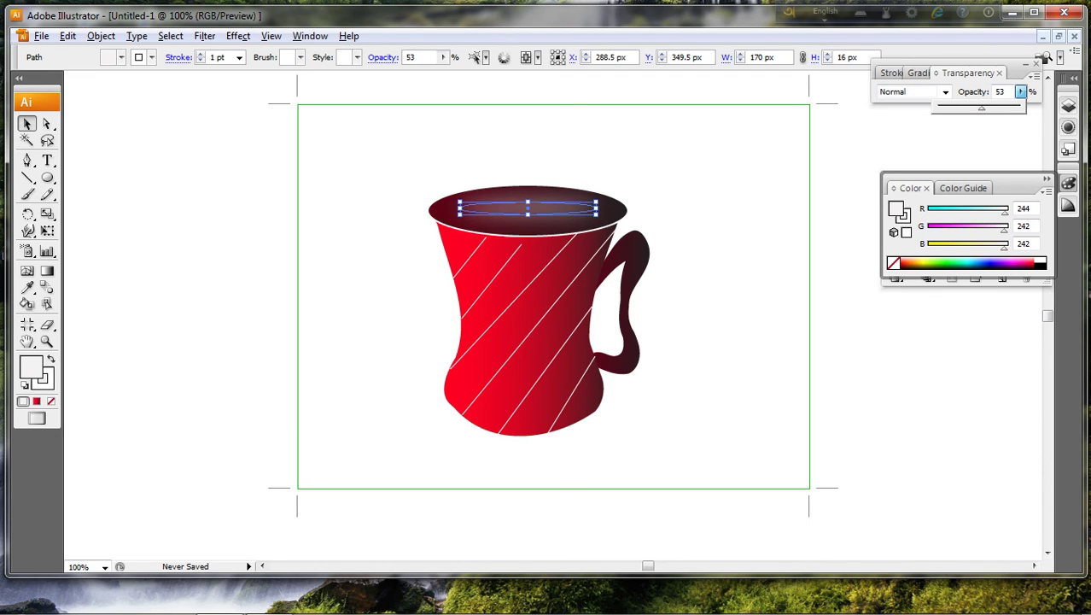
key(ctrl+shift+a)
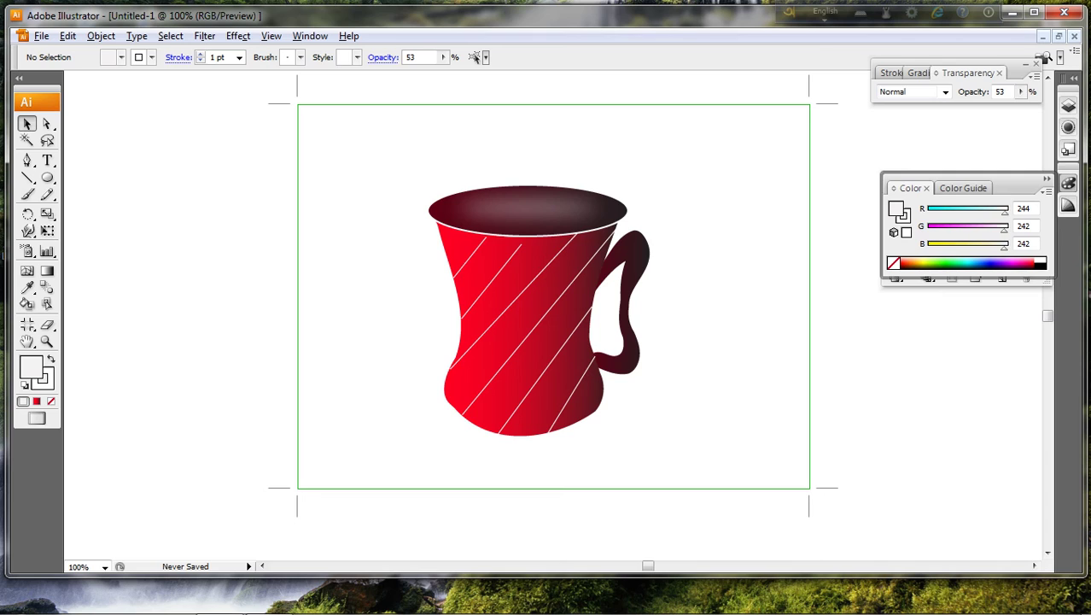
click(527, 210)
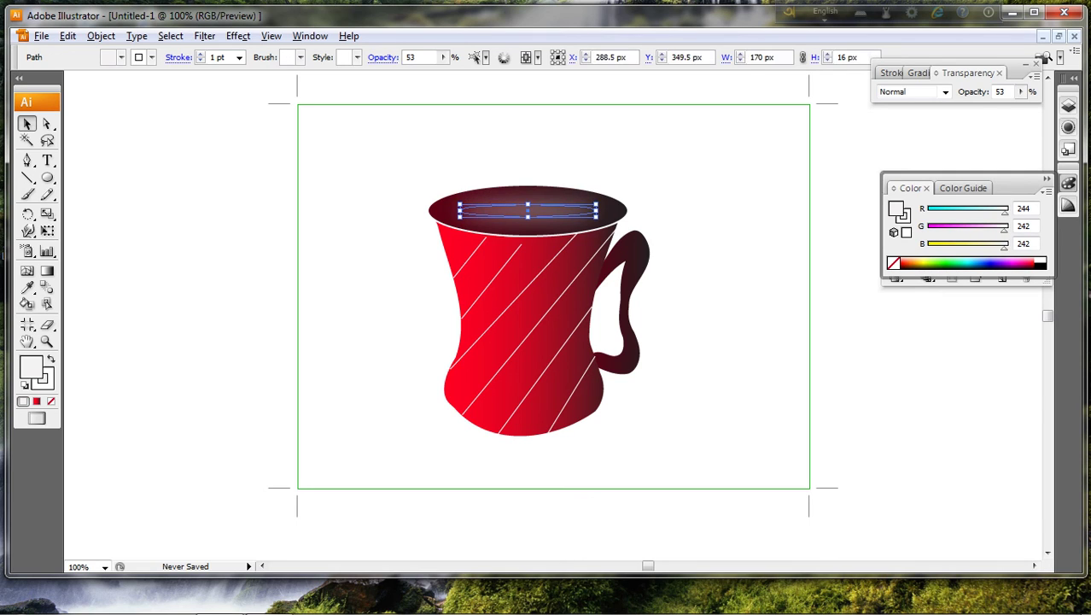
key(ctrl+shift+a)
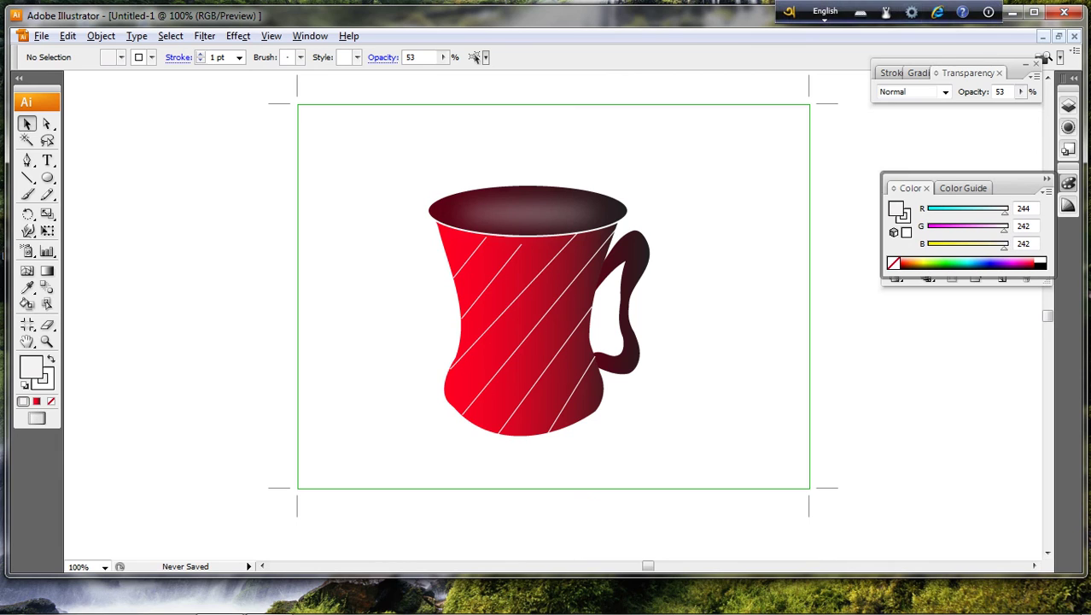
Step: Show the Gradient and Stroke panels, then open the Window menu
click(932, 72)
click(898, 72)
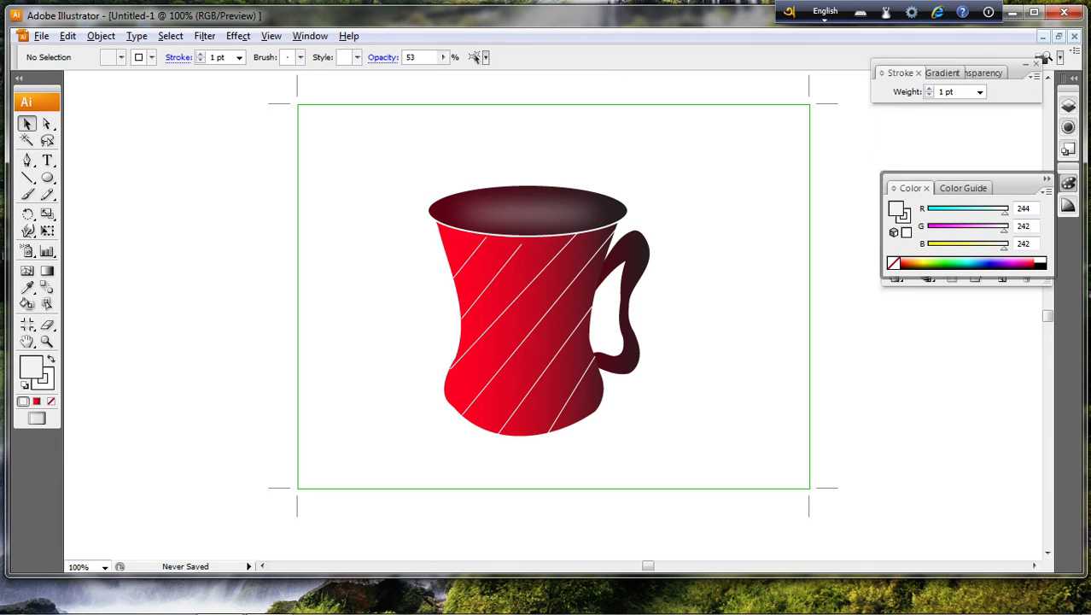
click(310, 36)
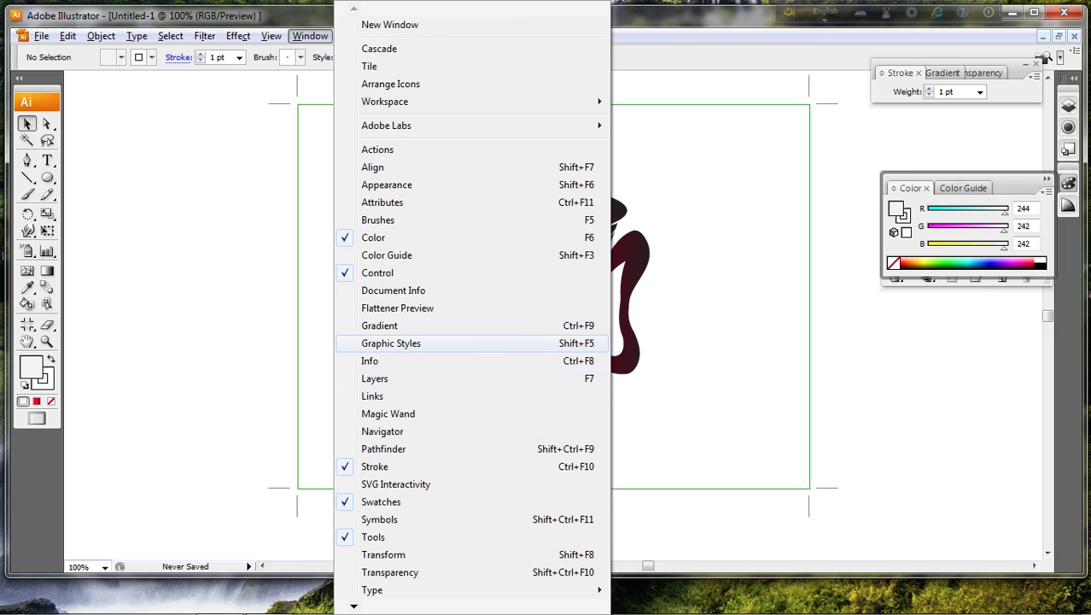
Step: Open the Graphic Styles panel and preview the Artistic and Scribble Effects libraries
click(391, 342)
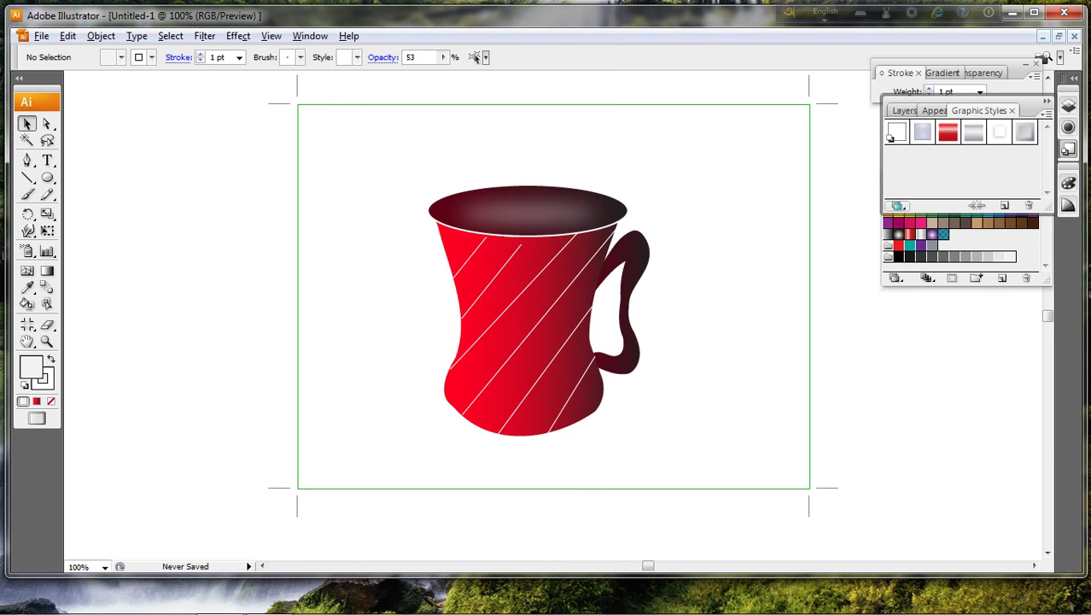
click(898, 206)
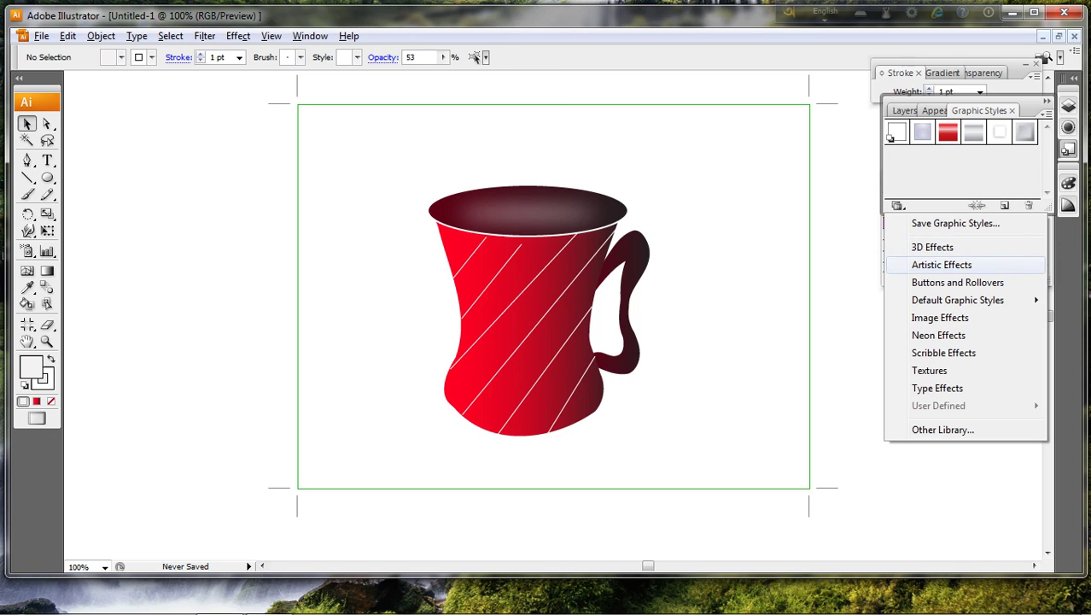
click(942, 264)
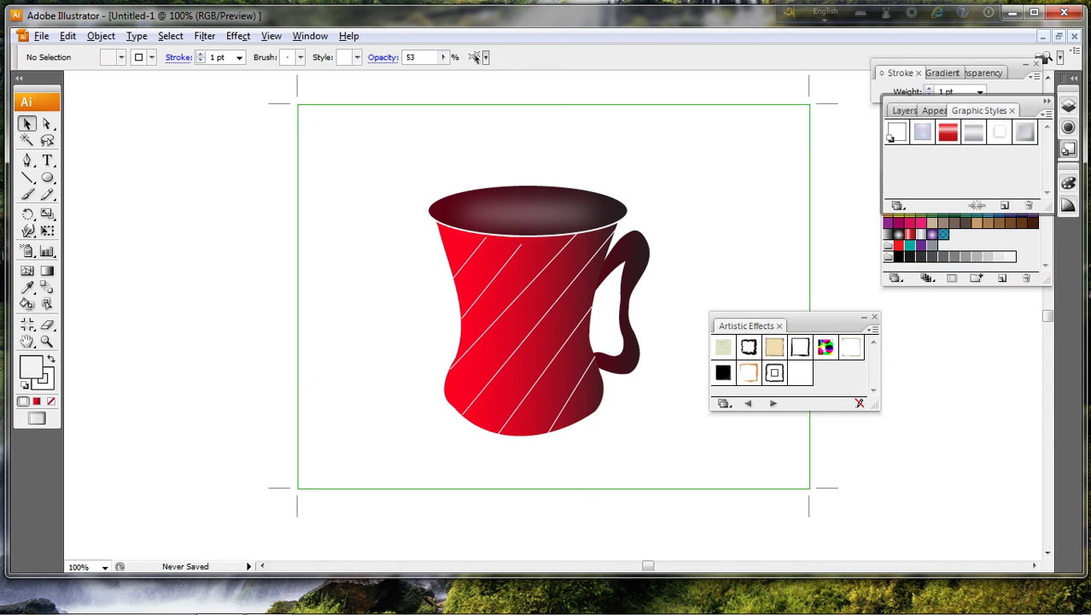
click(724, 403)
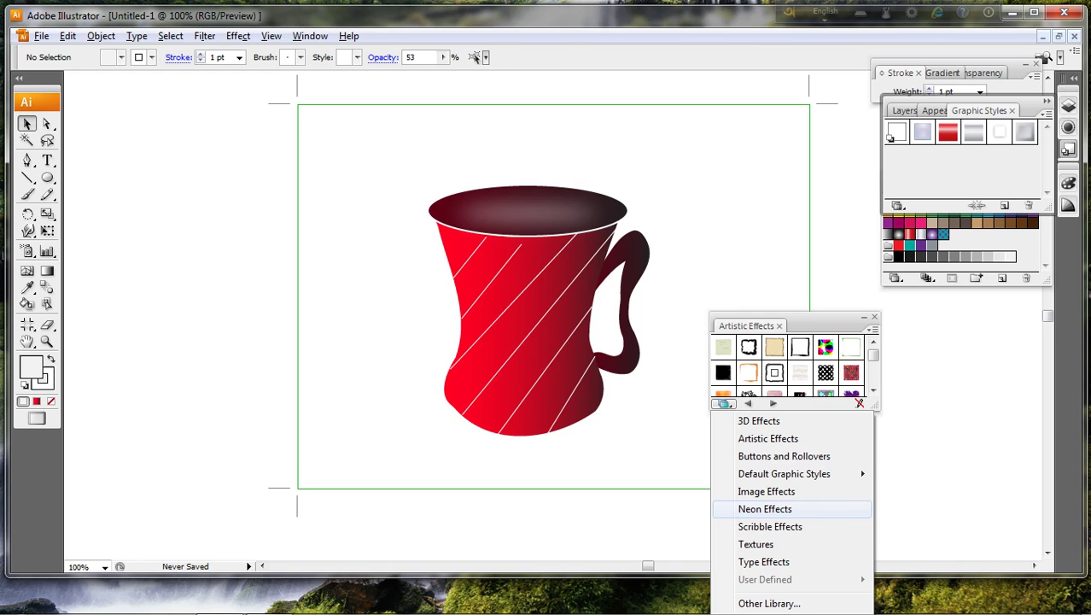
click(769, 525)
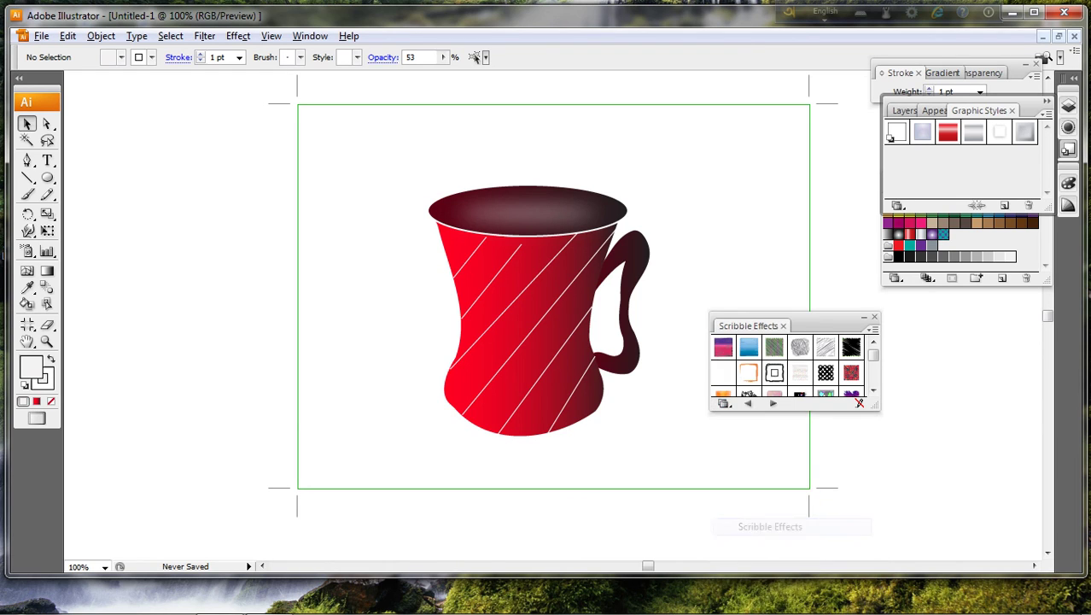
mouse_move(874, 352)
mouse_down()
mouse_move(873, 377)
mouse_move(874, 352)
mouse_up()
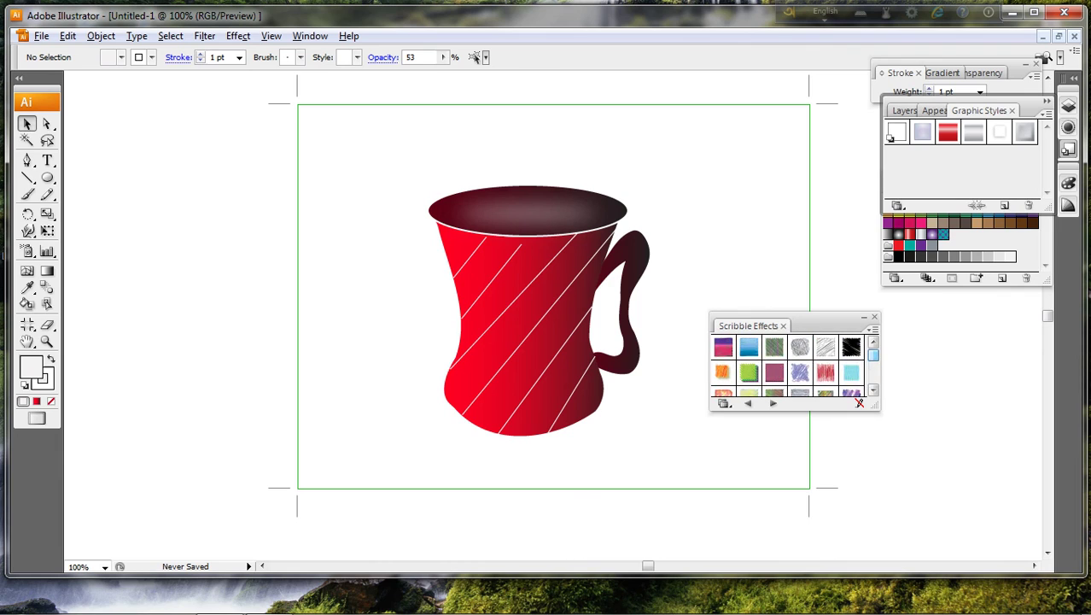
Step: Preview Image Effects, then open the Neon Effects library and move it aside
click(724, 403)
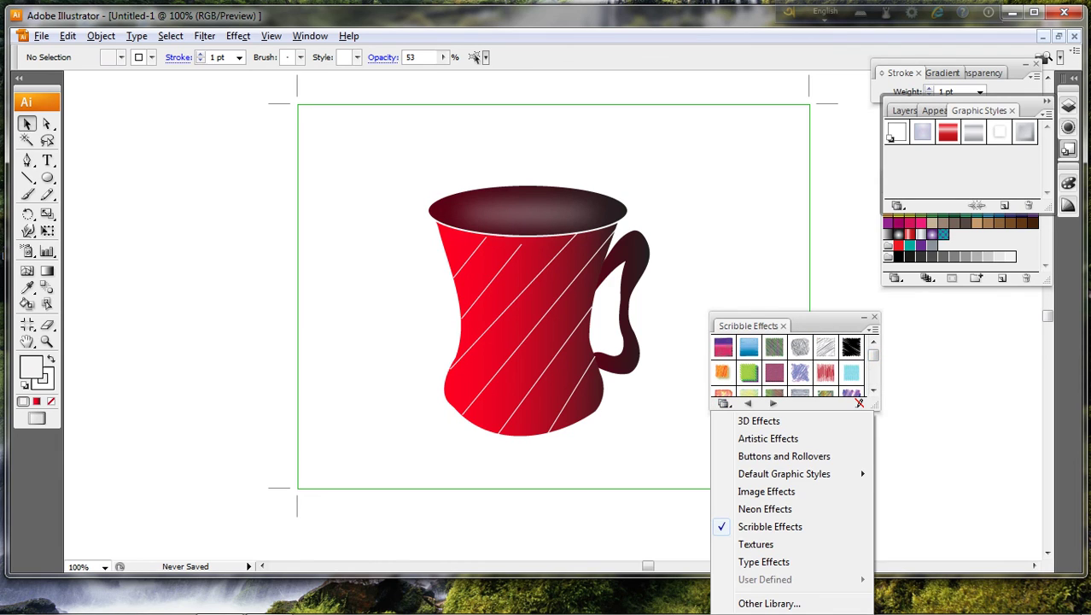
click(766, 491)
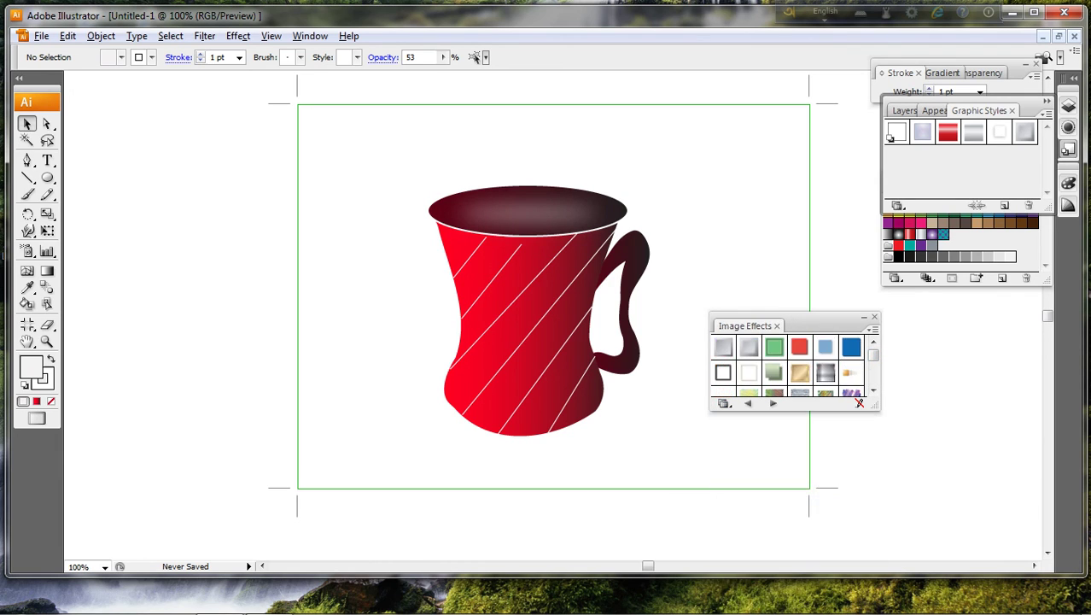
mouse_move(874, 350)
mouse_down()
mouse_move(873, 376)
mouse_move(874, 351)
mouse_up()
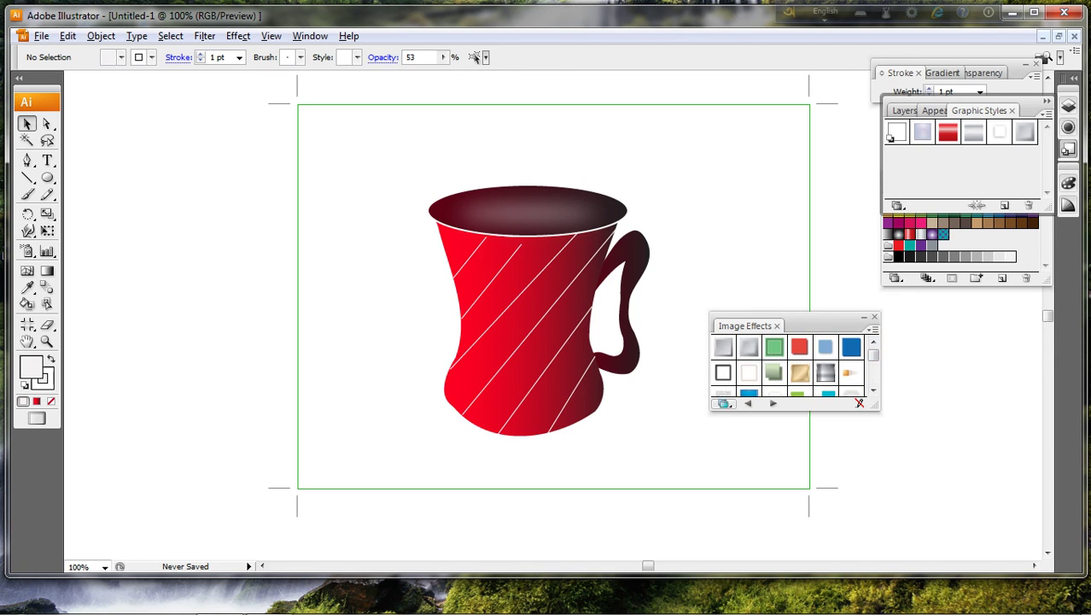
click(724, 403)
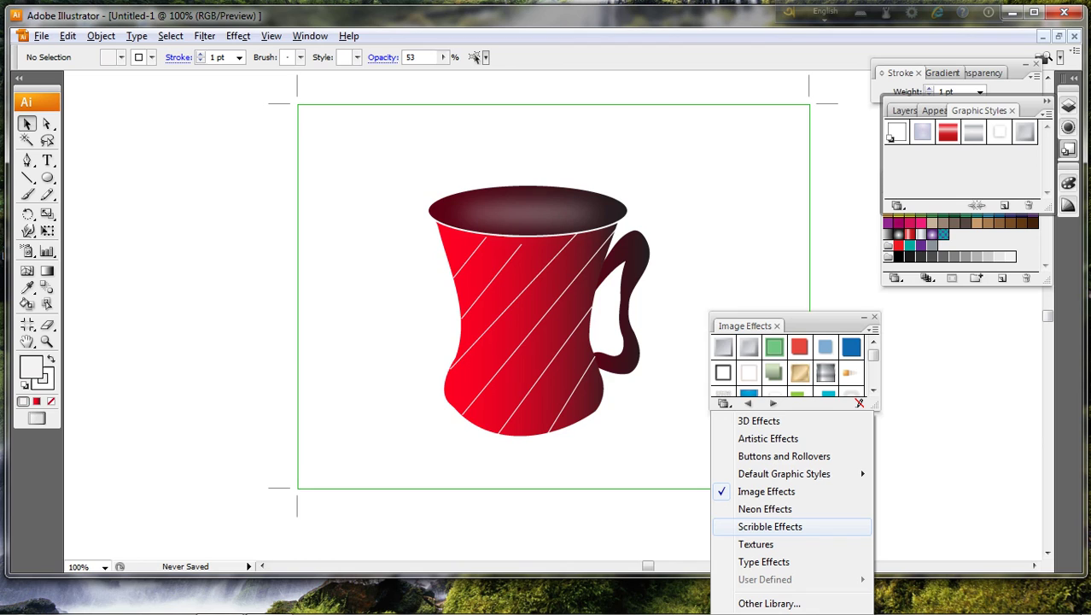
click(765, 509)
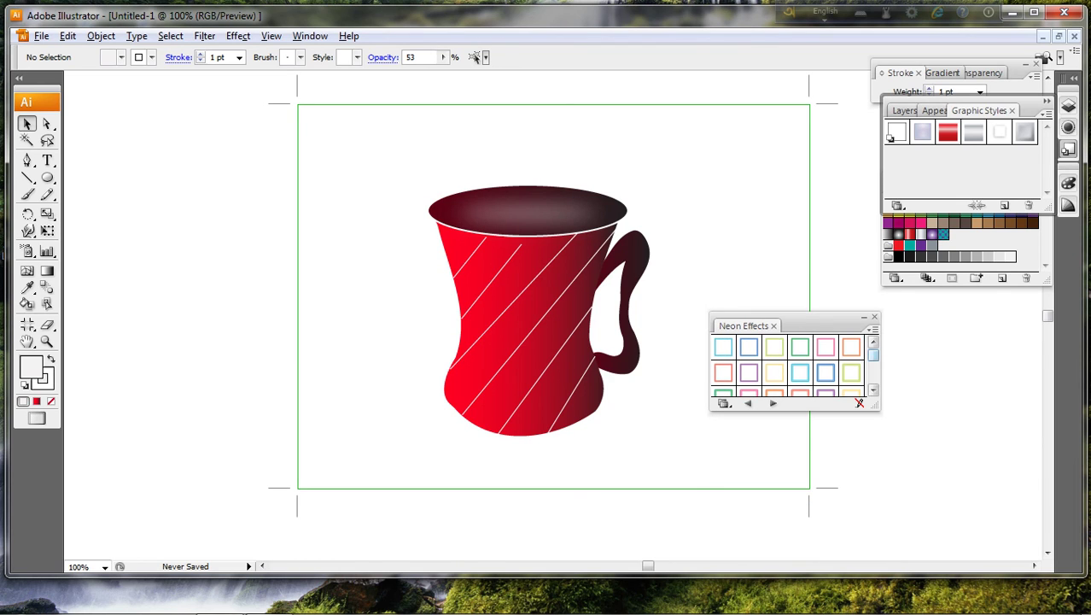
drag(820, 324, 970, 323)
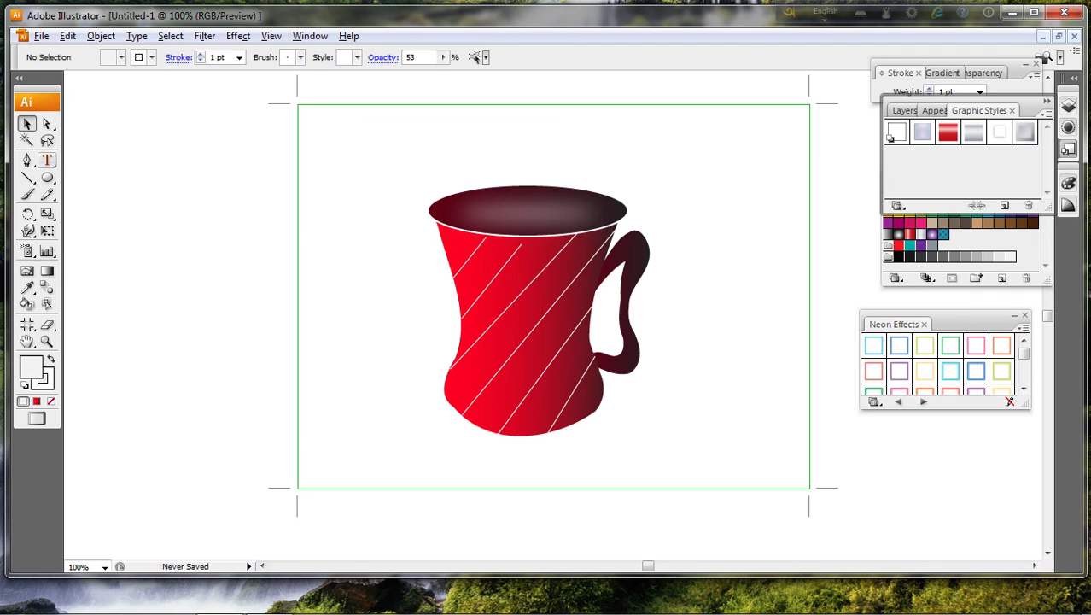
click(47, 177)
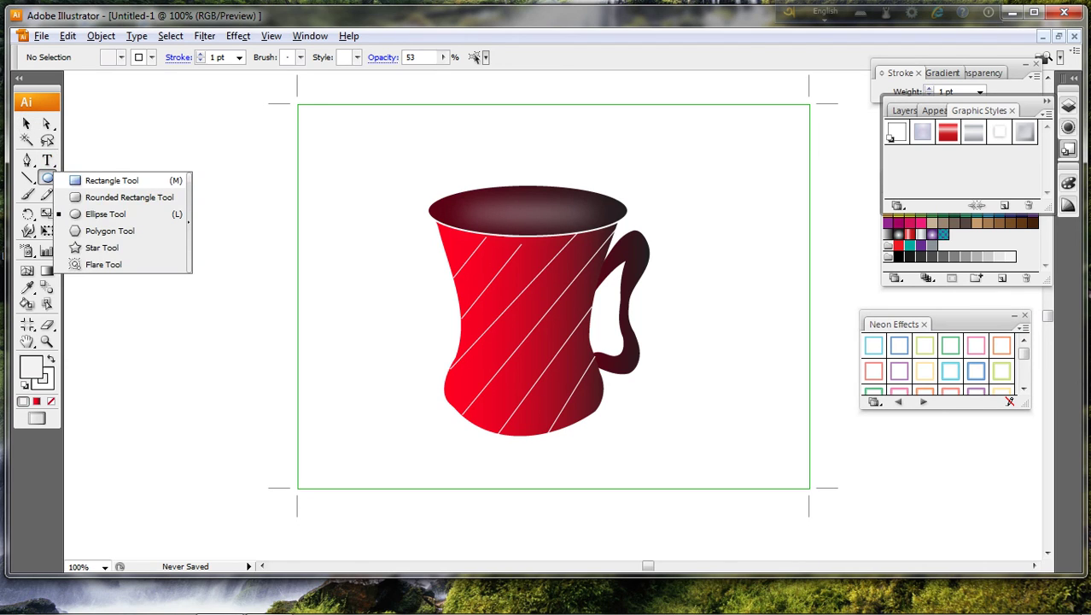
Step: Draw a 461 by 421 px rectangle around the mug with a magenta neon style
click(111, 180)
drag(367, 134, 775, 473)
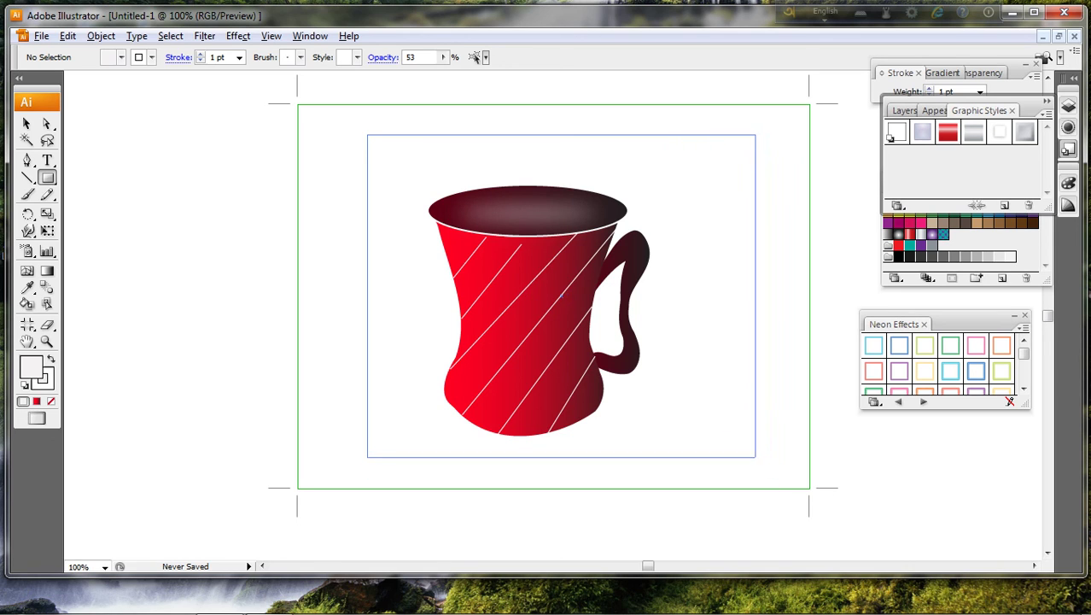
drag(775, 474, 736, 471)
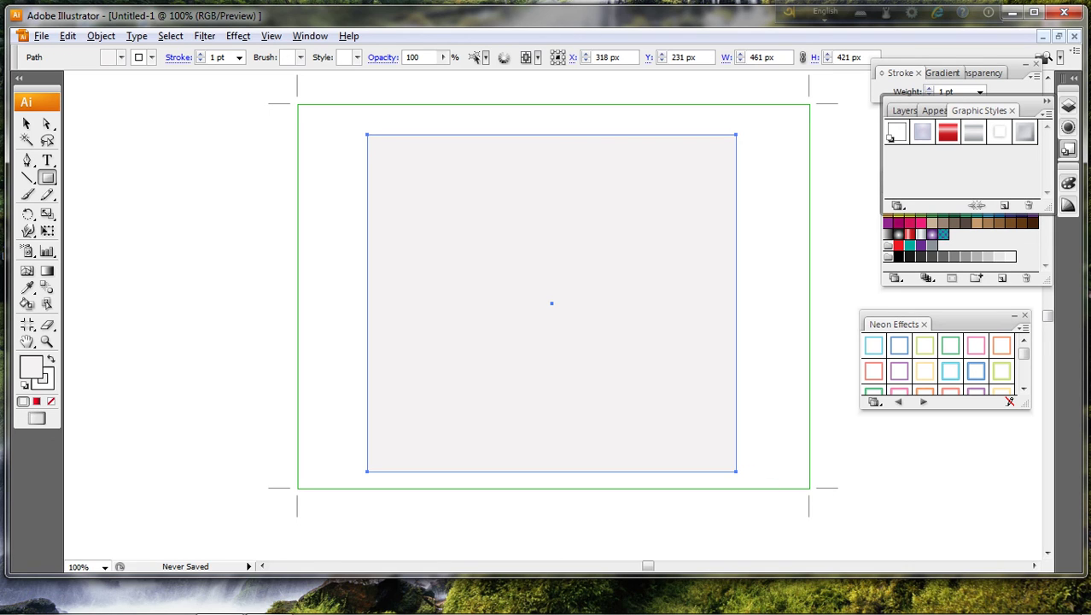
click(872, 370)
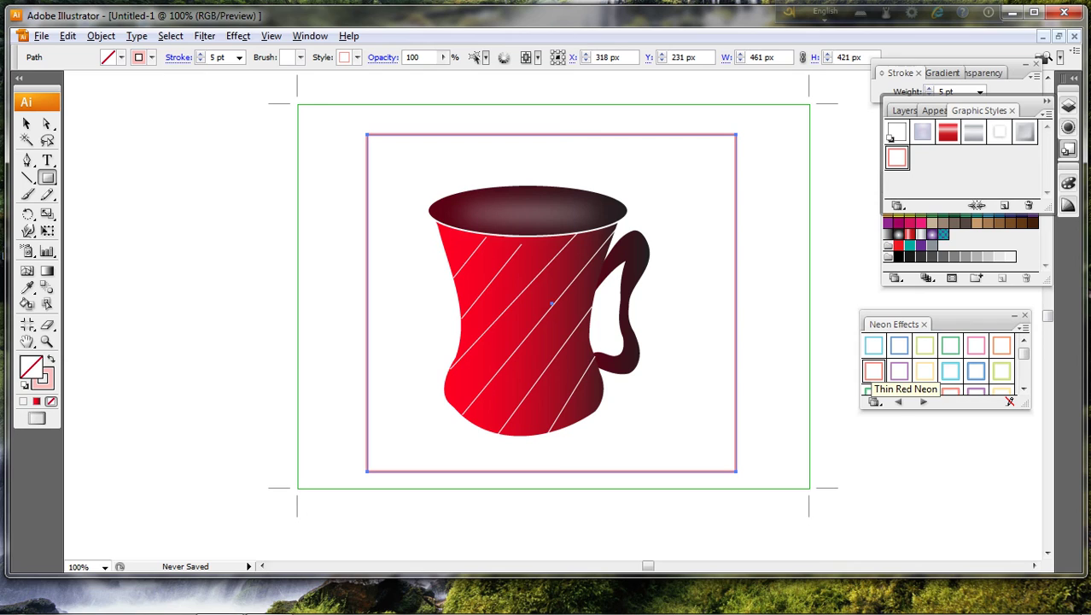
click(976, 345)
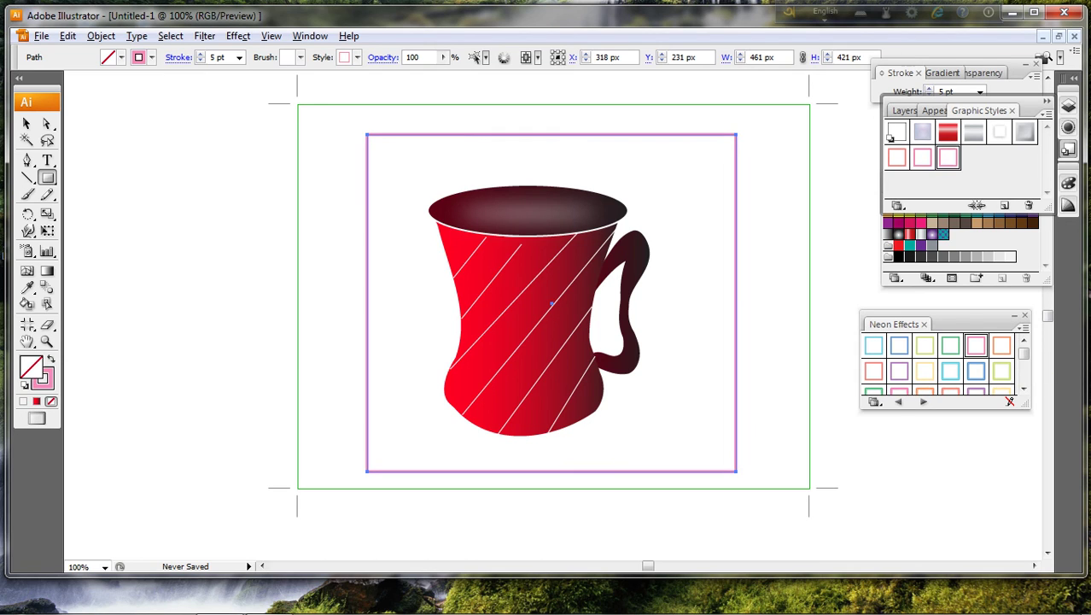
click(27, 125)
key(ctrl+shift+a)
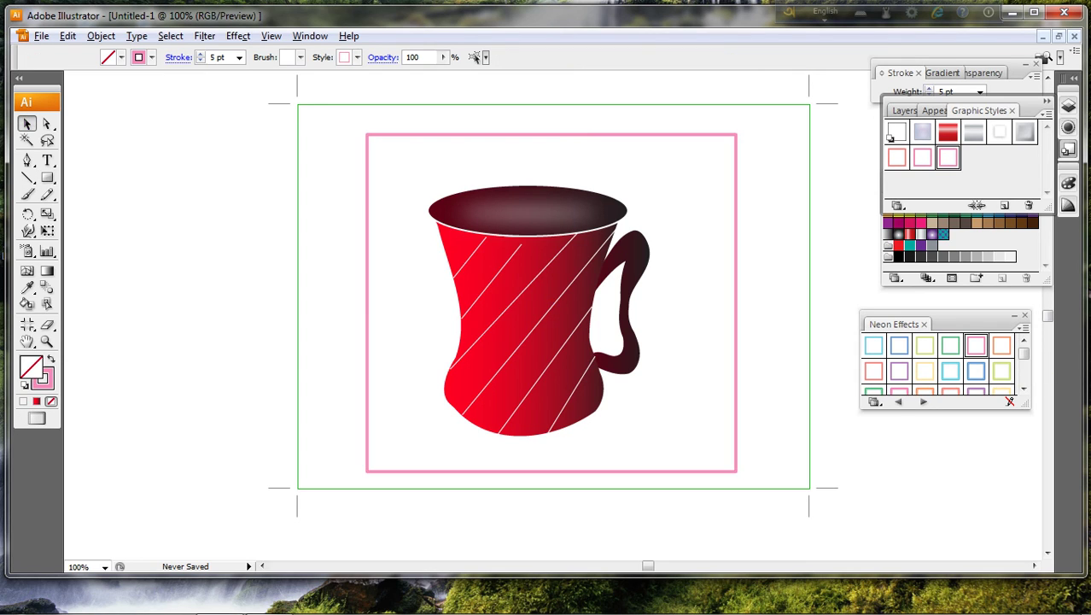